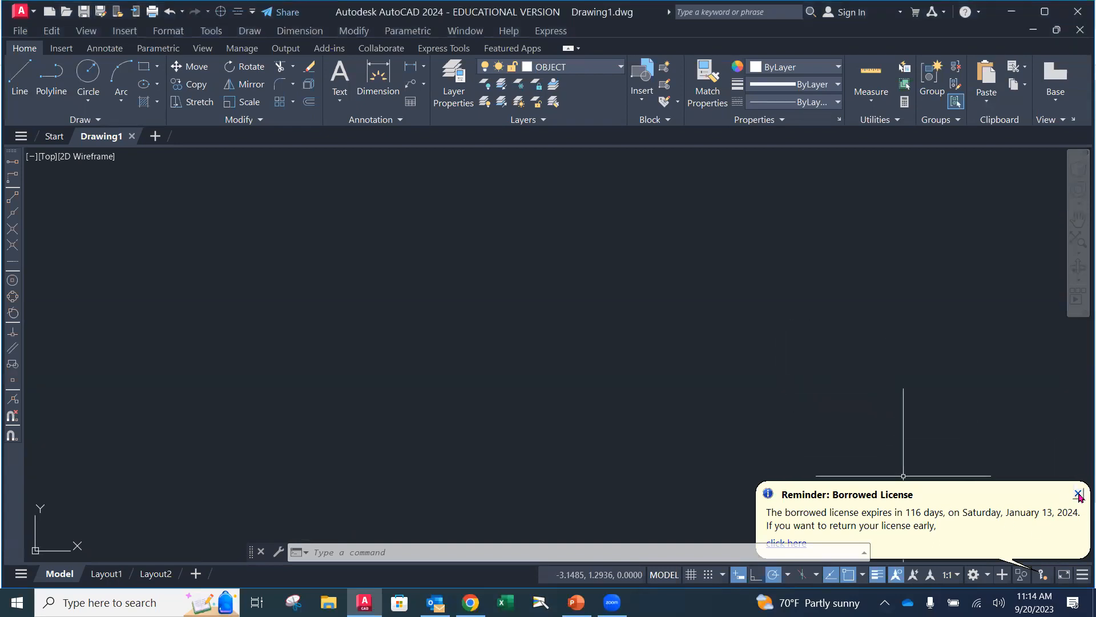
Review the available drawing templates, the active object snap modes and the list of status bar customization options
left_click(1078, 494)
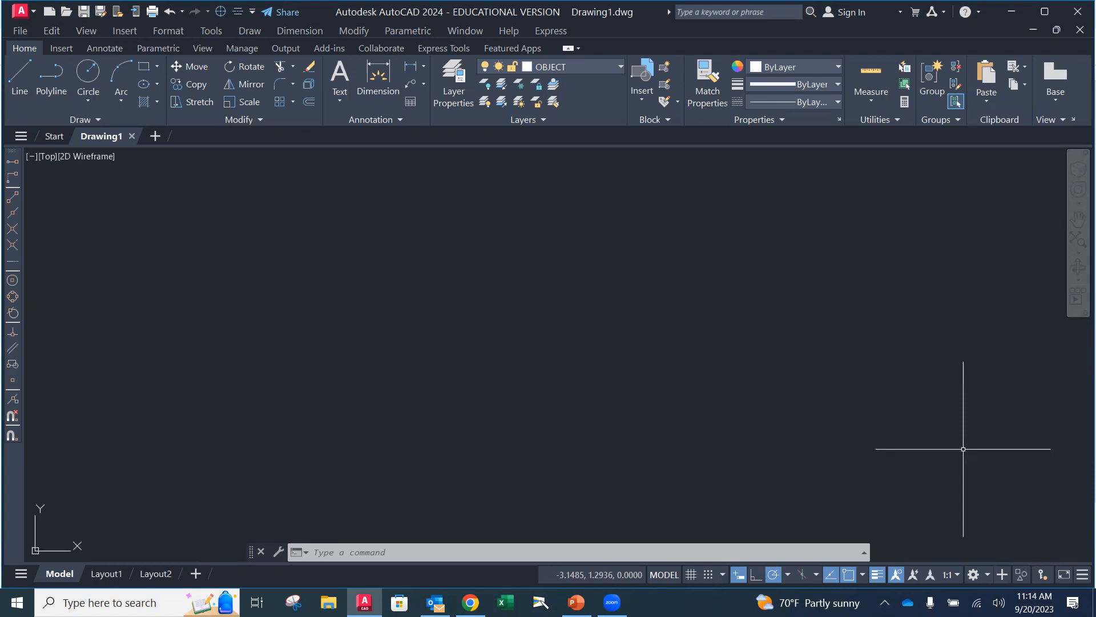
left_click(48, 11)
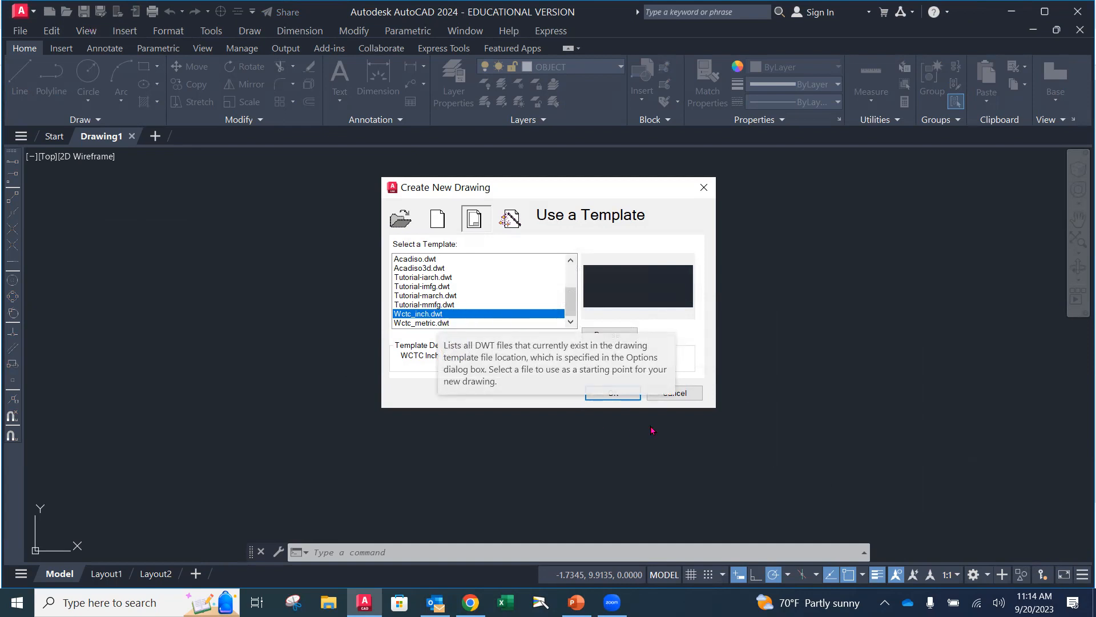
left_click(669, 392)
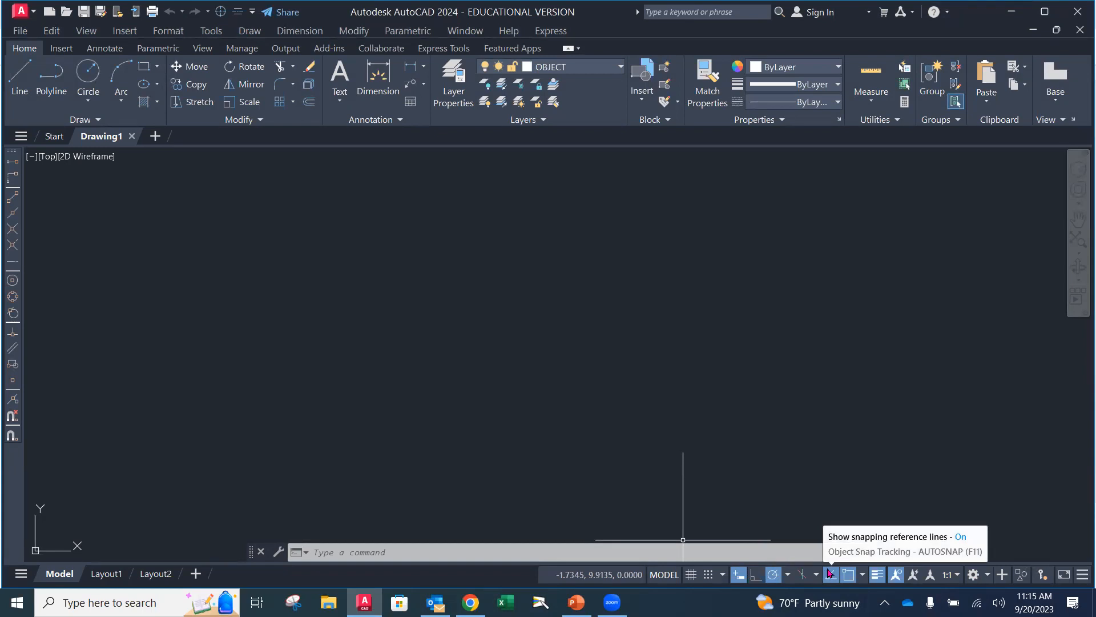
left_click(862, 576)
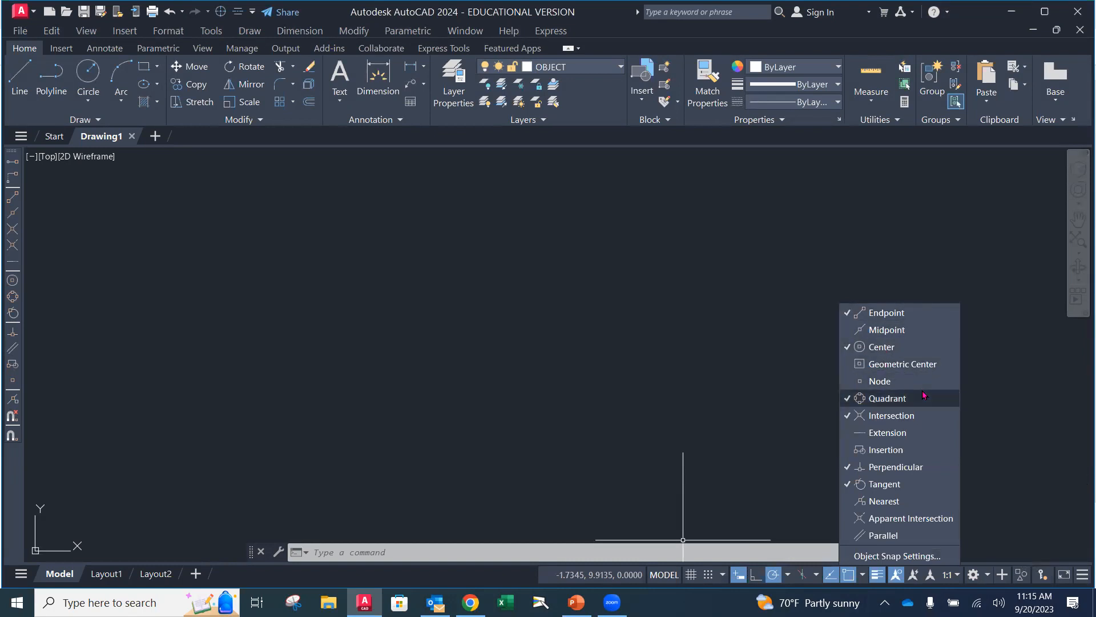
left_click(777, 401)
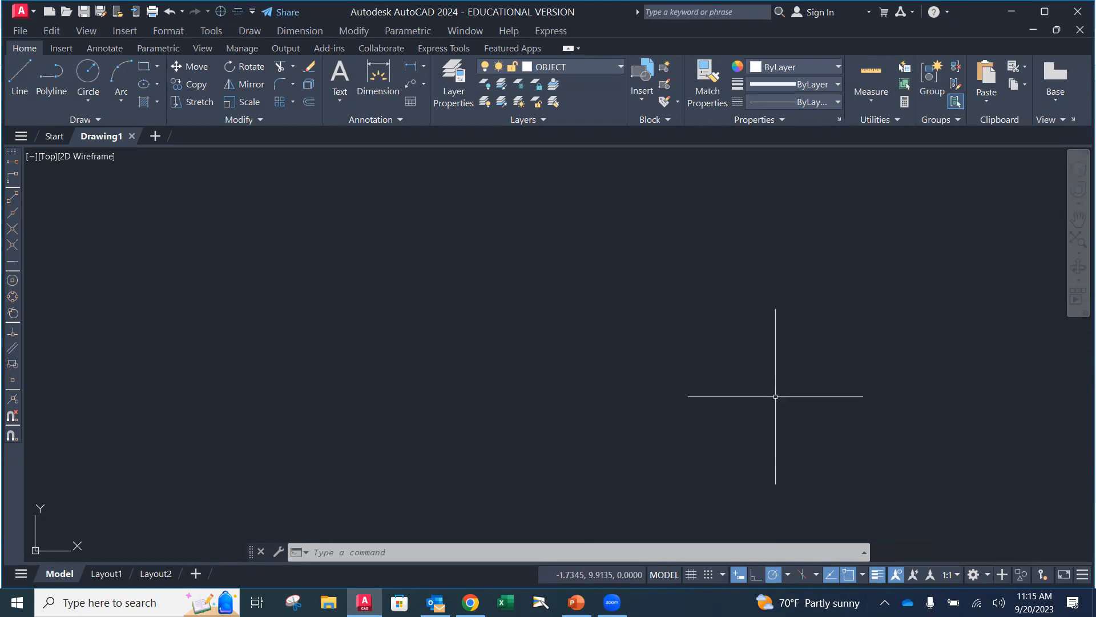
left_click(878, 576)
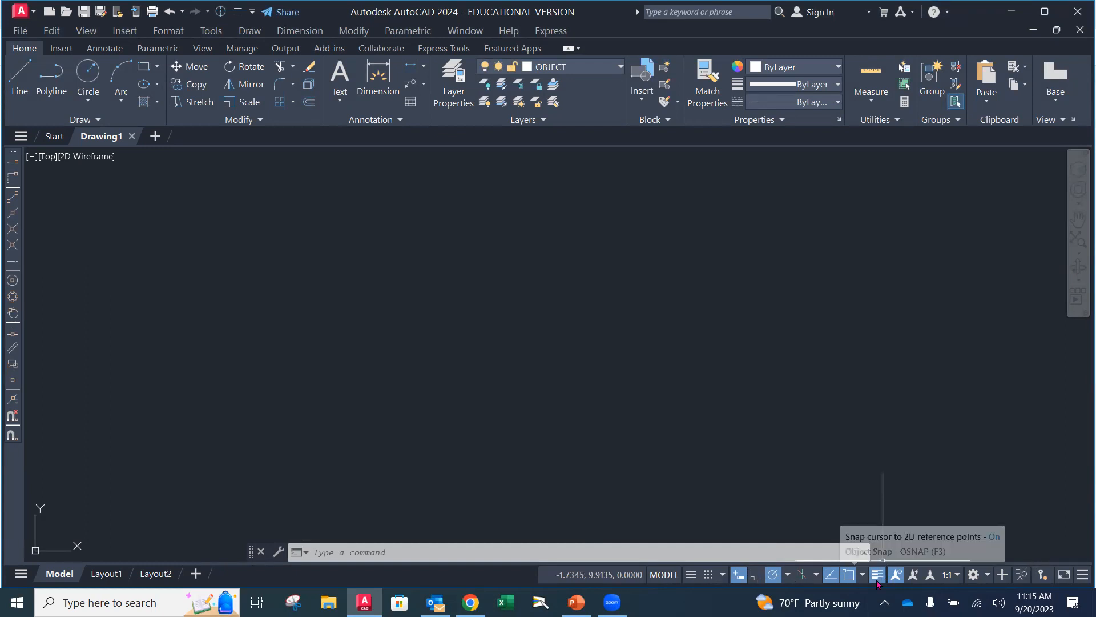
left_click(1080, 577)
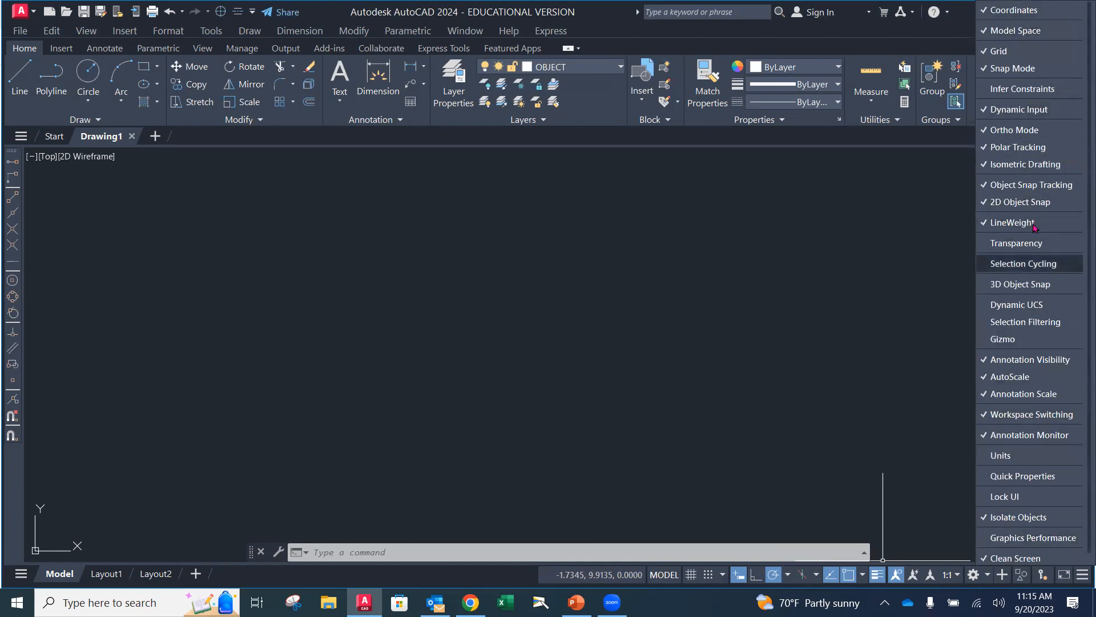
left_click(946, 320)
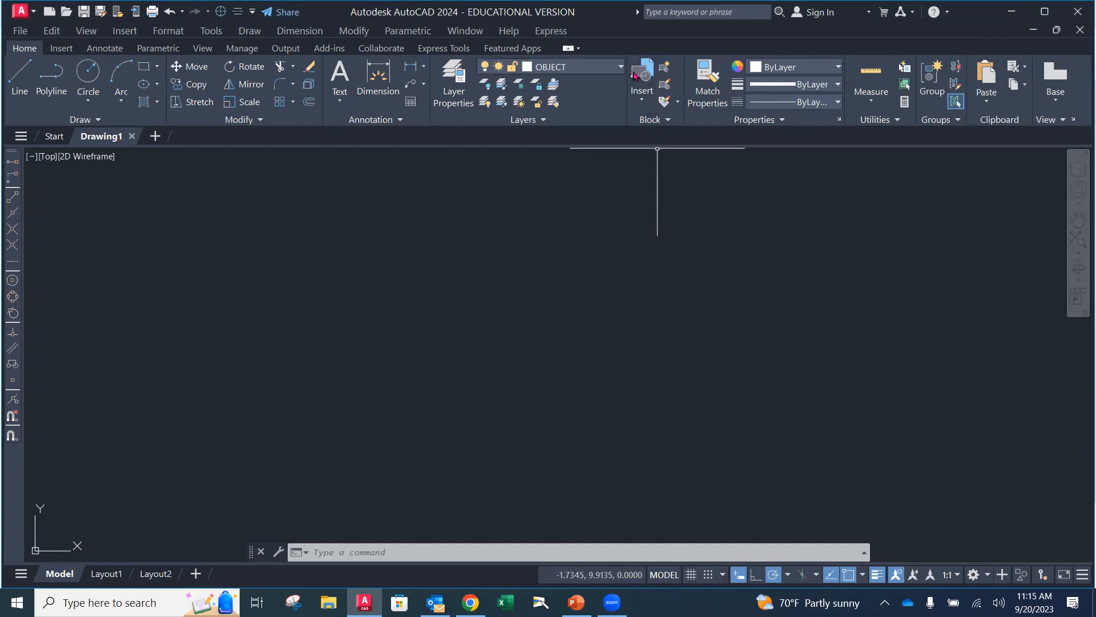
Make DIMENSION the current layer and create a dimension style named 2PL_Inch, starting with Standard
left_click(571, 67)
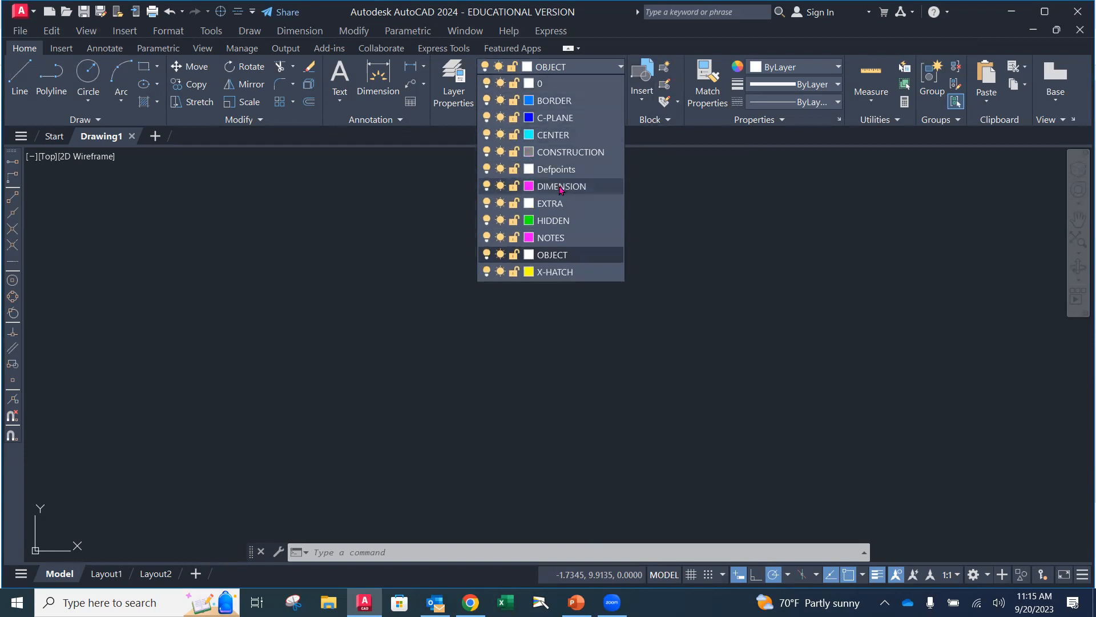
left_click(561, 187)
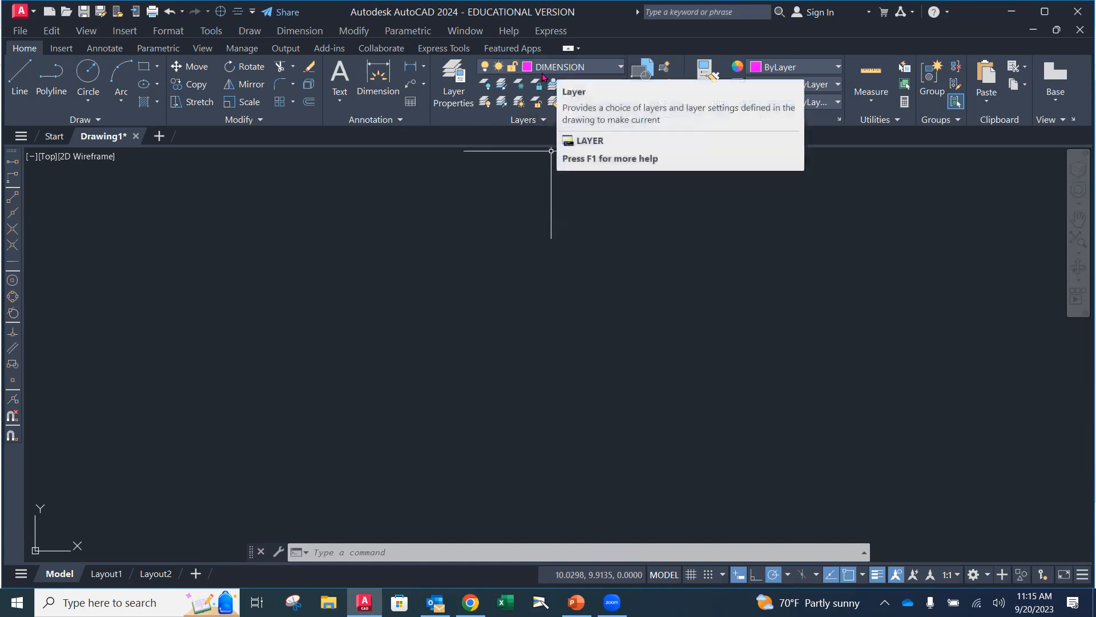
left_click(100, 49)
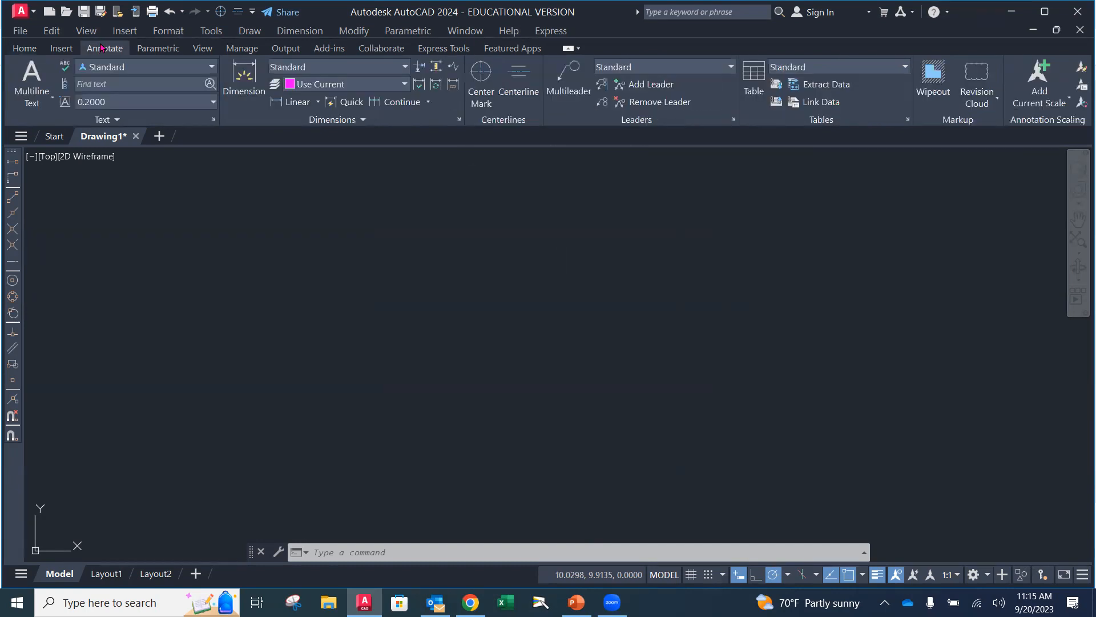
left_click(459, 122)
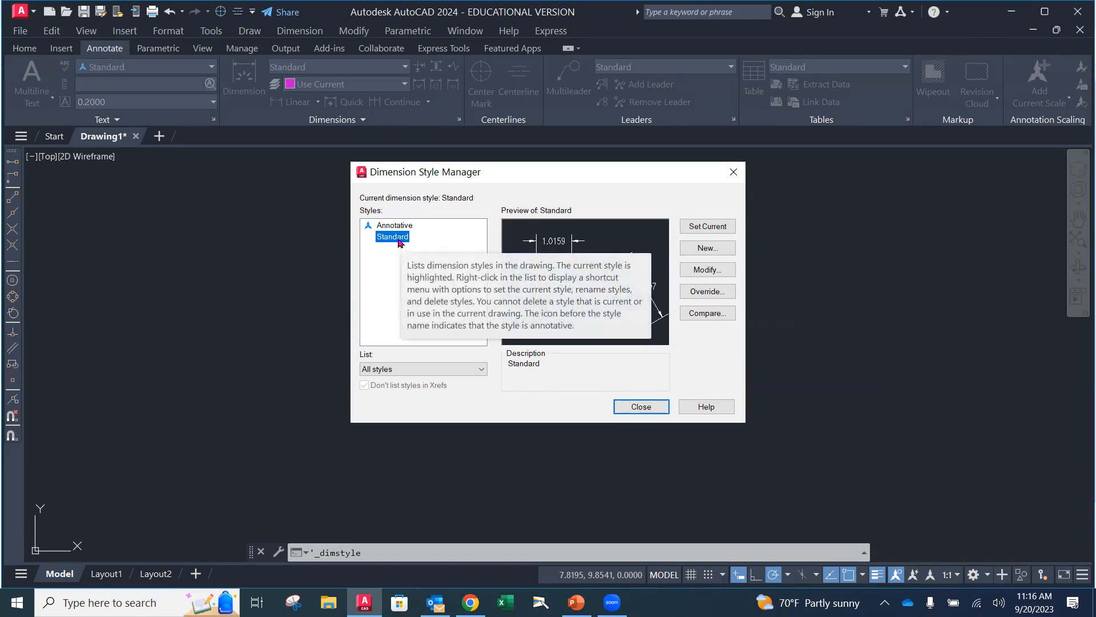
left_click(708, 249)
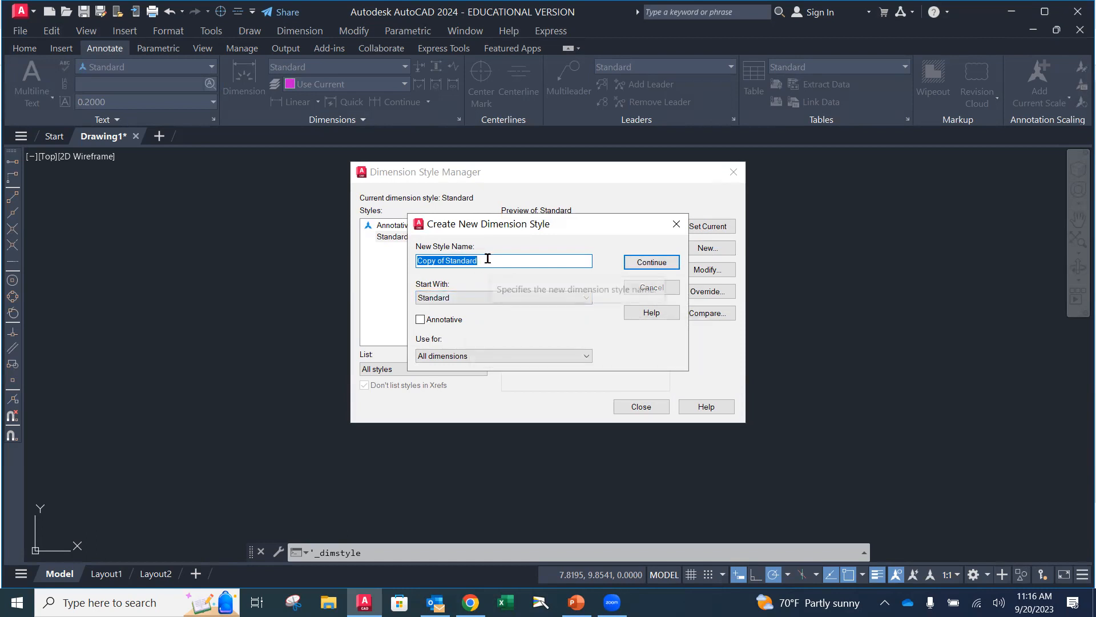
type("2PL")
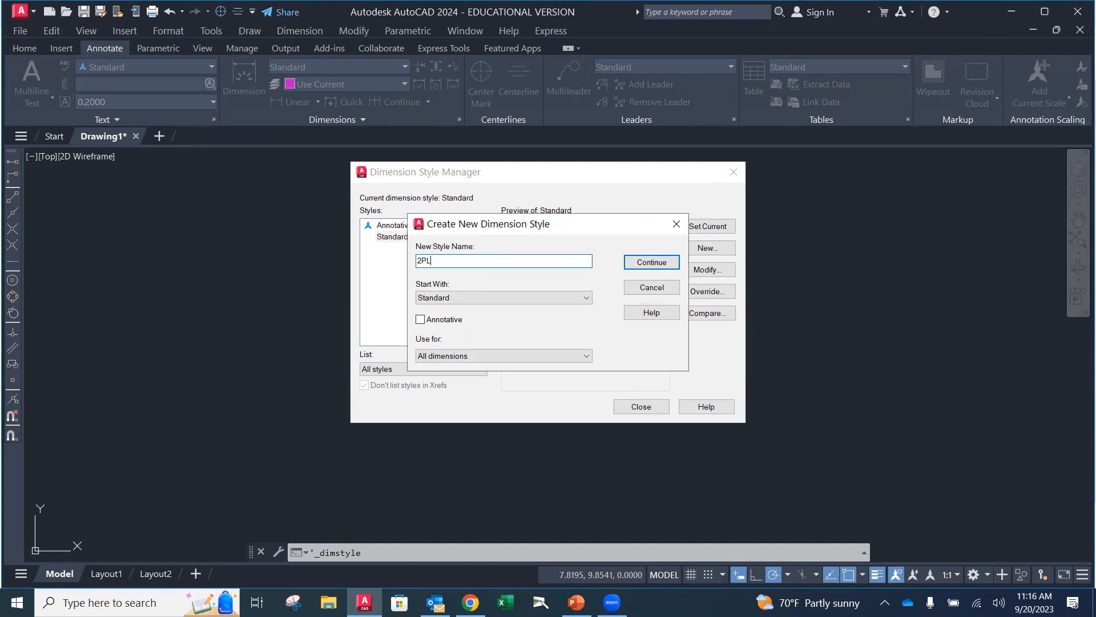
type("_Inch")
left_click(654, 262)
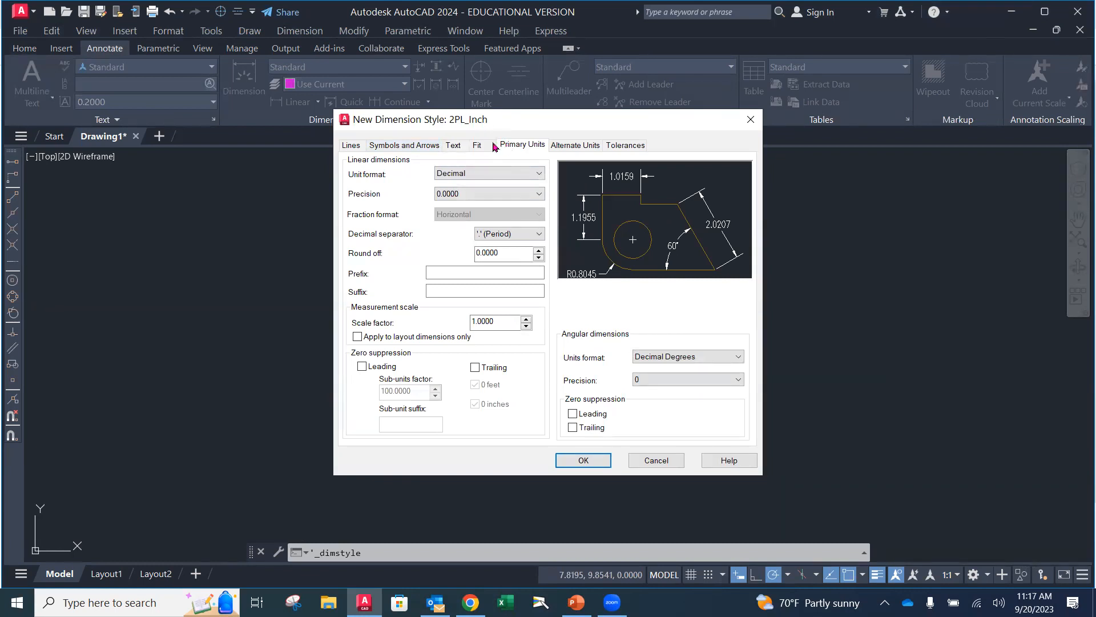
Set the color, linetype and lineweight of the 2PL_Inch dimension lines to ByLayer
left_click(351, 147)
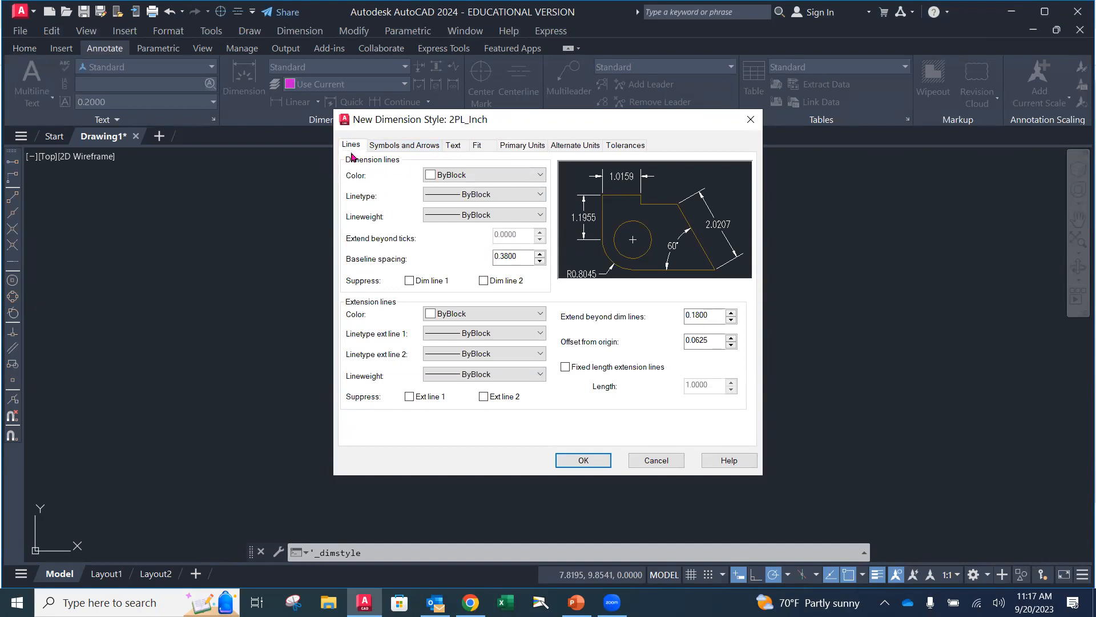
left_click(522, 175)
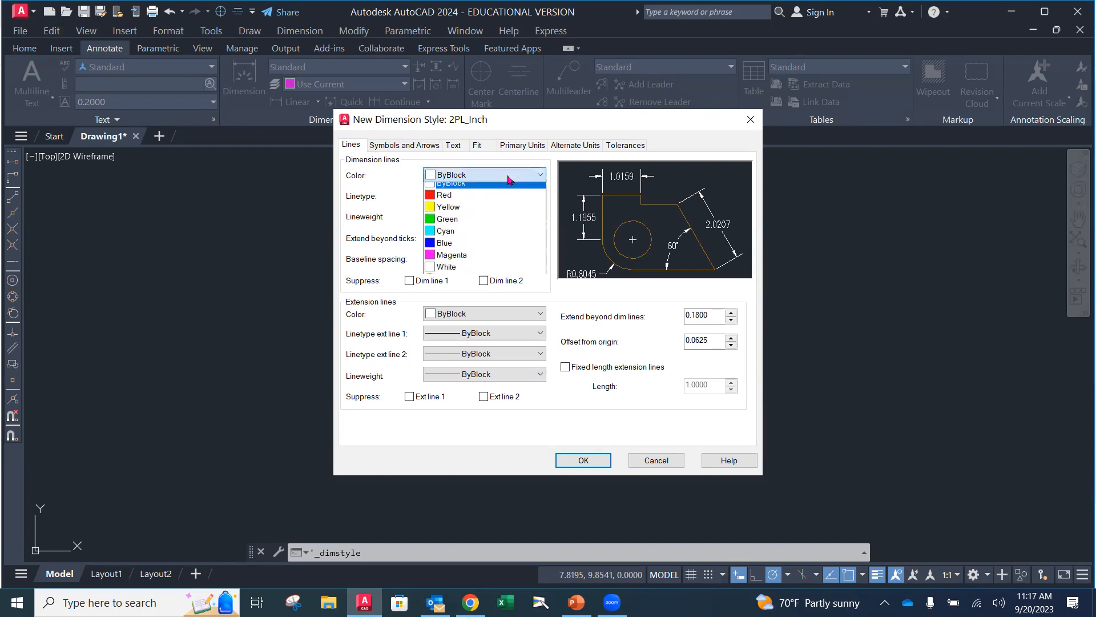
left_click(479, 189)
left_click(479, 195)
left_click(477, 218)
left_click(477, 216)
left_click(476, 225)
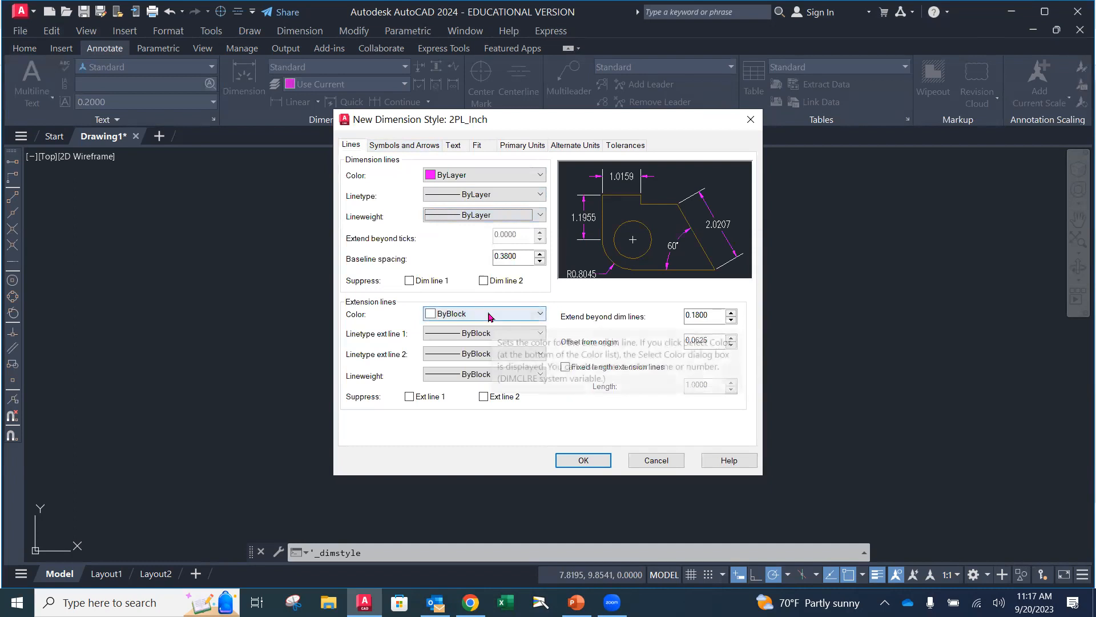
Set the extension lines' color, both linetypes and lineweight to ByLayer, and extend them 0.125 beyond the dimension lines
left_click(487, 319)
left_click(477, 328)
left_click(480, 333)
left_click(478, 343)
left_click(479, 352)
left_click(479, 364)
left_click(482, 374)
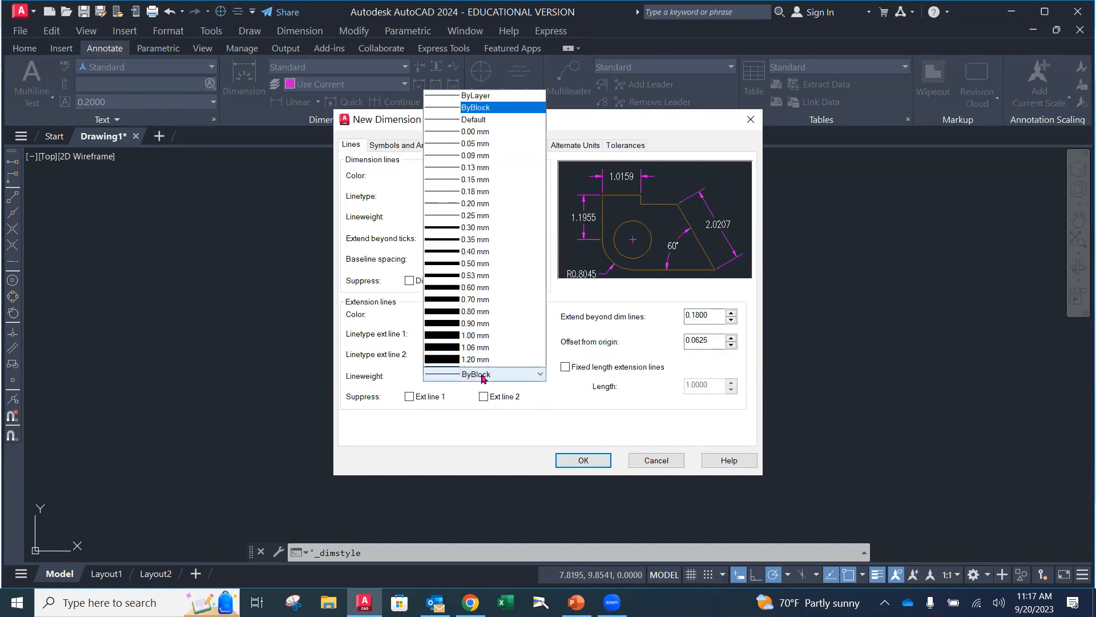
left_click(477, 48)
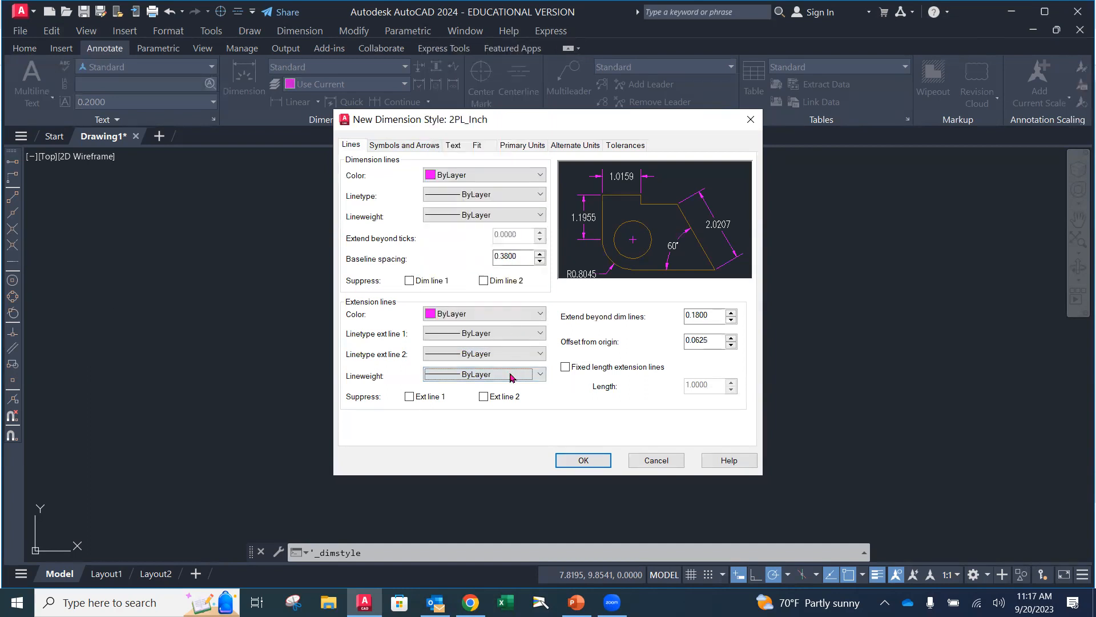
left_click_drag(721, 315, 685, 316)
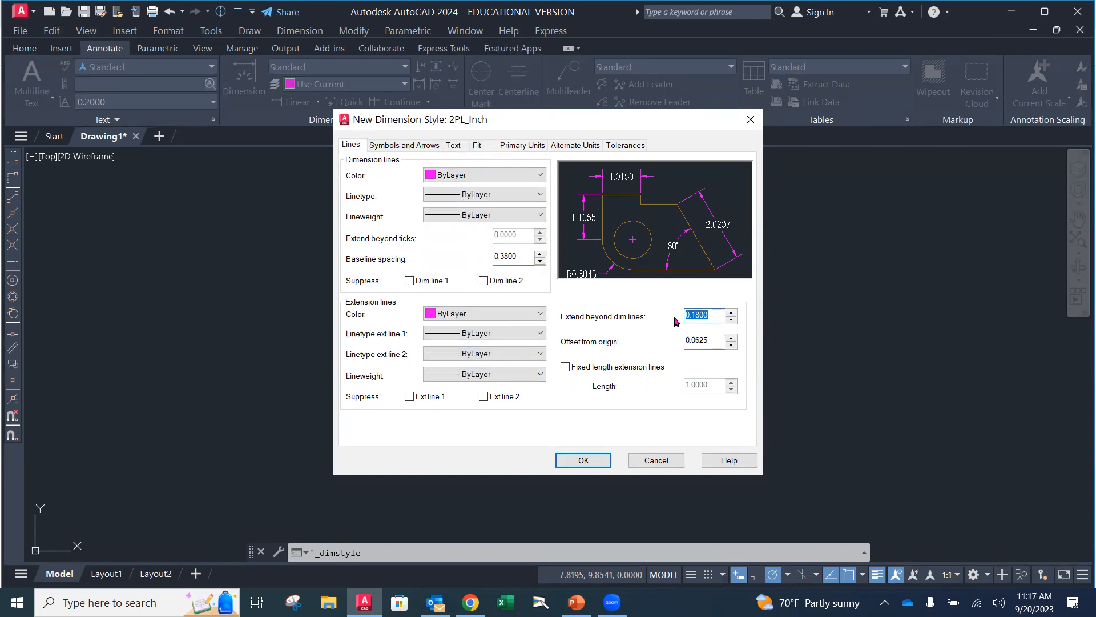
type(".125")
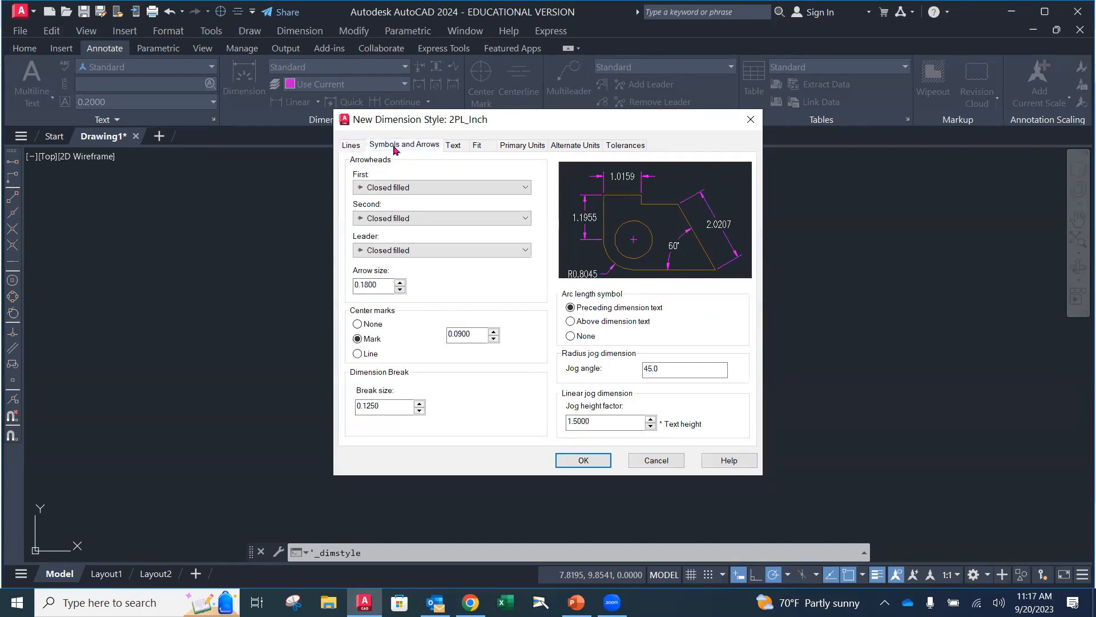
Set the arrow size to 0.125 and the center marks to None
left_click_drag(392, 285, 343, 288)
key("BackSpace")
type(".125")
left_click(368, 325)
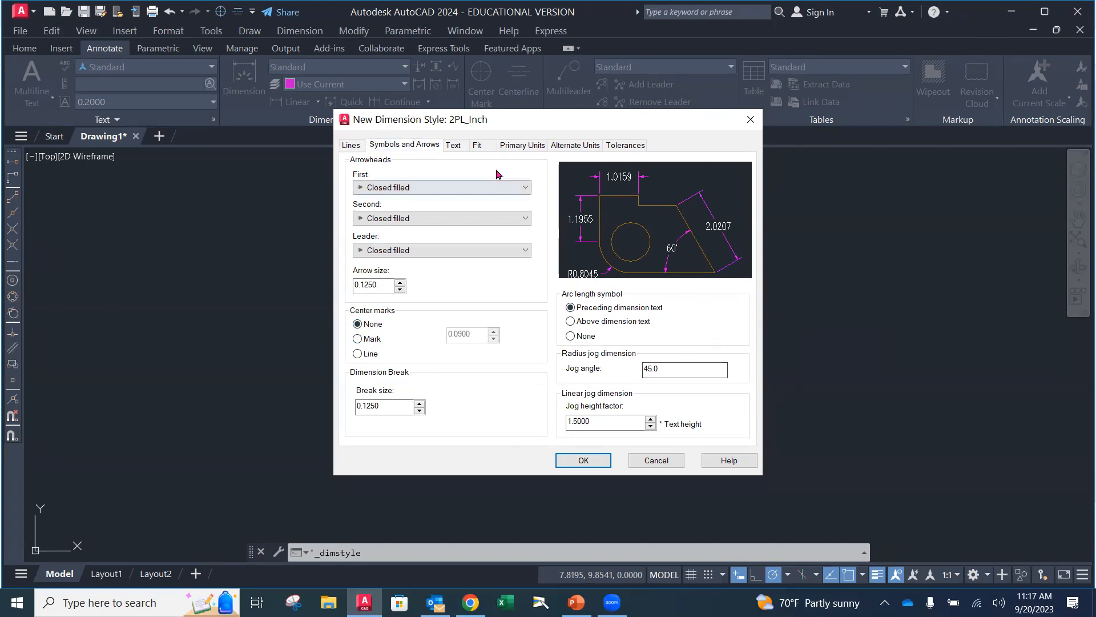
Set the dimension text color to ByLayer and the text height to 0.125
left_click(455, 147)
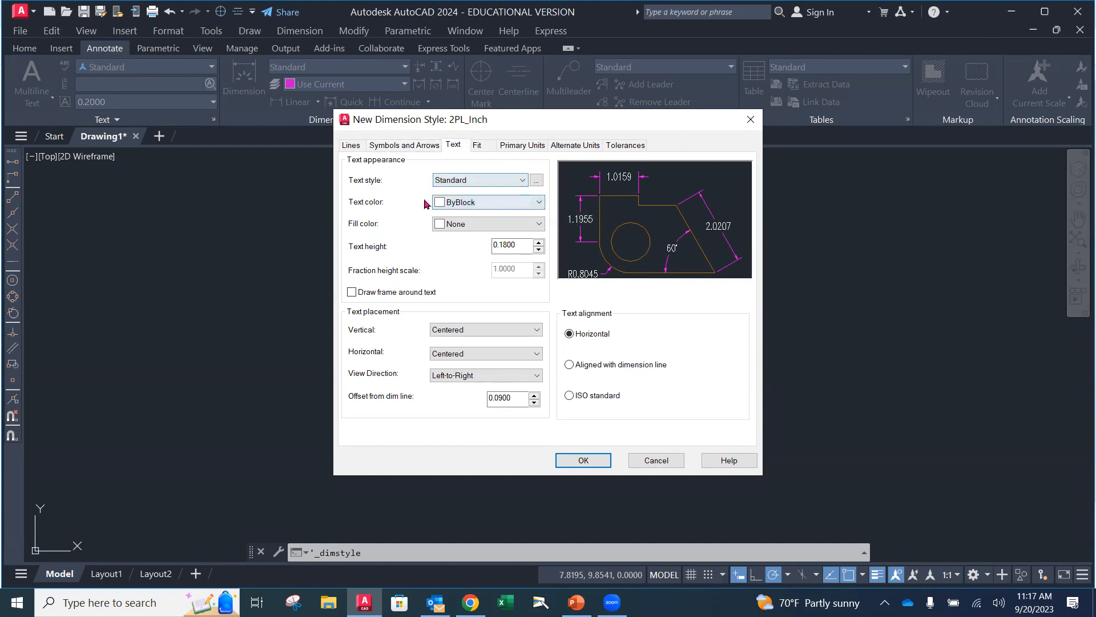
left_click(479, 203)
left_click(484, 218)
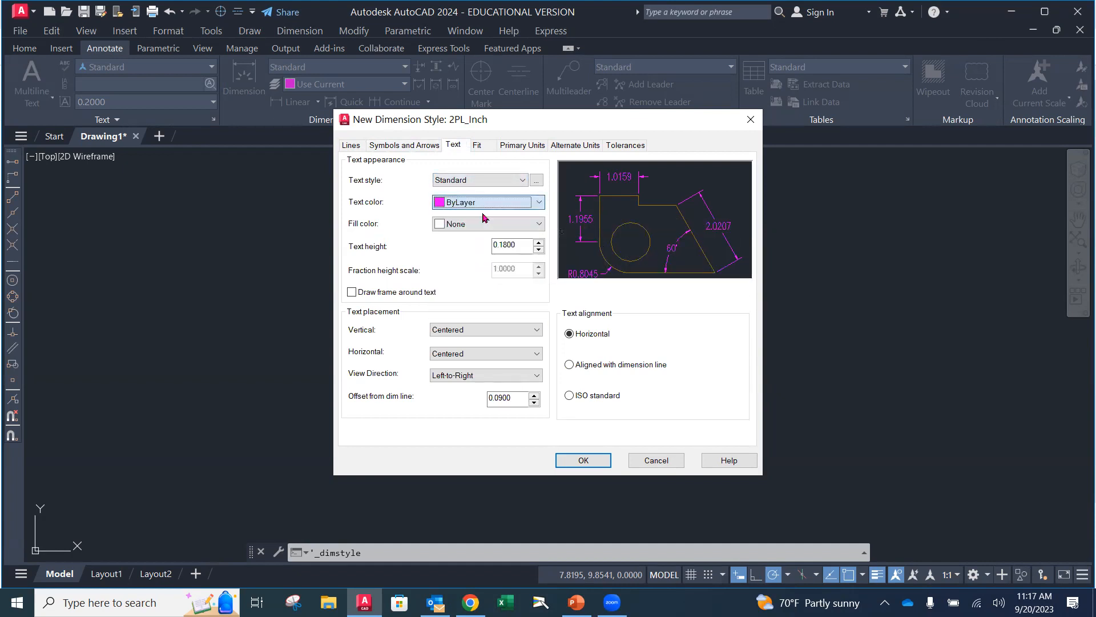
left_click_drag(525, 245, 456, 253)
type(".125")
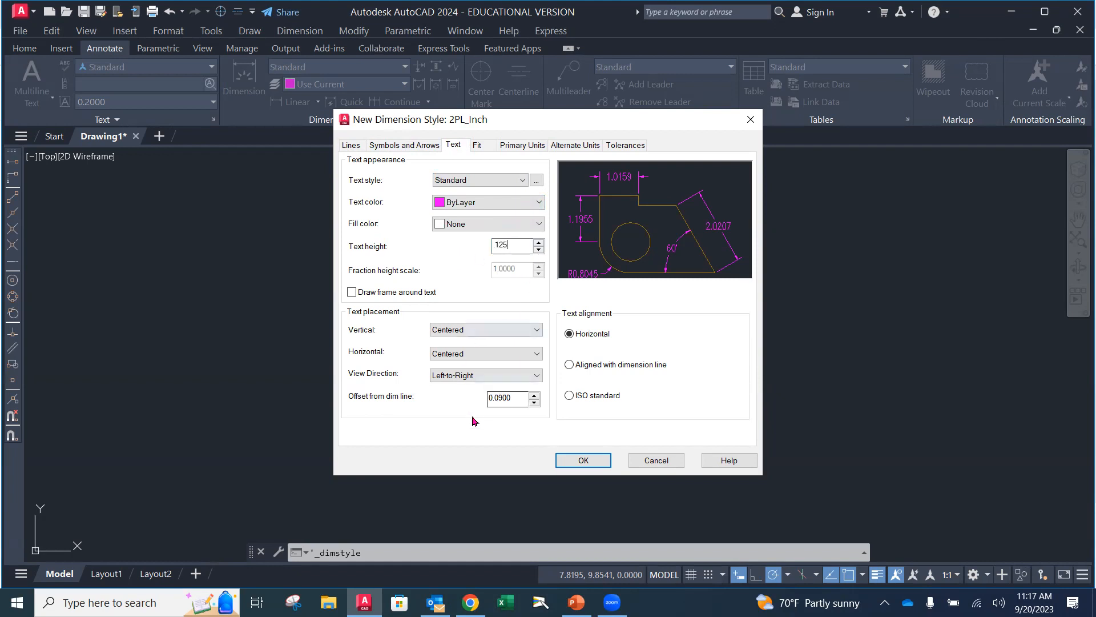
Set the linear precision to 0.00, suppress leading zeros for linear and angular dimensions, and accept the 2PL_Inch style
left_click(483, 148)
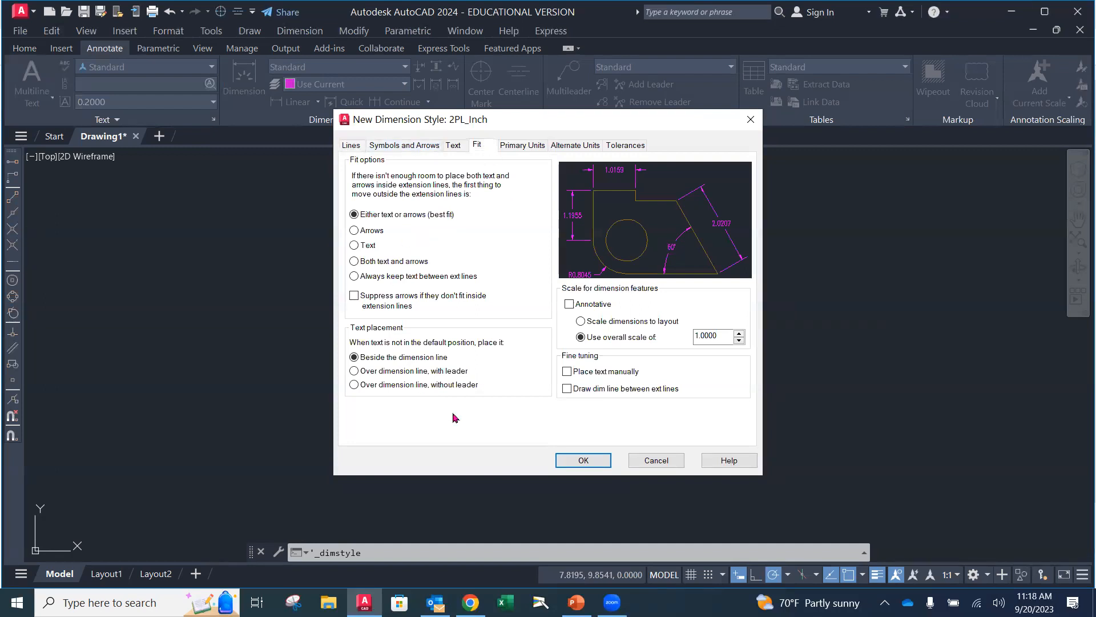
left_click(535, 147)
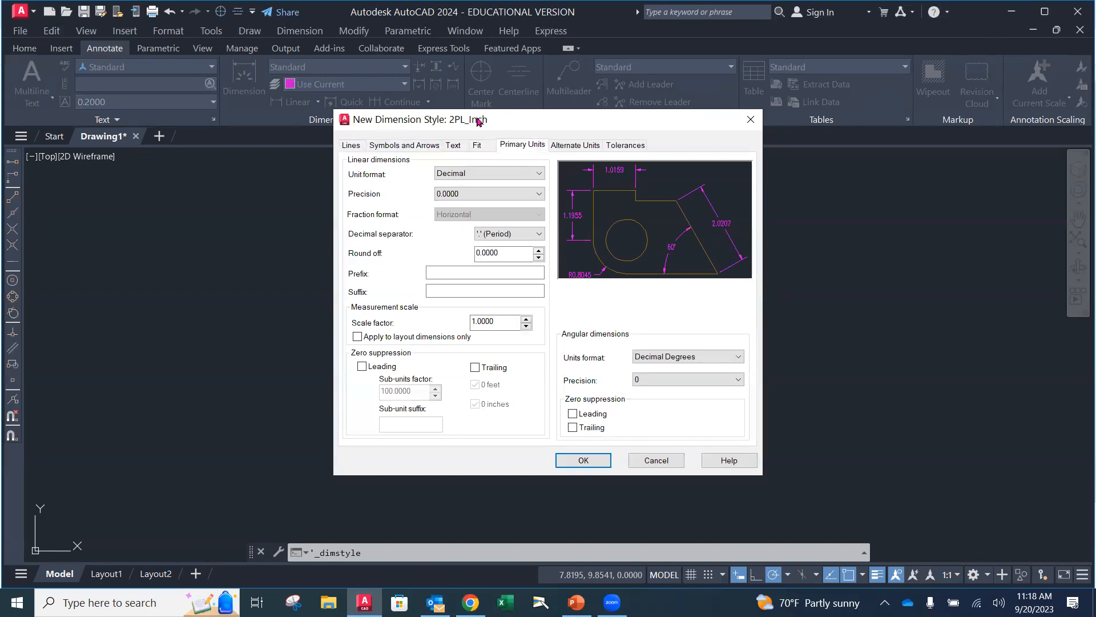
left_click(494, 194)
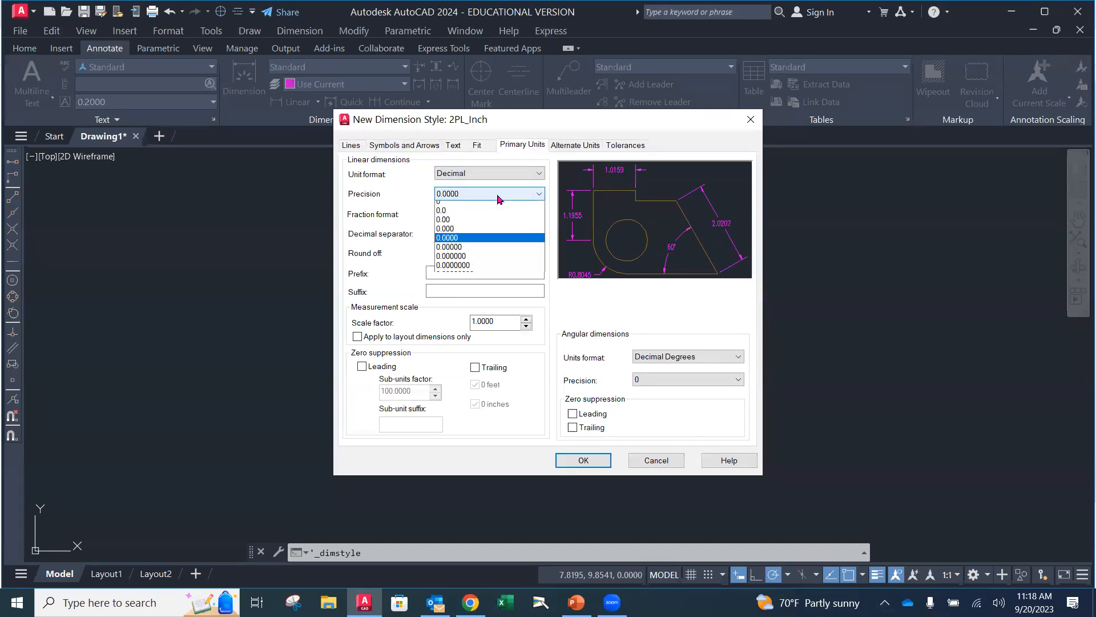
left_click(463, 224)
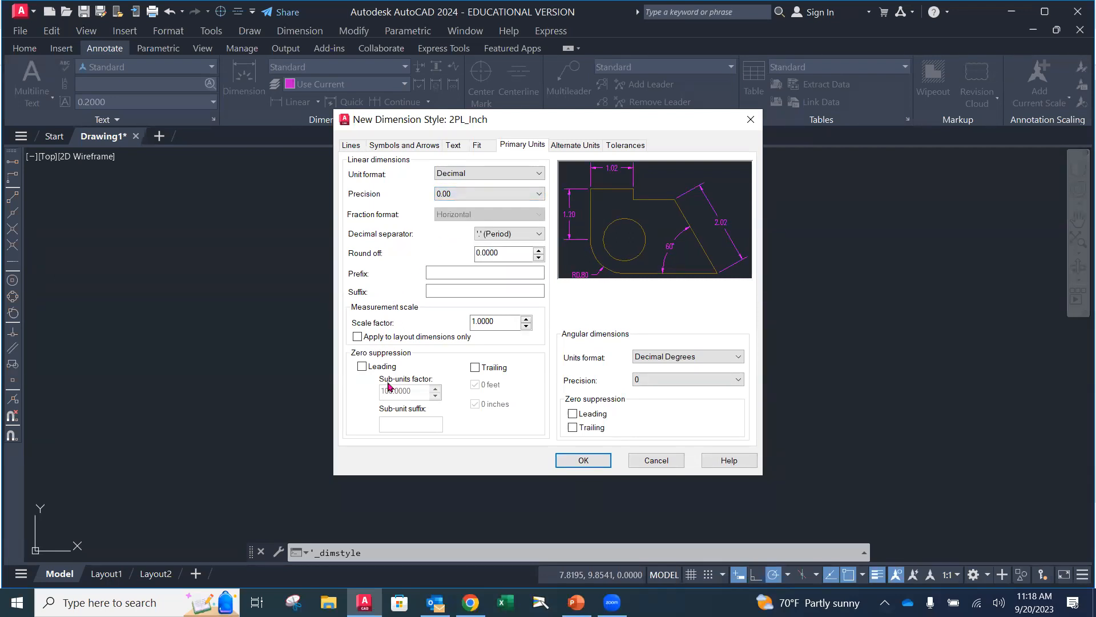
left_click(362, 367)
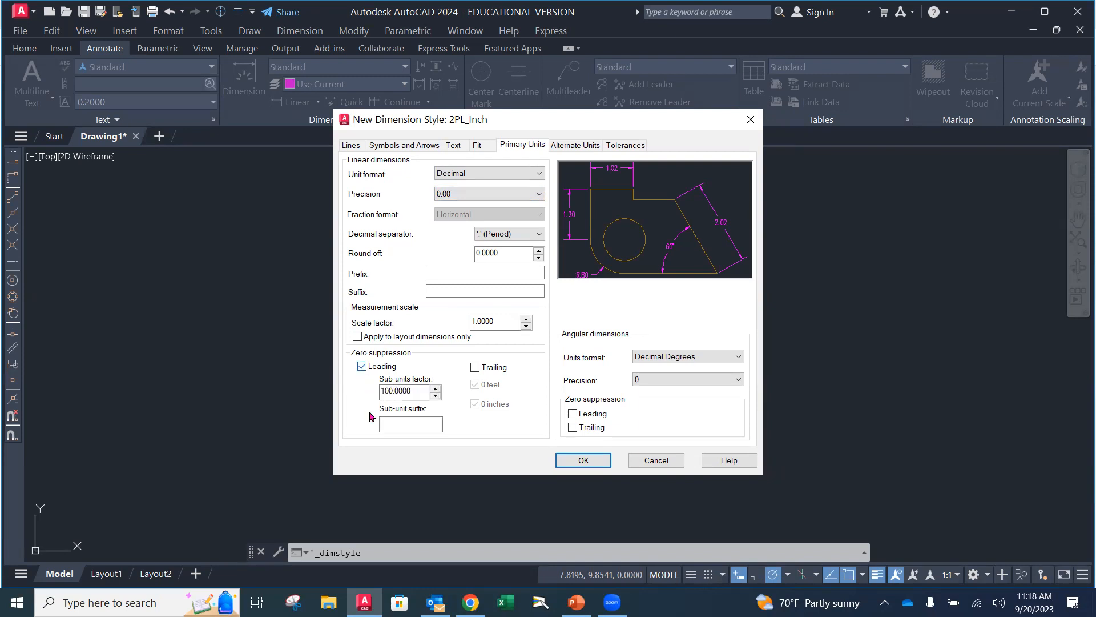
left_click(573, 414)
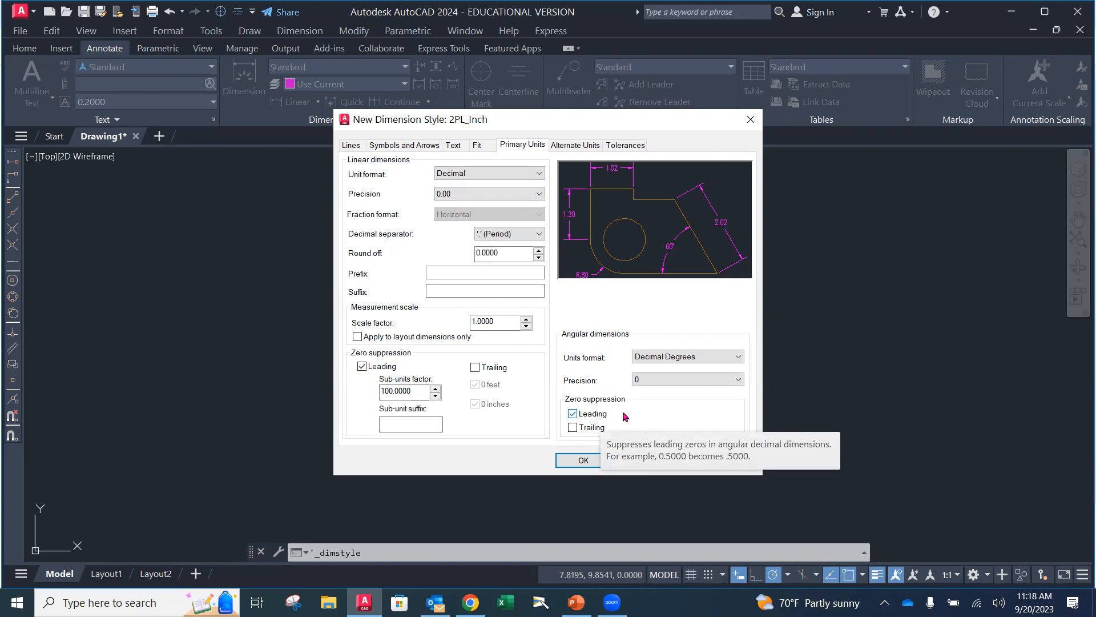
left_click(599, 461)
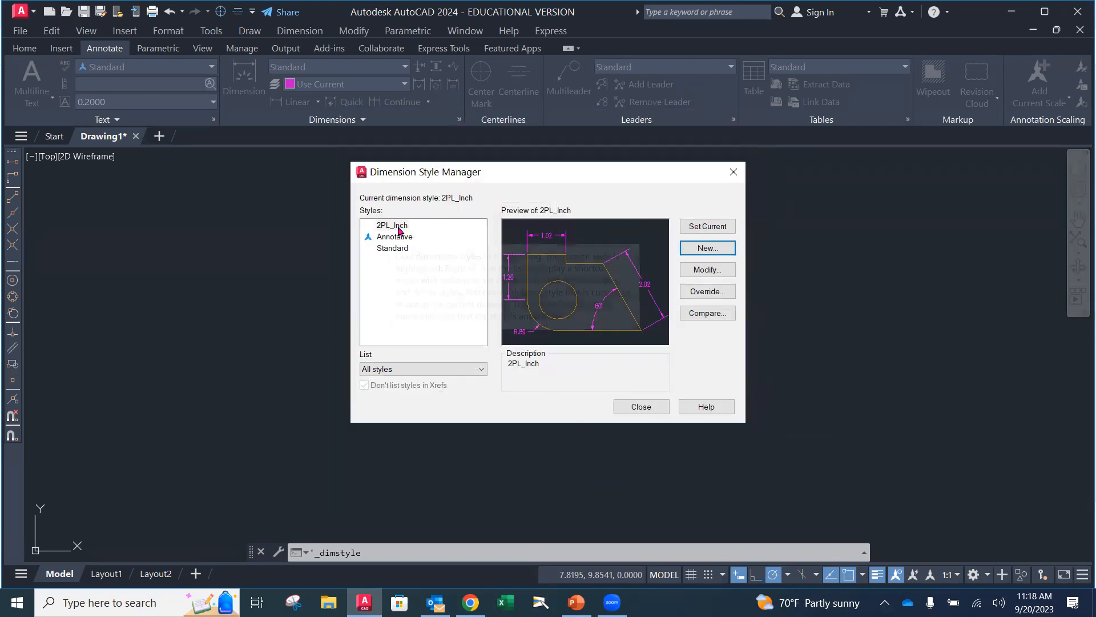
Make 2PL_Inch the current dimension style and create a new style named 3PL_Inch based on it
left_click(726, 227)
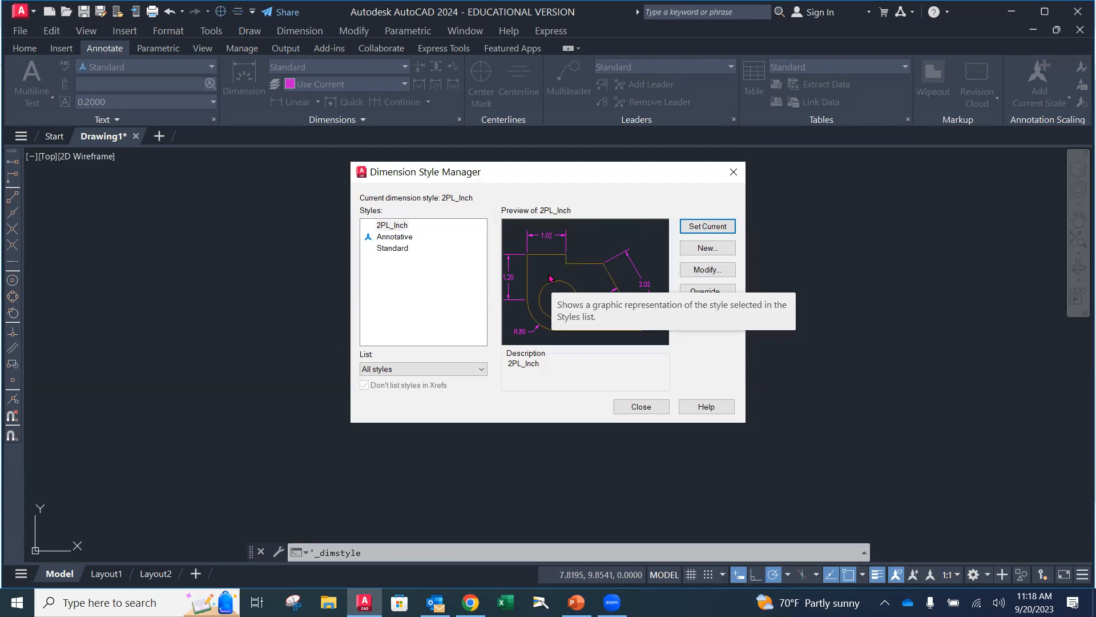
left_click(391, 227)
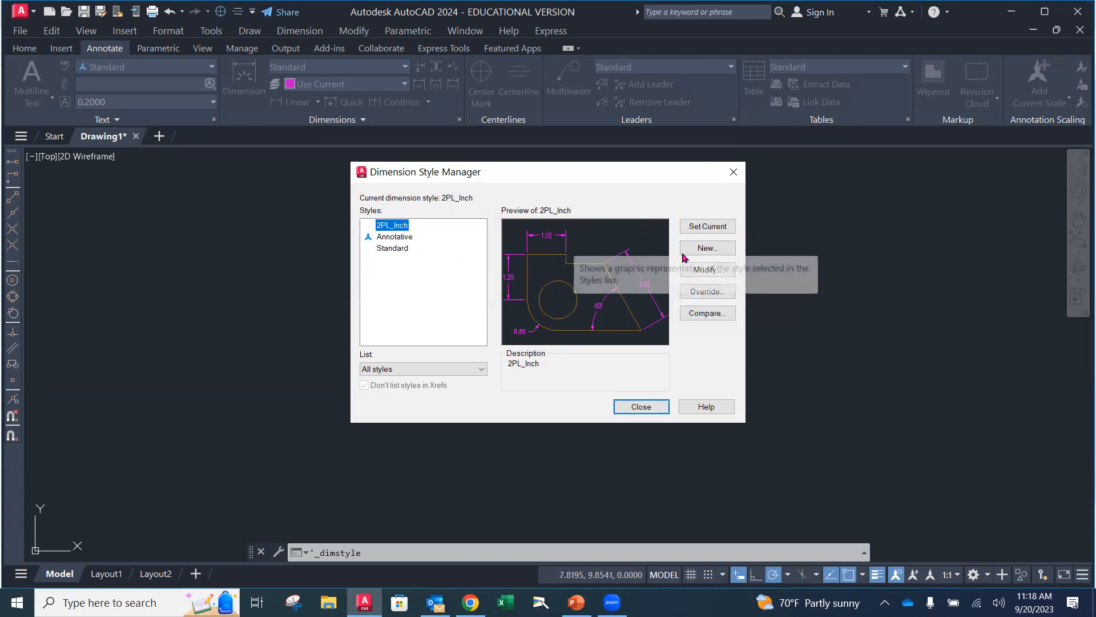
left_click(705, 248)
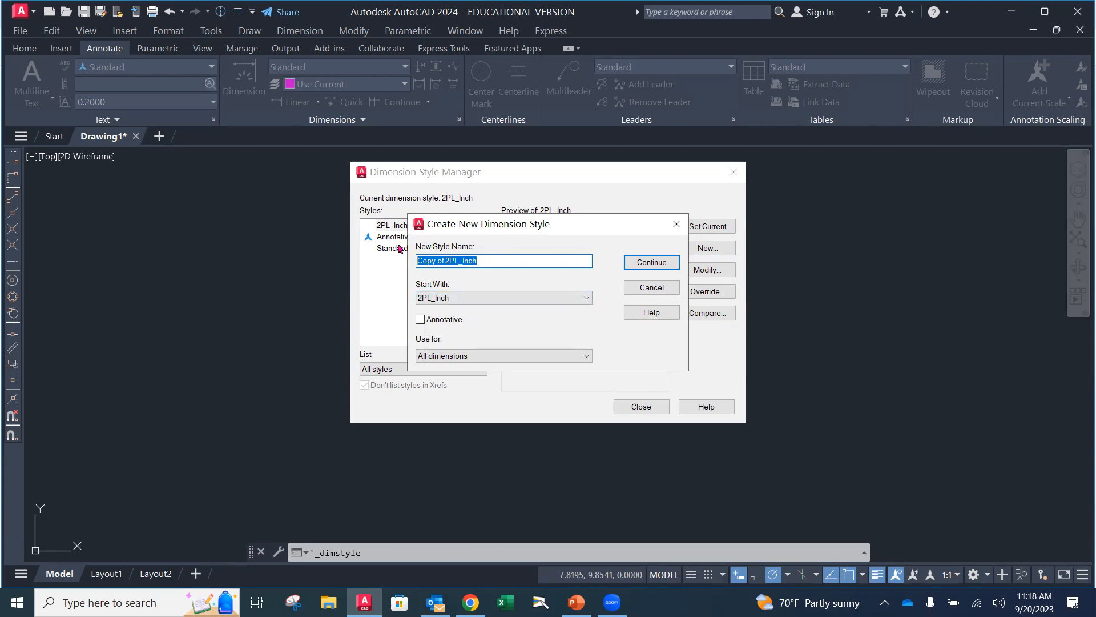
type("3")
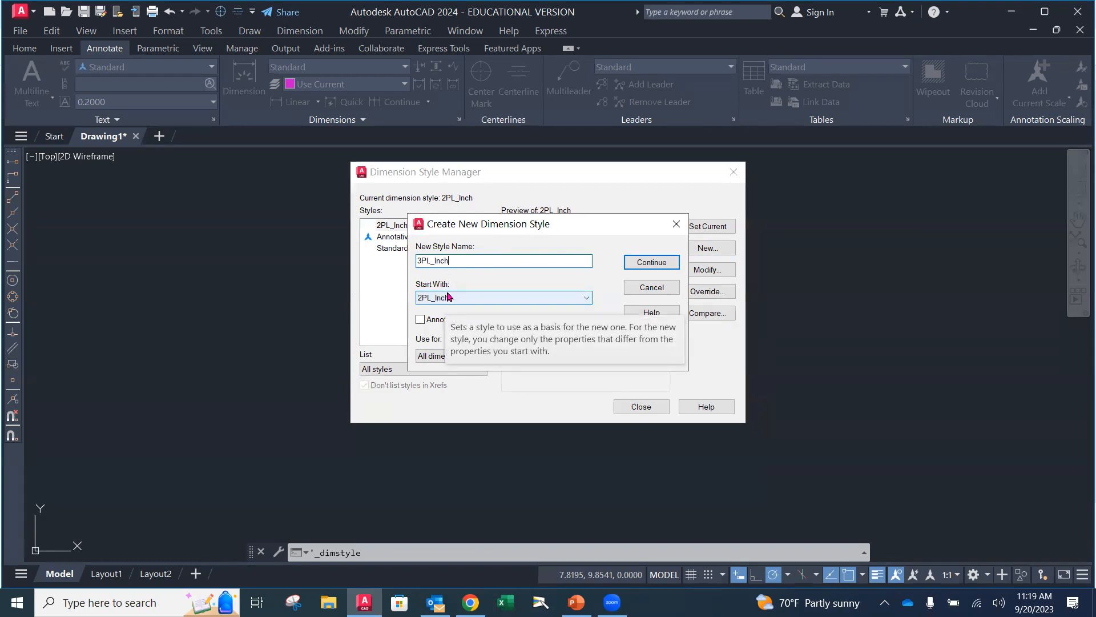
left_click(645, 264)
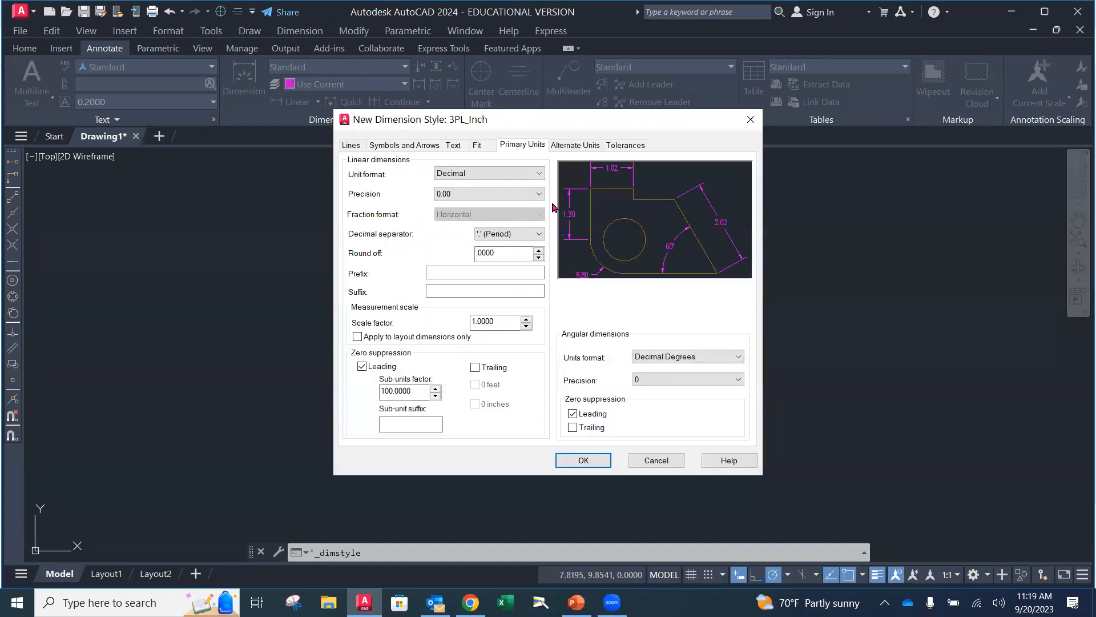
Check the line, arrow, text and fit settings of 3PL_Inch, set its linear precision to 0.000, and accept the style
left_click(351, 148)
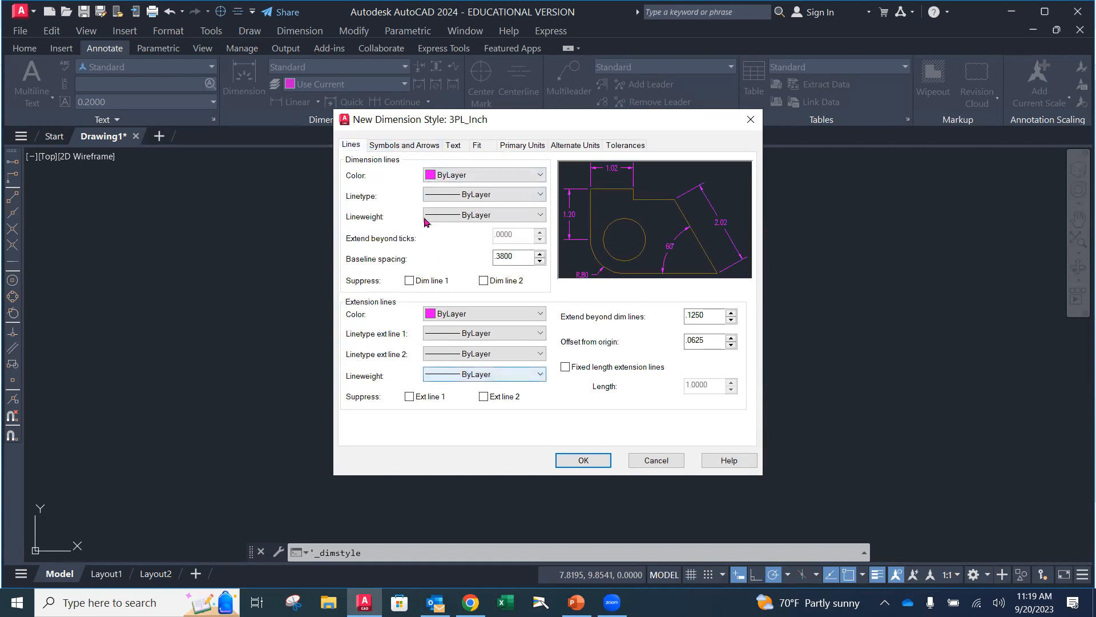
left_click(406, 145)
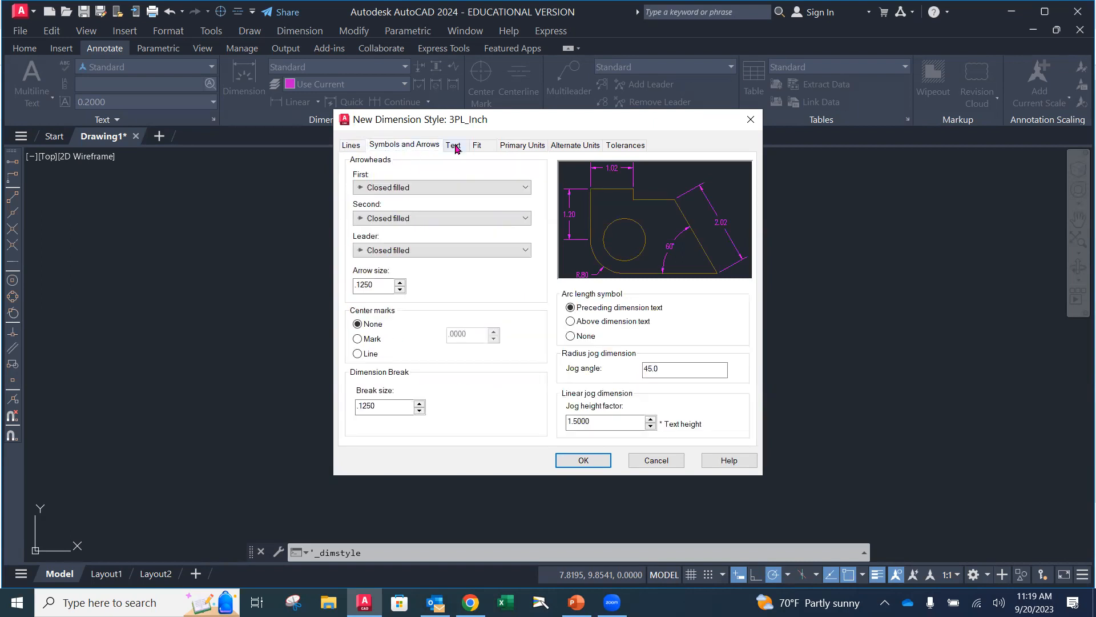
left_click(455, 146)
left_click(481, 149)
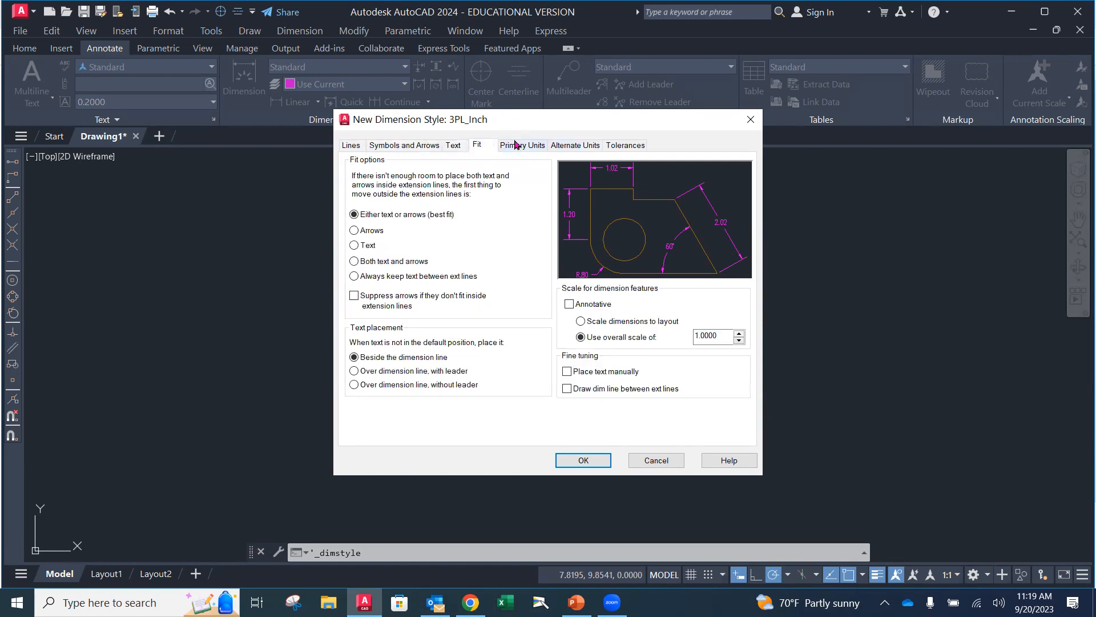
left_click(515, 147)
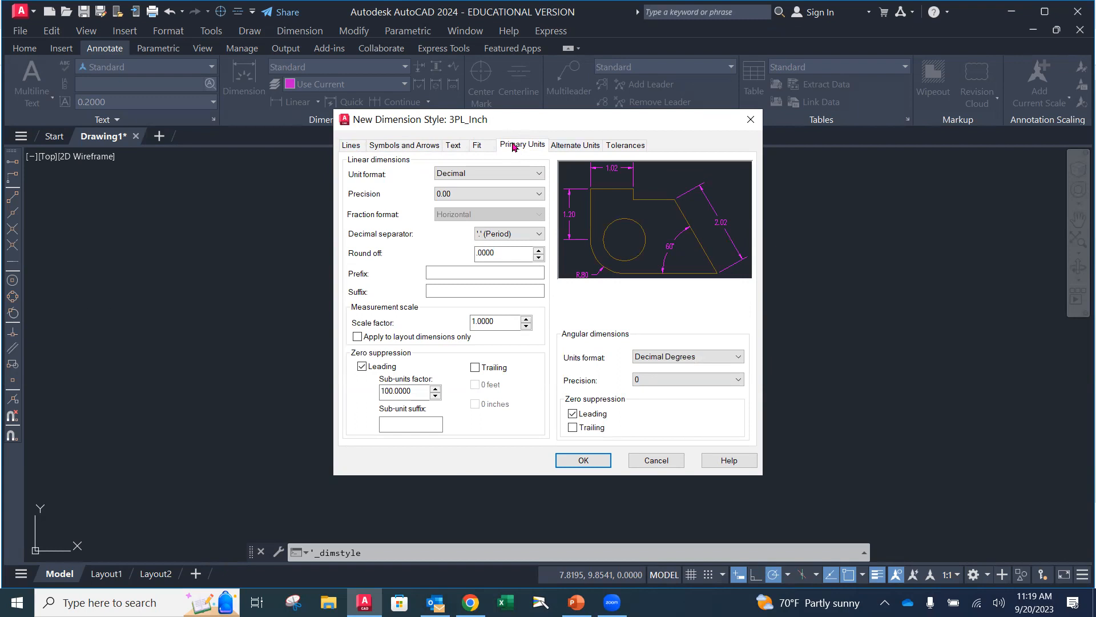
left_click(490, 195)
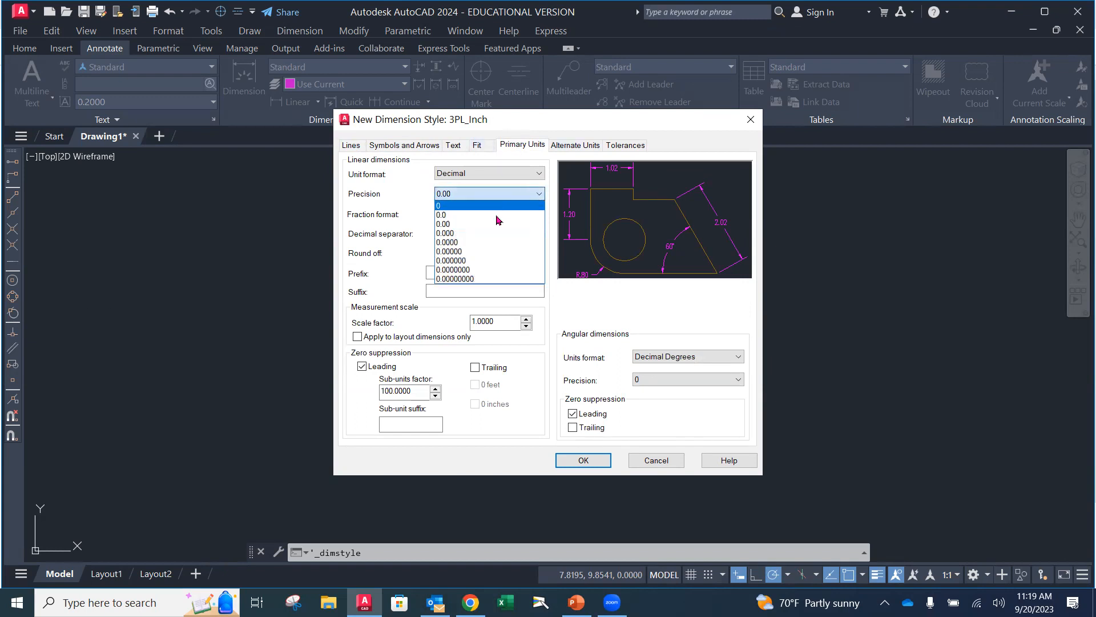
left_click(487, 233)
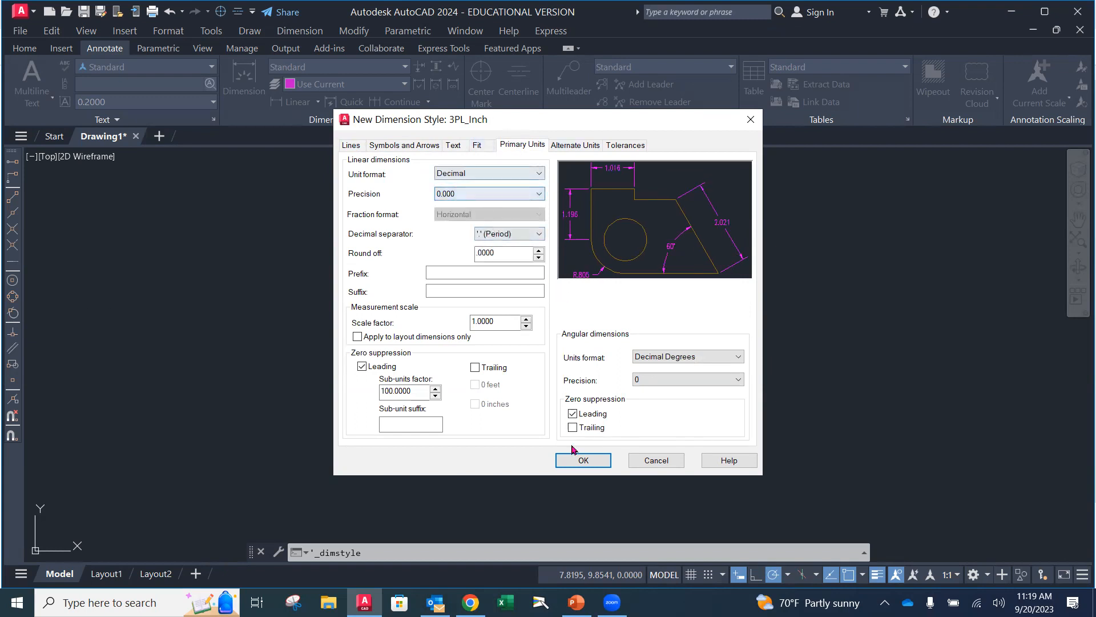
left_click(583, 460)
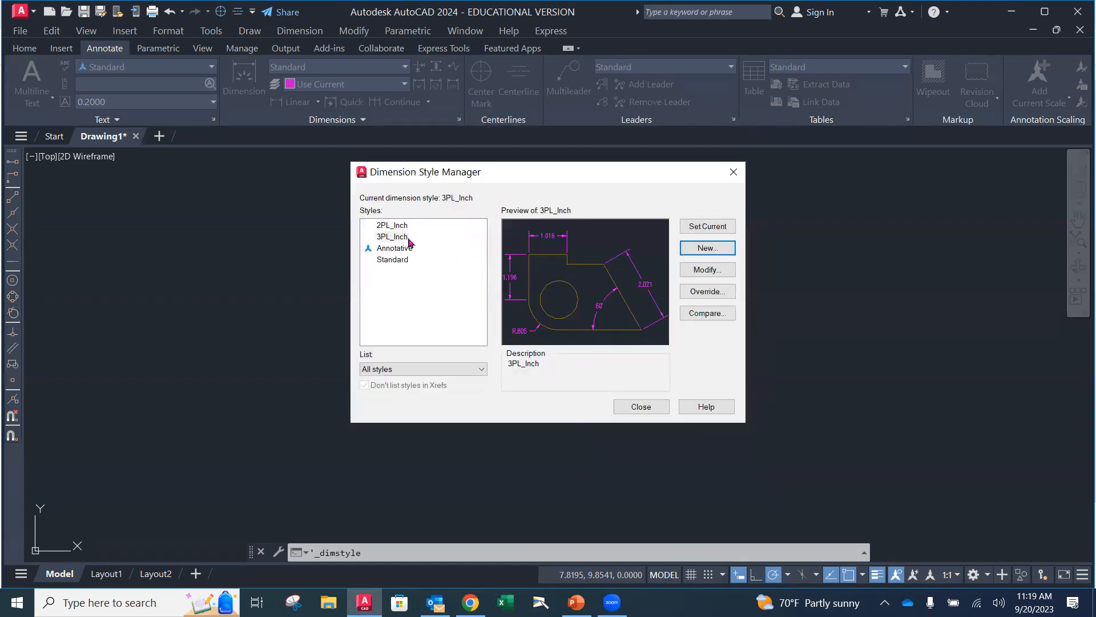
Make 3PL_Inch the current dimension style and close the Dimension Style Manager
left_click(709, 229)
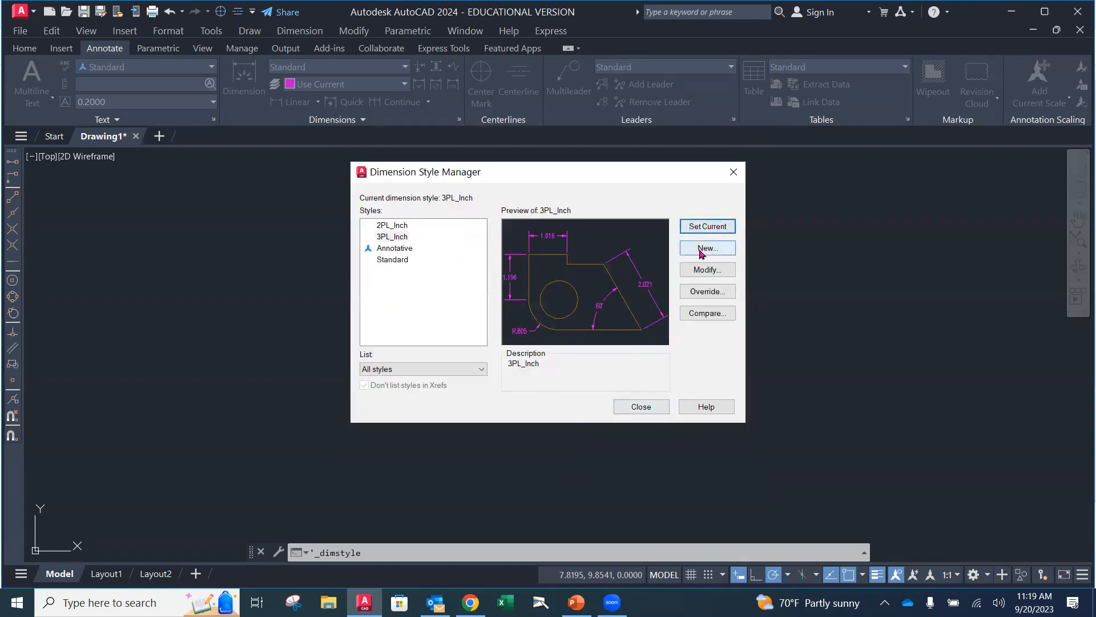
left_click(638, 406)
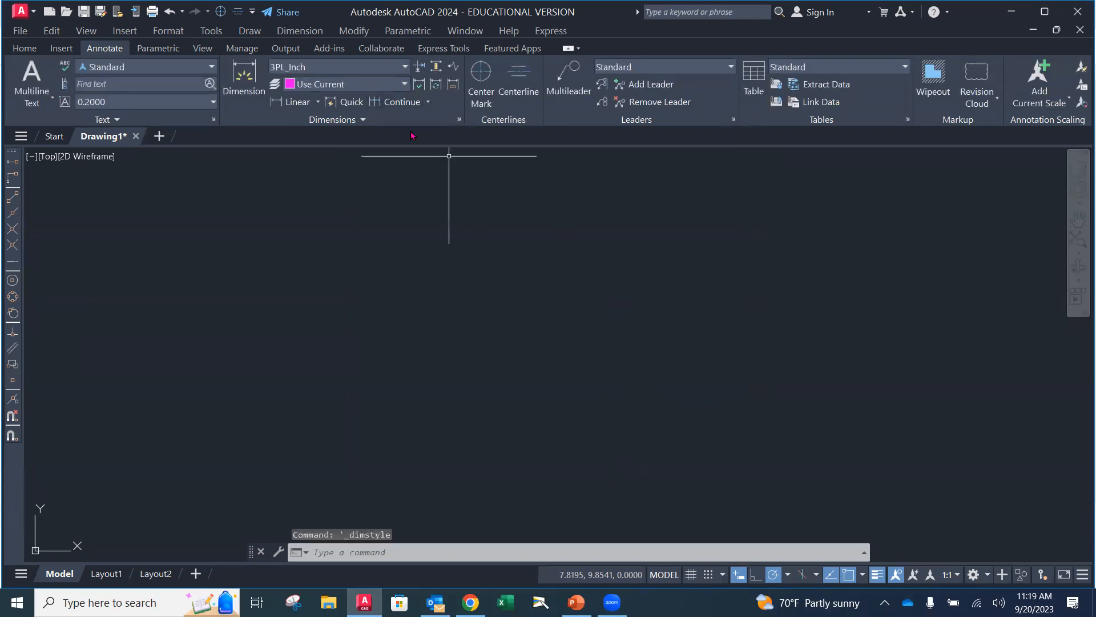
left_click(460, 120)
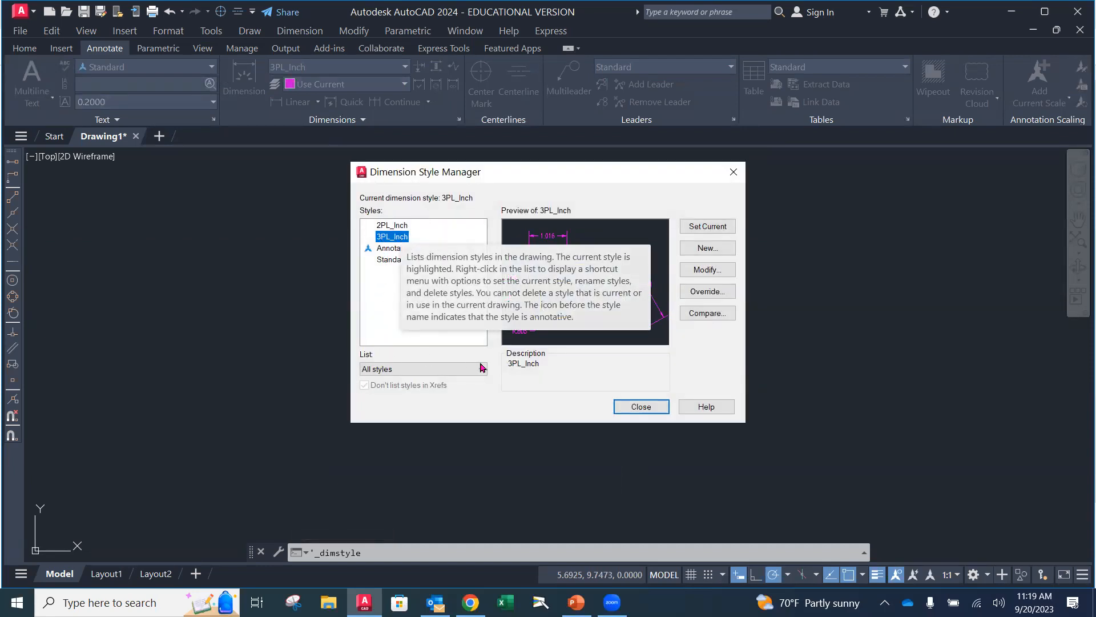
left_click(641, 406)
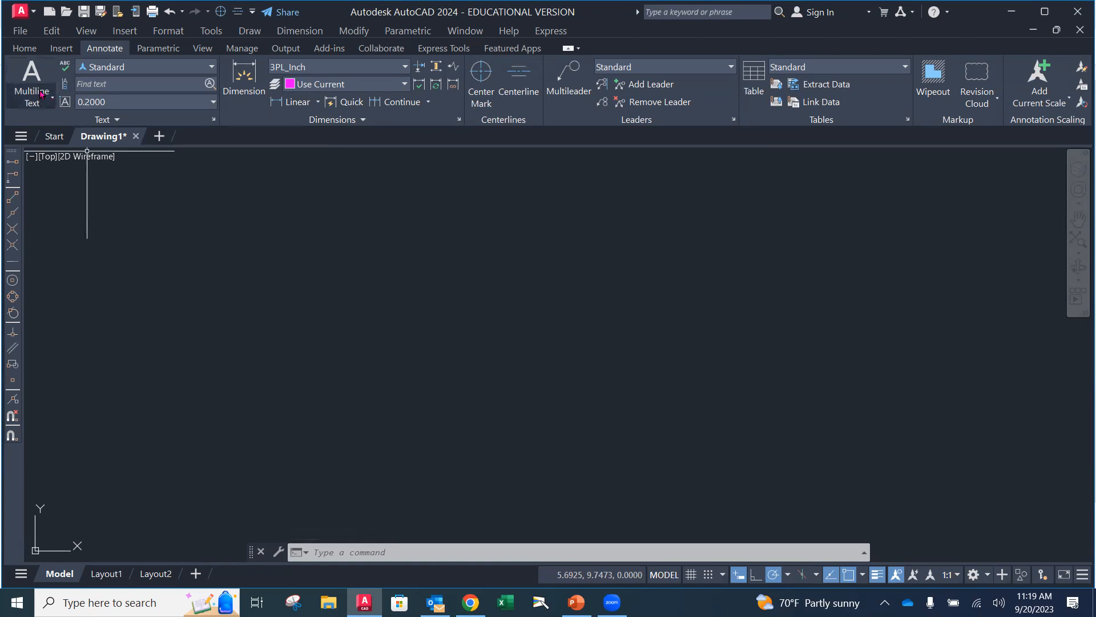
Open the Standard text style's settings and use romans.shx as its font
left_click(213, 120)
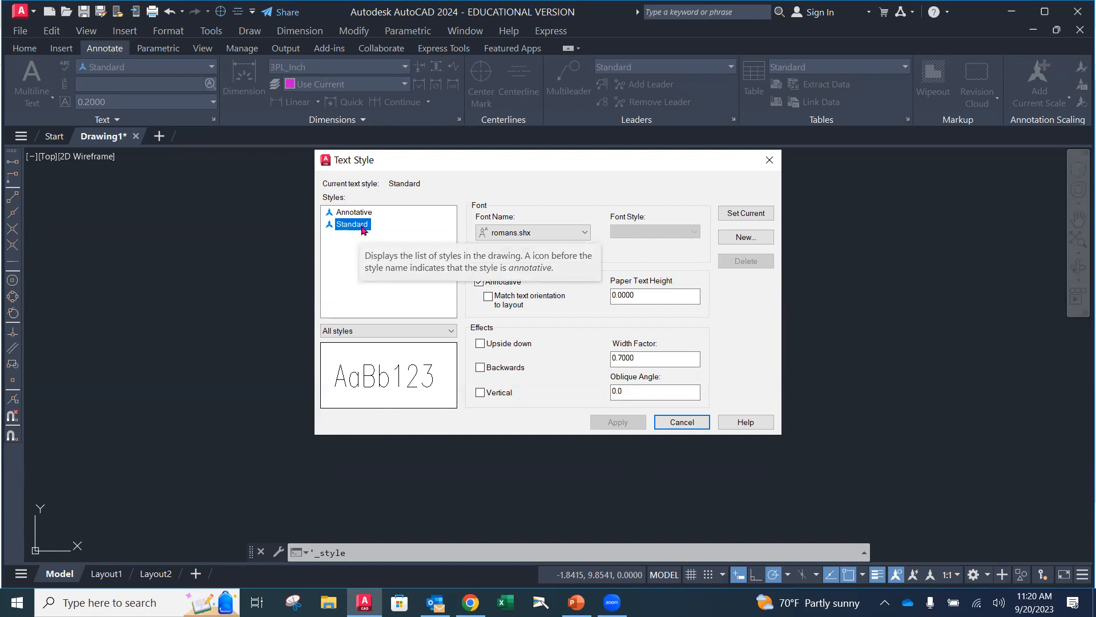
left_click(584, 233)
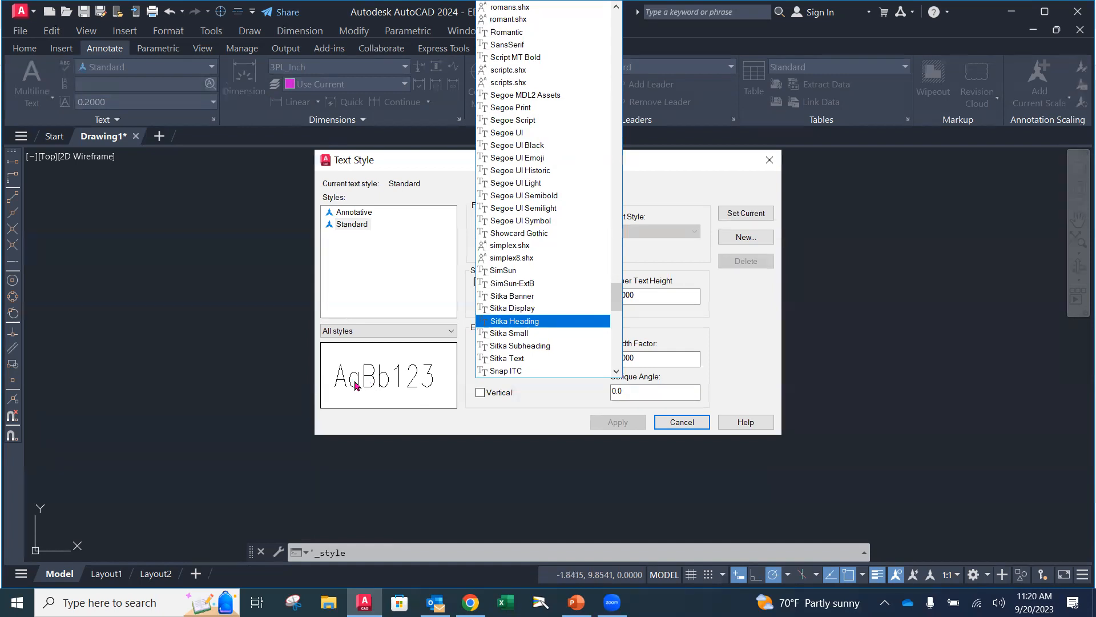
scroll(552, 241, "up", 5)
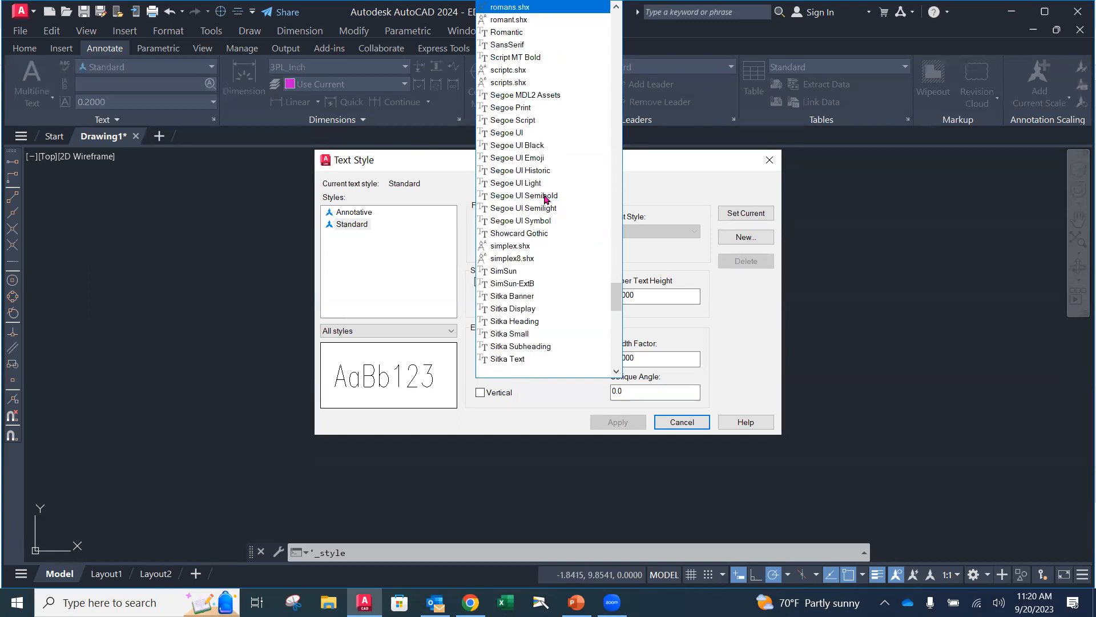
left_click(545, 196)
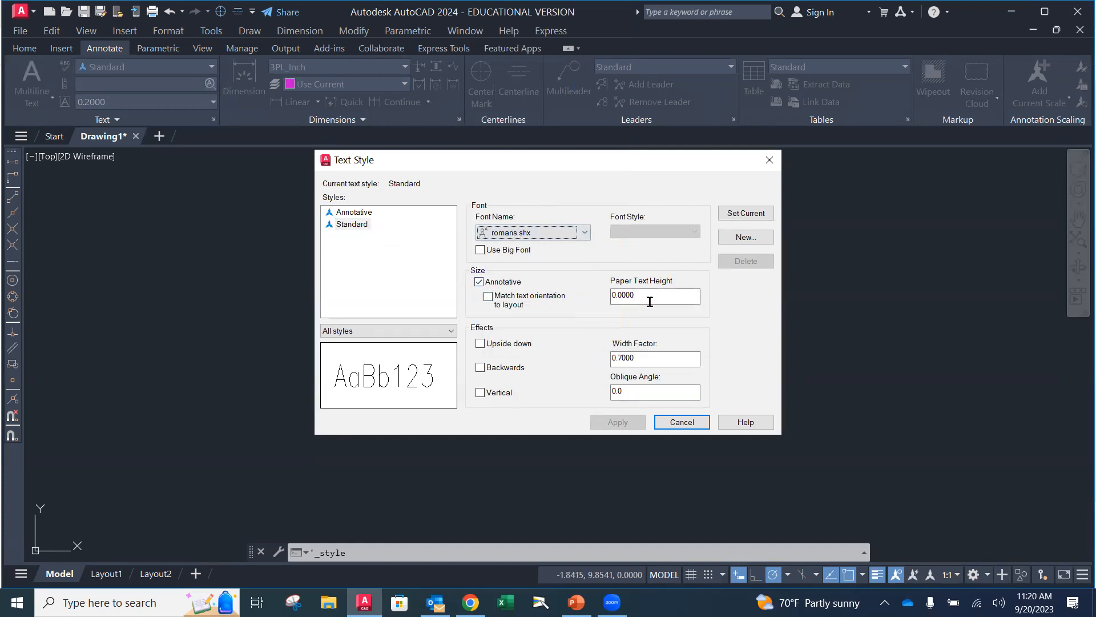
Set the Standard text style's width factor to 0.7, make the style current, and close the text style settings
left_click_drag(655, 357, 588, 370)
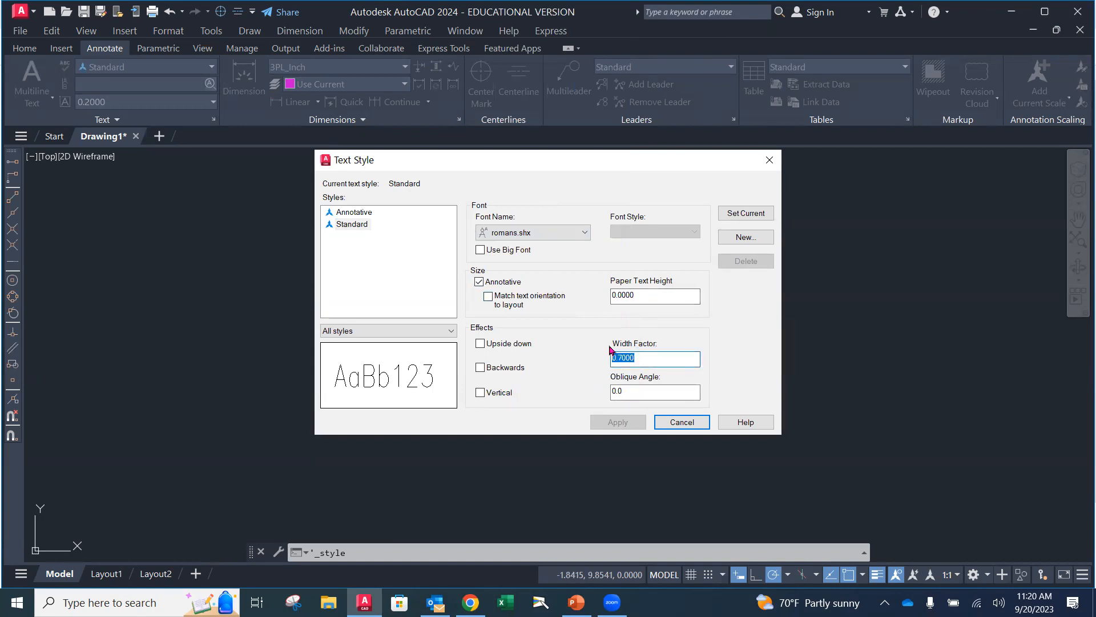
type("7")
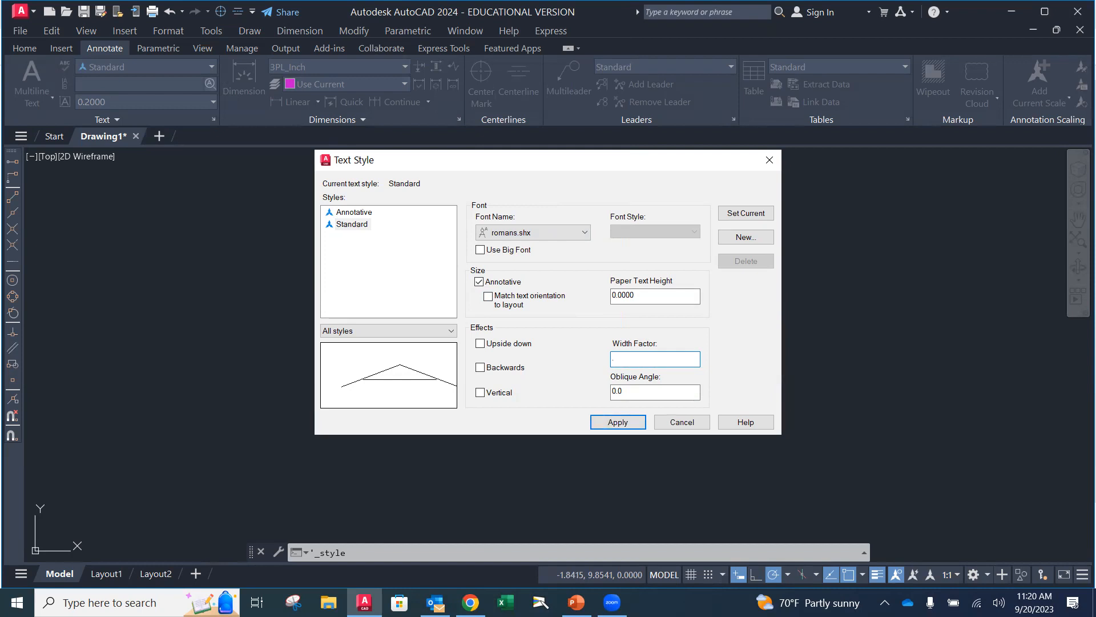
type("7")
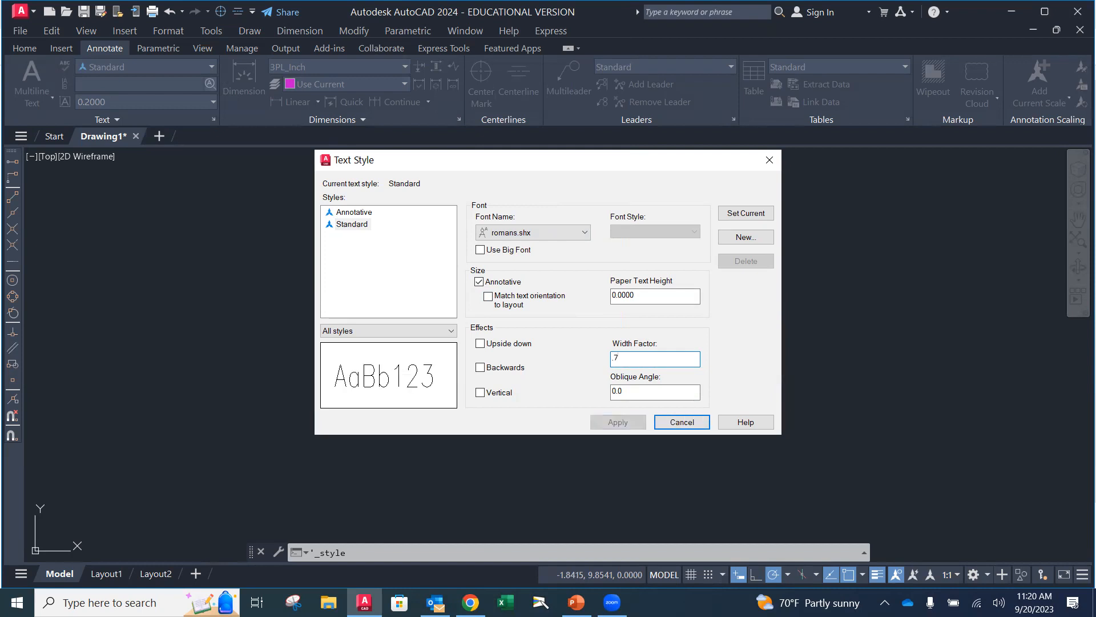
left_click(736, 214)
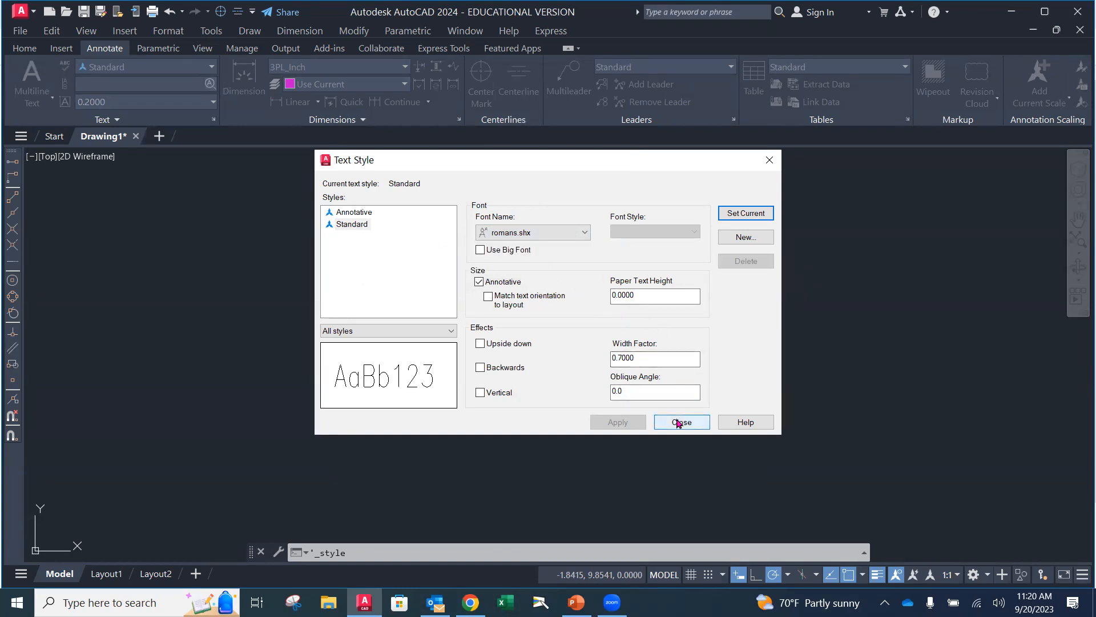
left_click(678, 423)
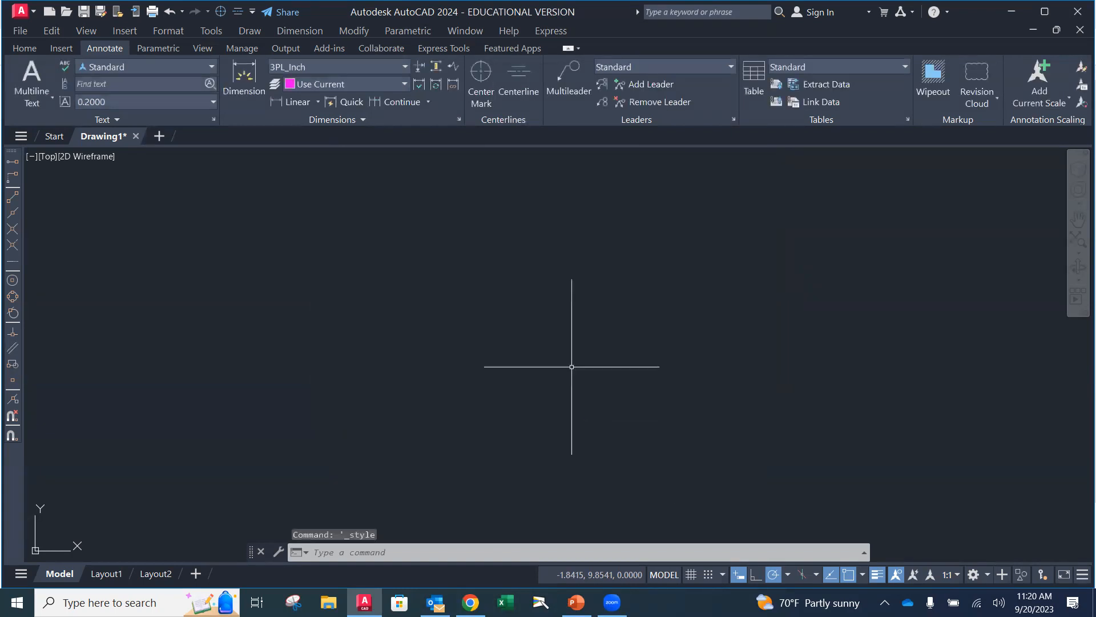
left_click(459, 119)
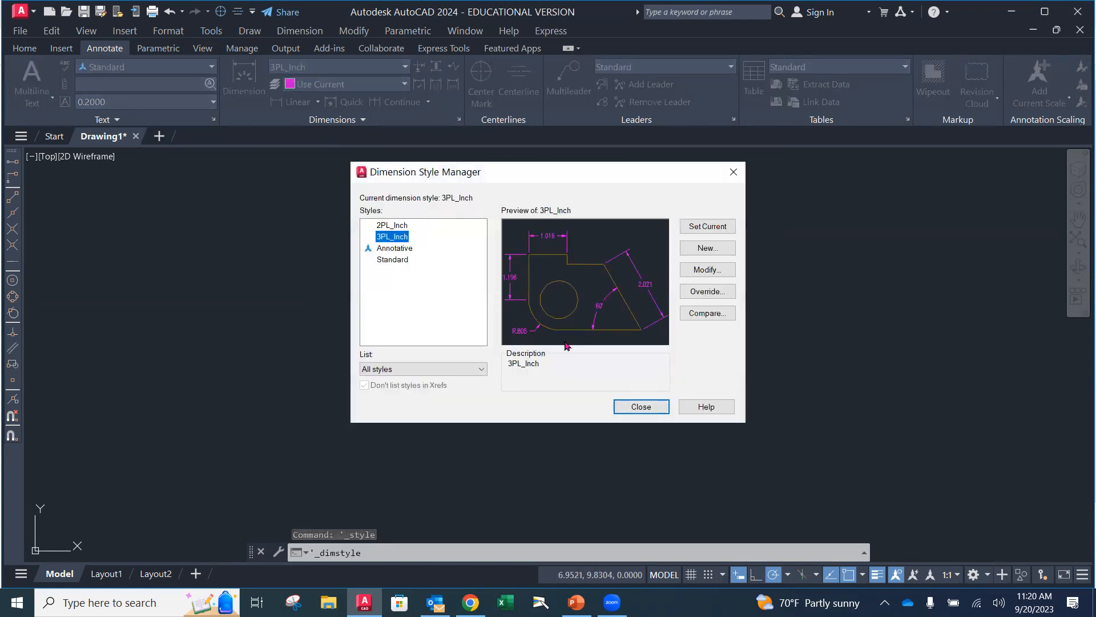
left_click(639, 407)
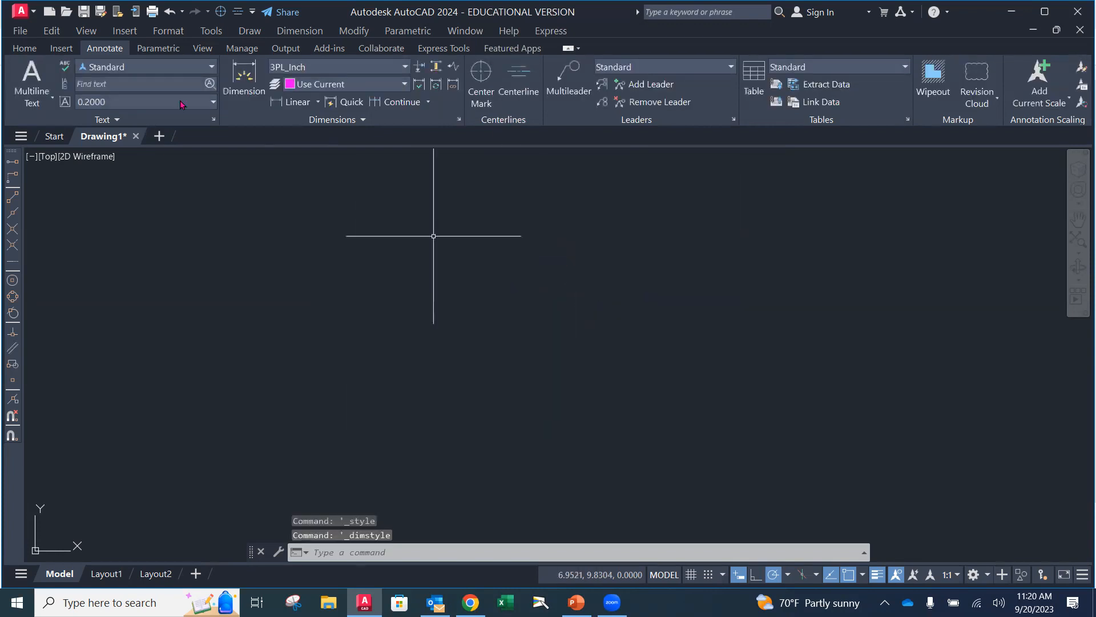
Make OBJECT the current layer
left_click(25, 50)
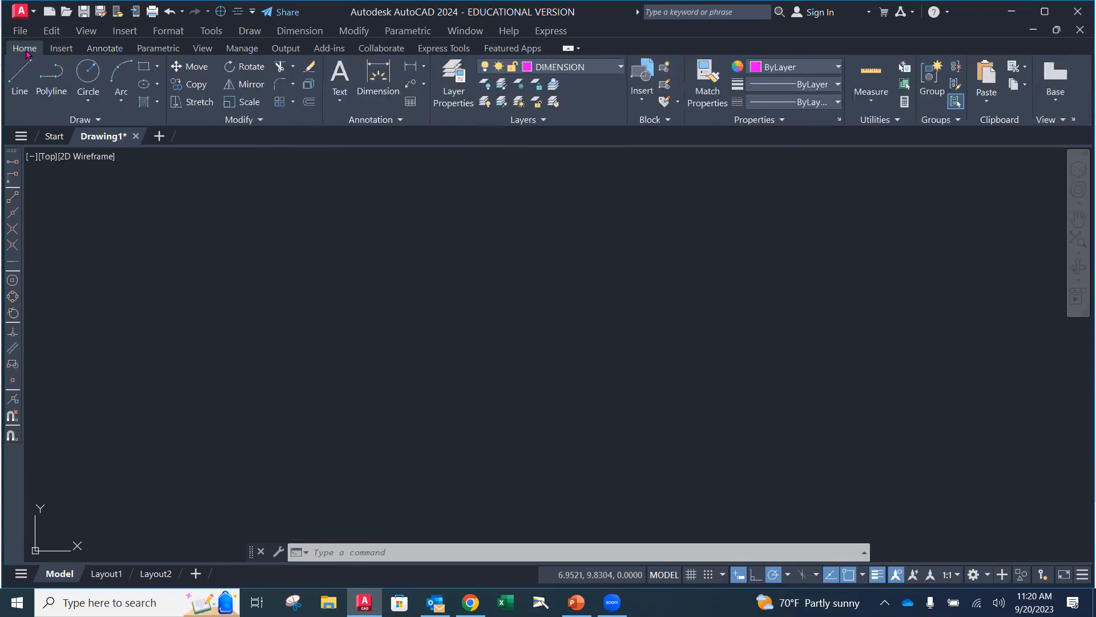
left_click(621, 68)
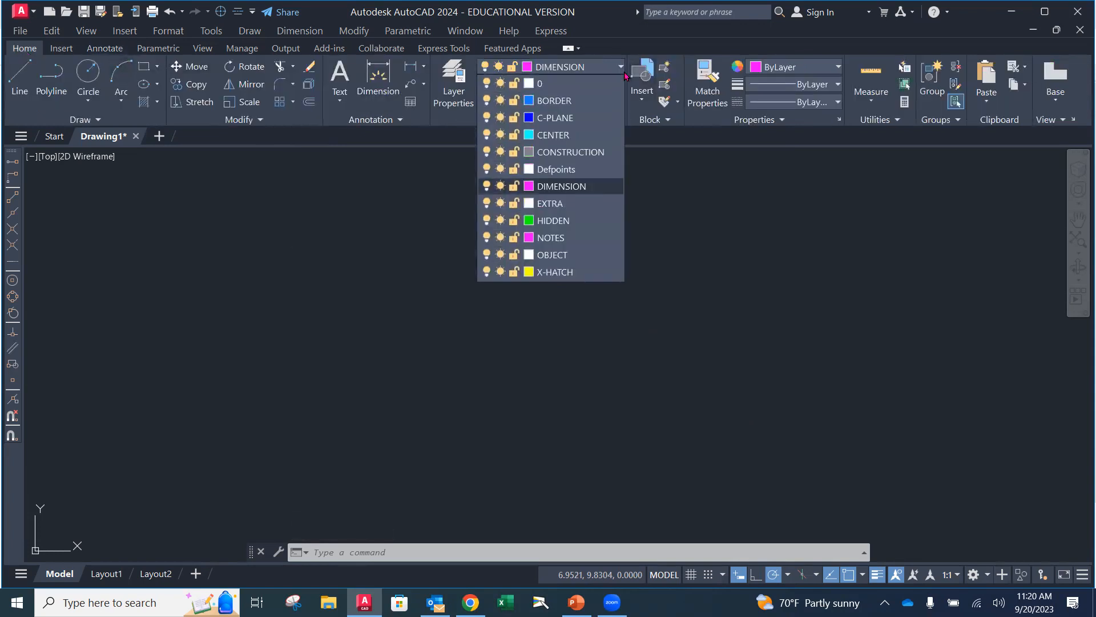
left_click(565, 255)
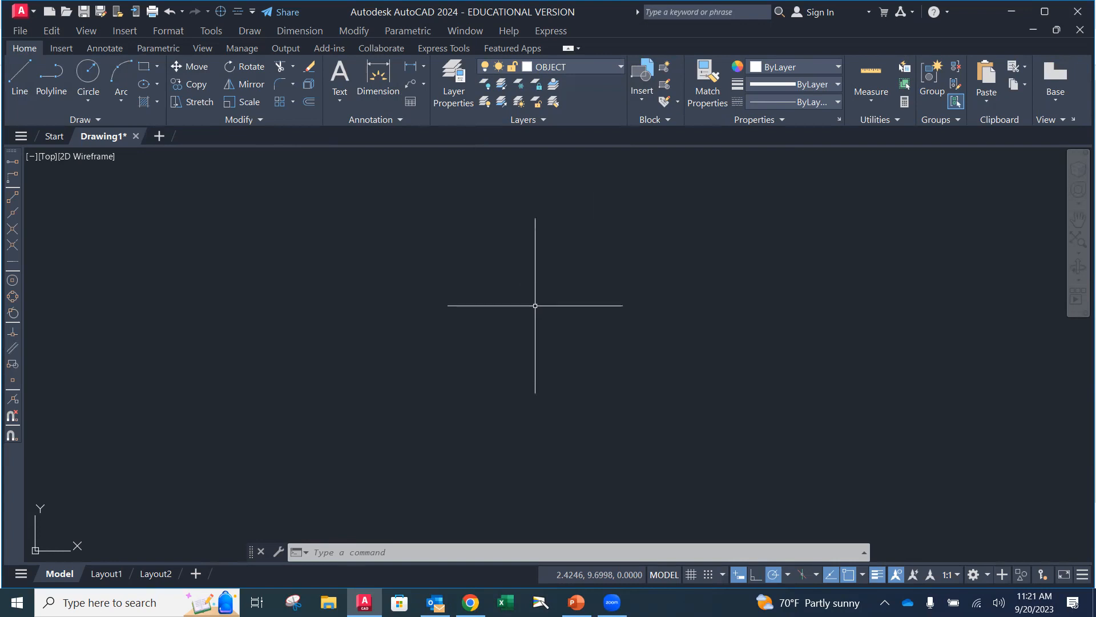
Draw a horizontal line 11 units long from the origin 0,0 along the positive X direction
scroll(480, 346, "down", 3)
middle_click_drag(479, 346, 447, 280)
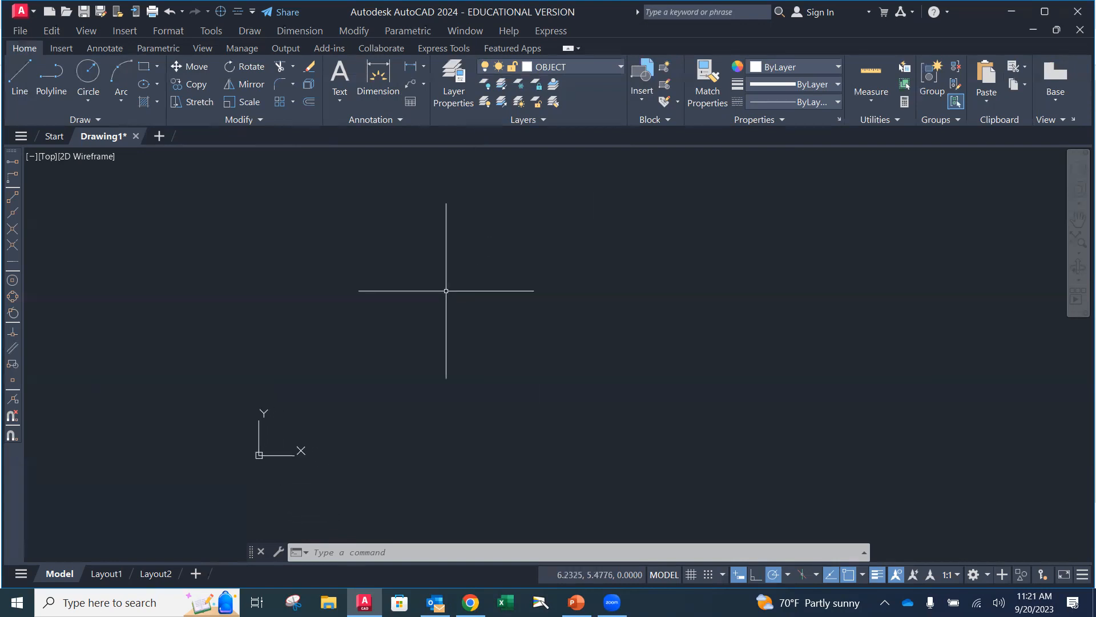
left_click(20, 91)
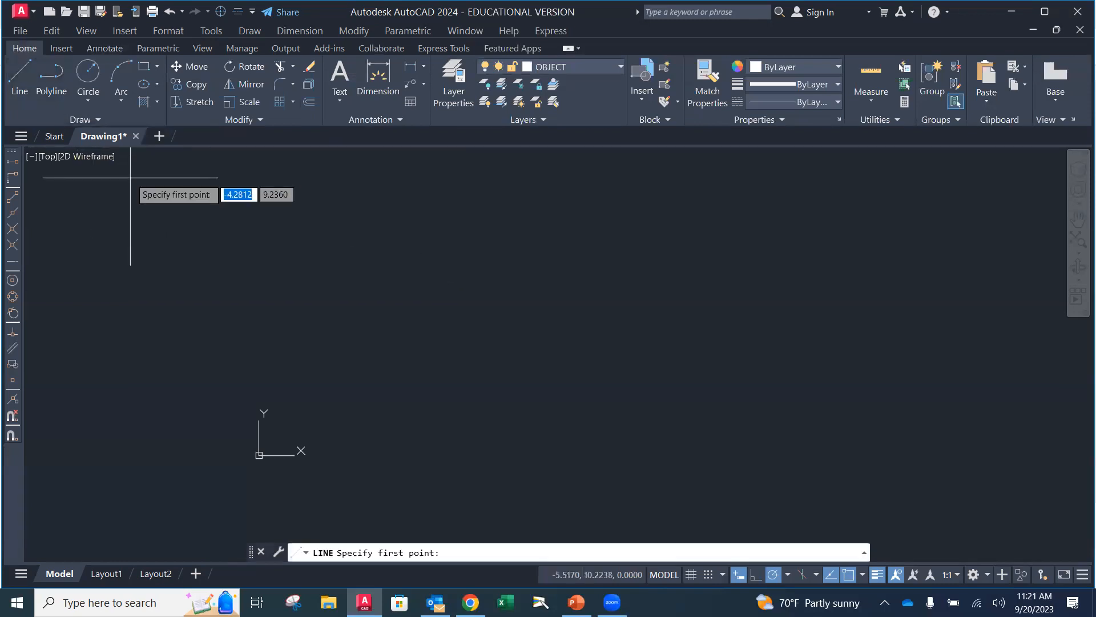
type("0")
key("Tab")
type("0")
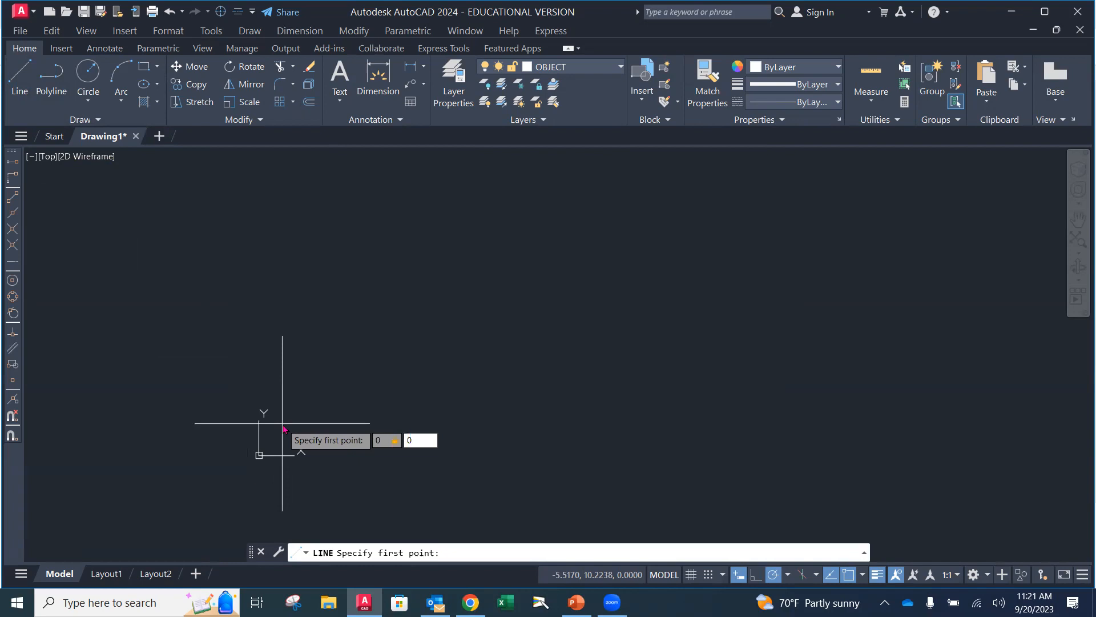
key("Return")
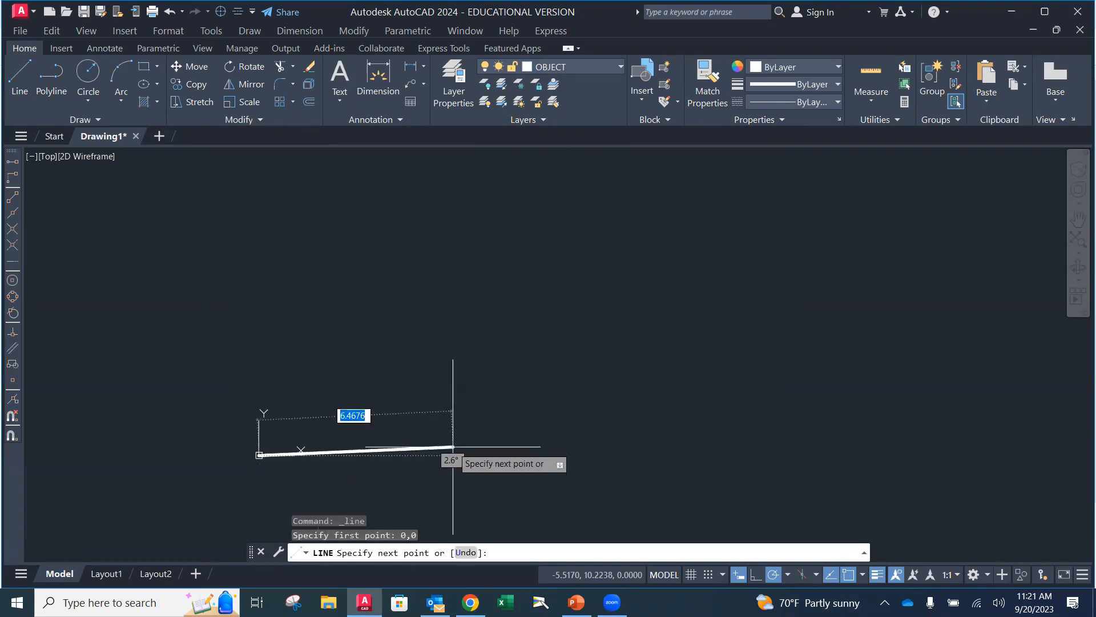
type("11")
key("Return")
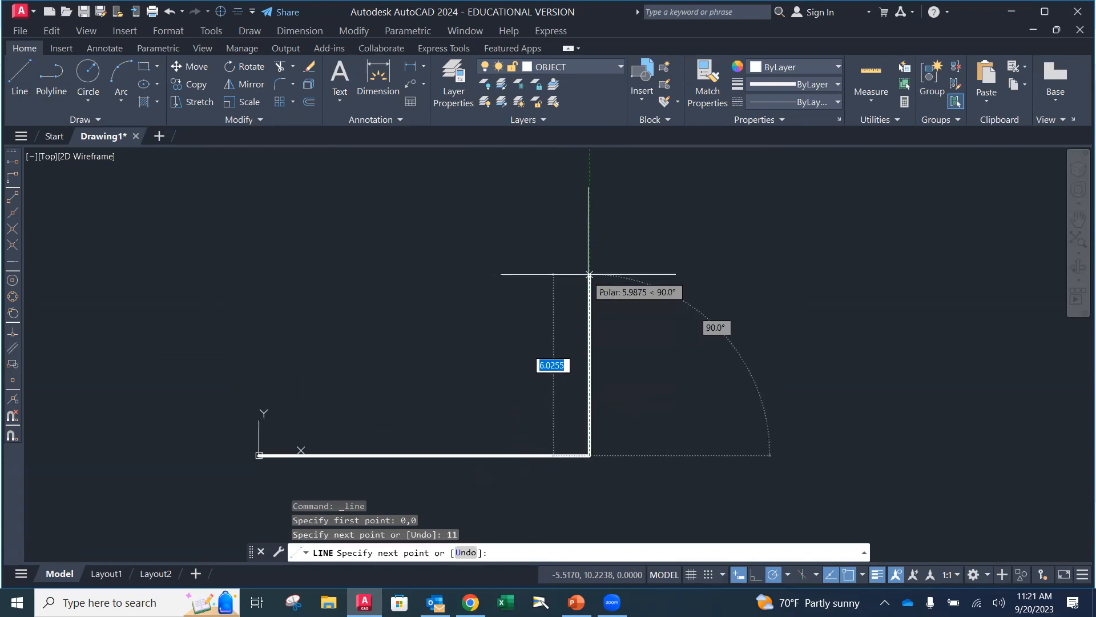
Continue the line 8.5 units straight up, add a top edge aligned with the origin, and close the rectangle
type("8.5")
key("Return")
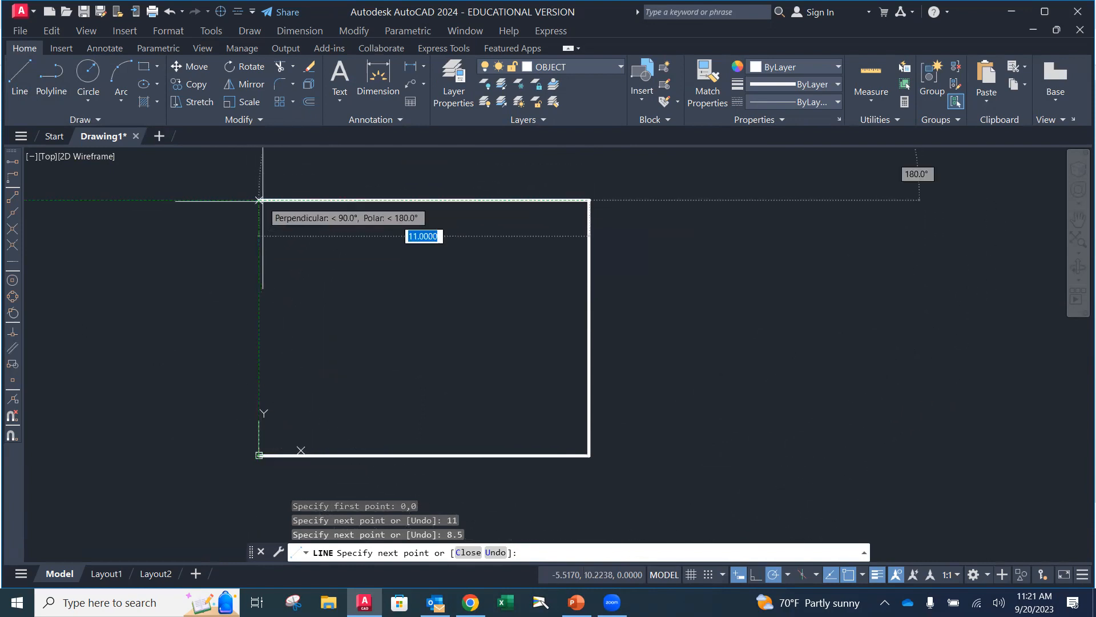
left_click(260, 201)
type("c")
key("Return")
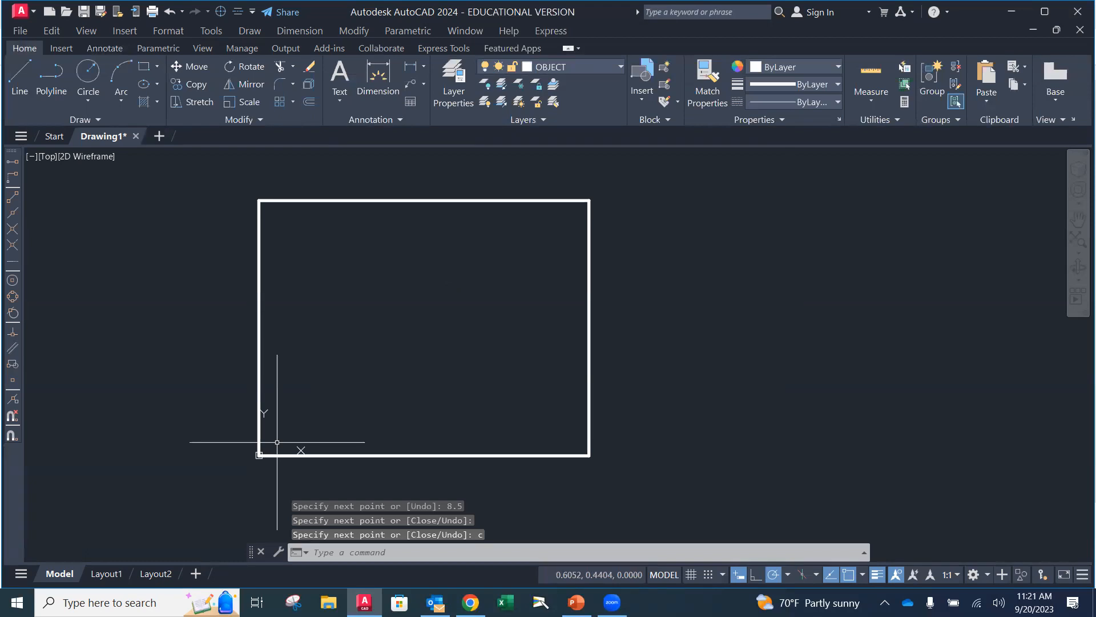
Zoom to the rectangle's extents, frame it with some space around it, and erase its four lines
type("z")
key("Return")
type("e")
key("Return")
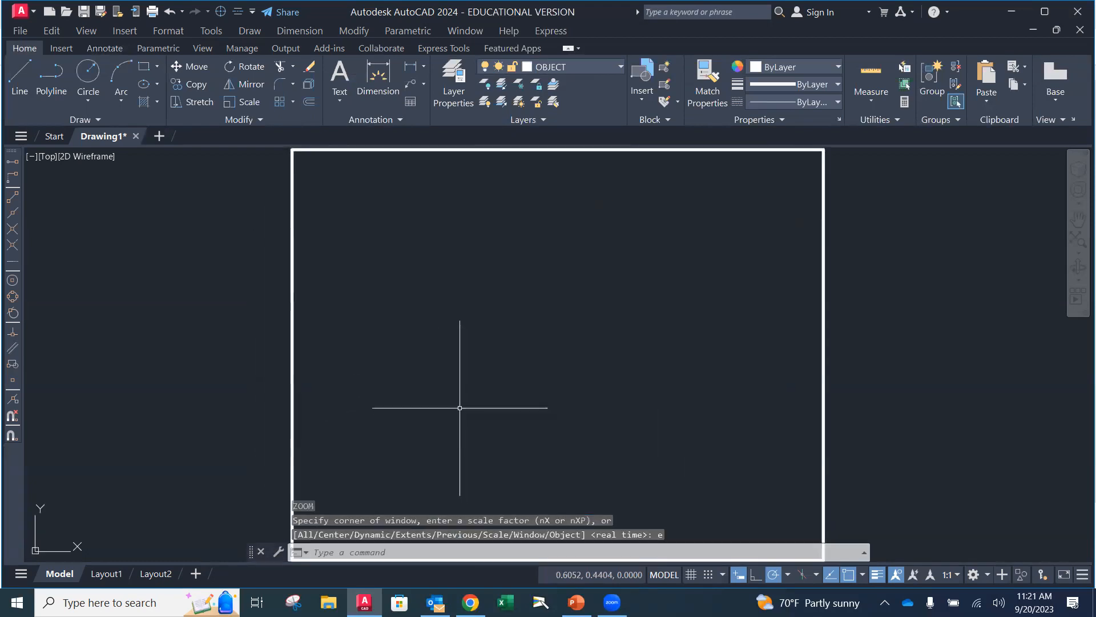
scroll(460, 407, "down", 2)
middle_click_drag(489, 367, 454, 327)
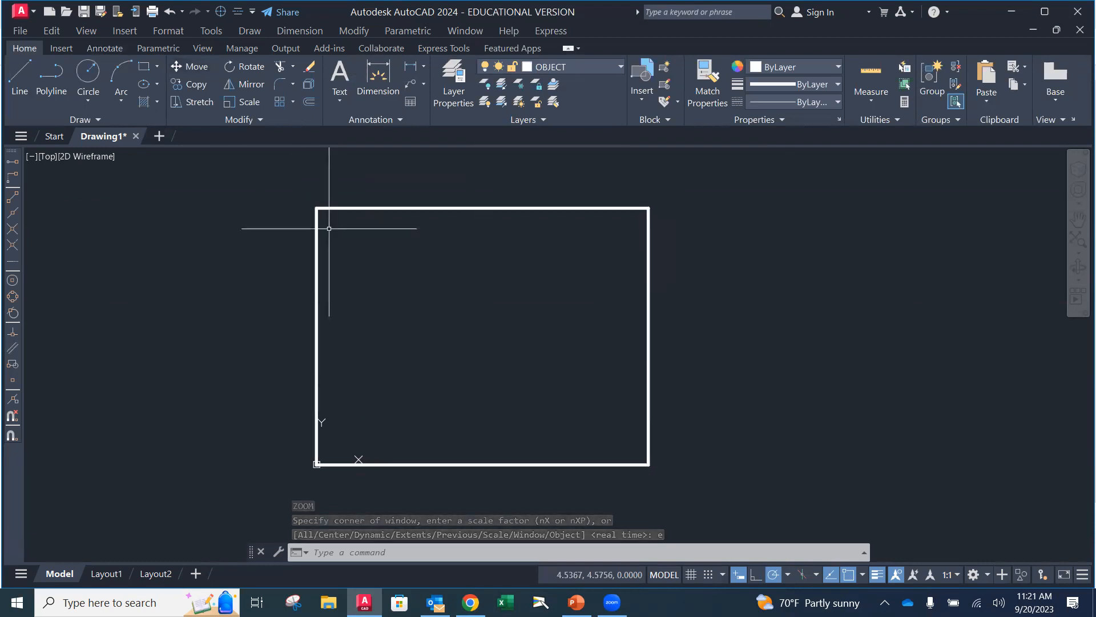
type("e")
key("Return")
left_click(728, 495)
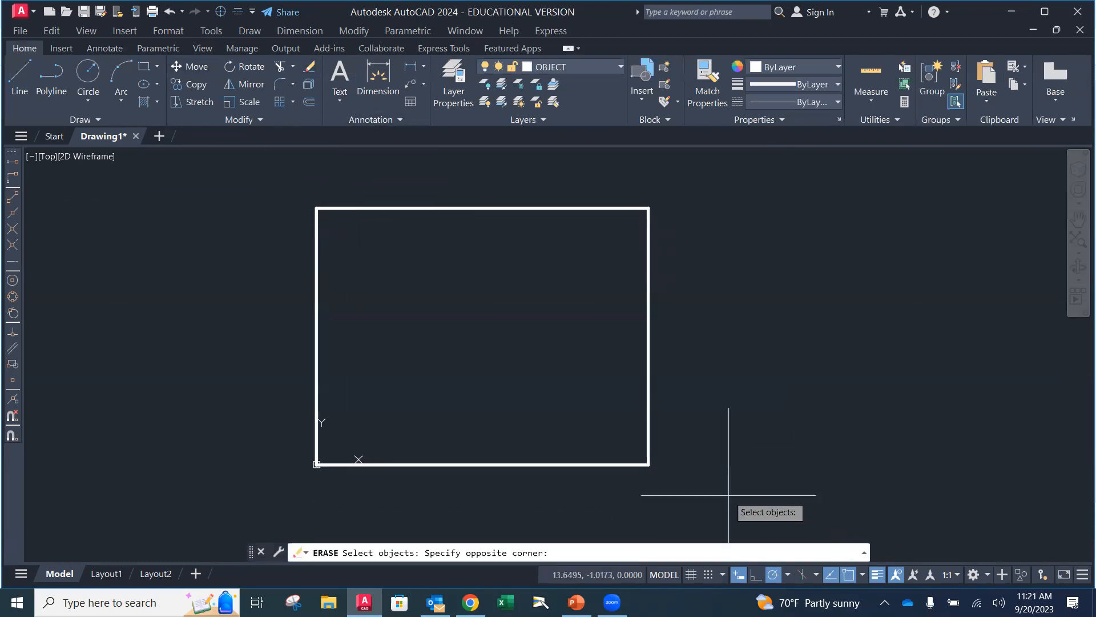
left_click(273, 198)
key("Return")
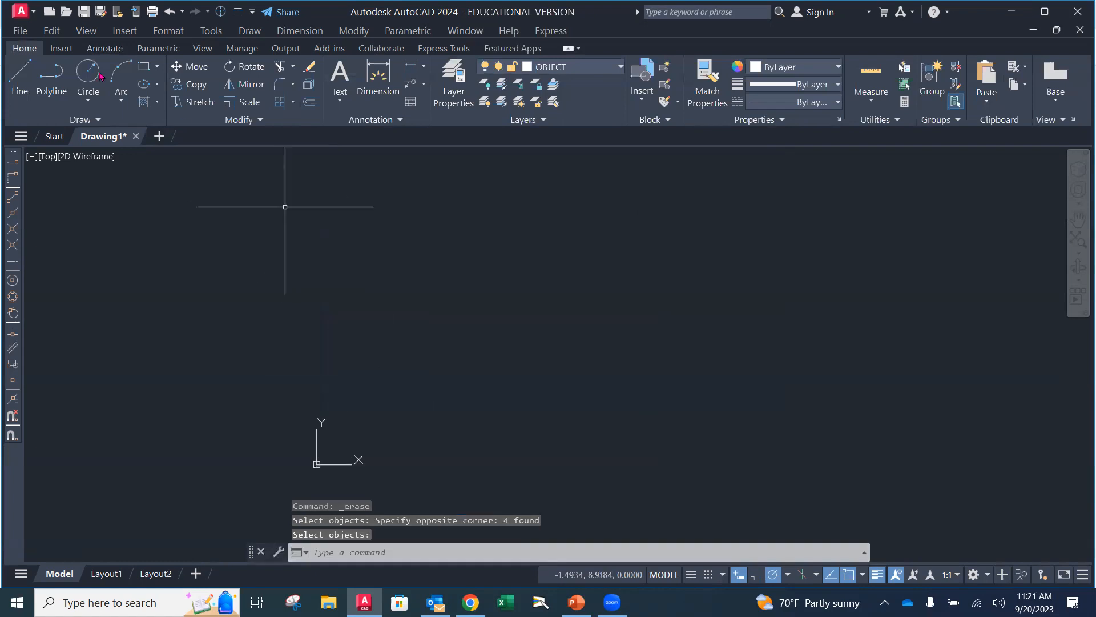
Save the drawing as an AutoCAD Drawing Template (*.dwt), replacing the existing WCTC_INCH template
left_click(27, 32)
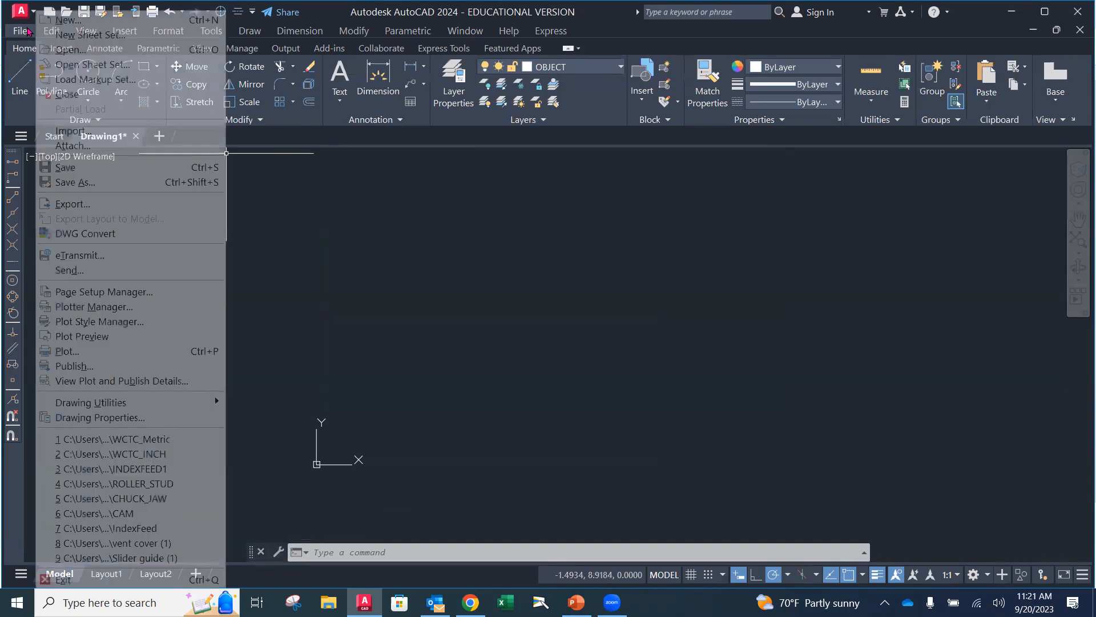
left_click(69, 183)
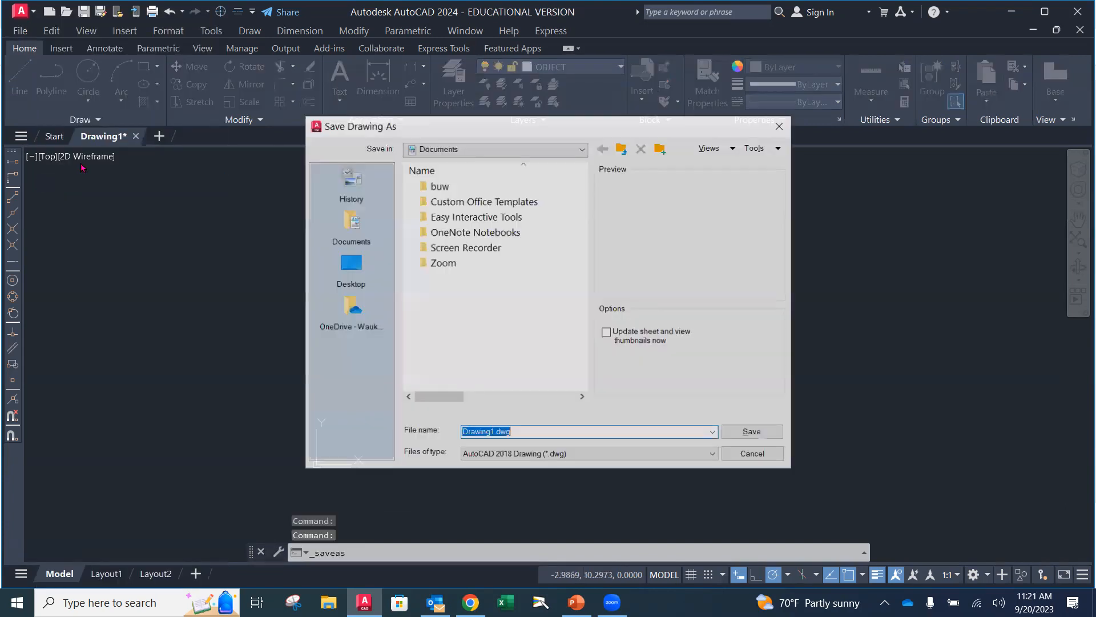
left_click(625, 457)
left_click(626, 459)
left_click(687, 460)
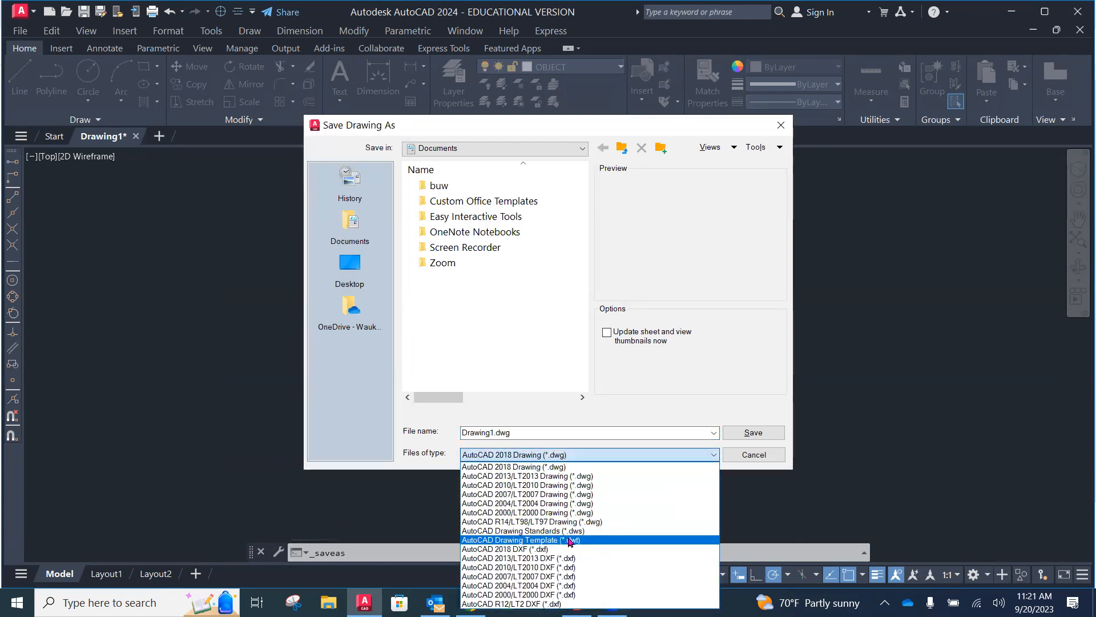
left_click(570, 540)
scroll(582, 246, "down", 1)
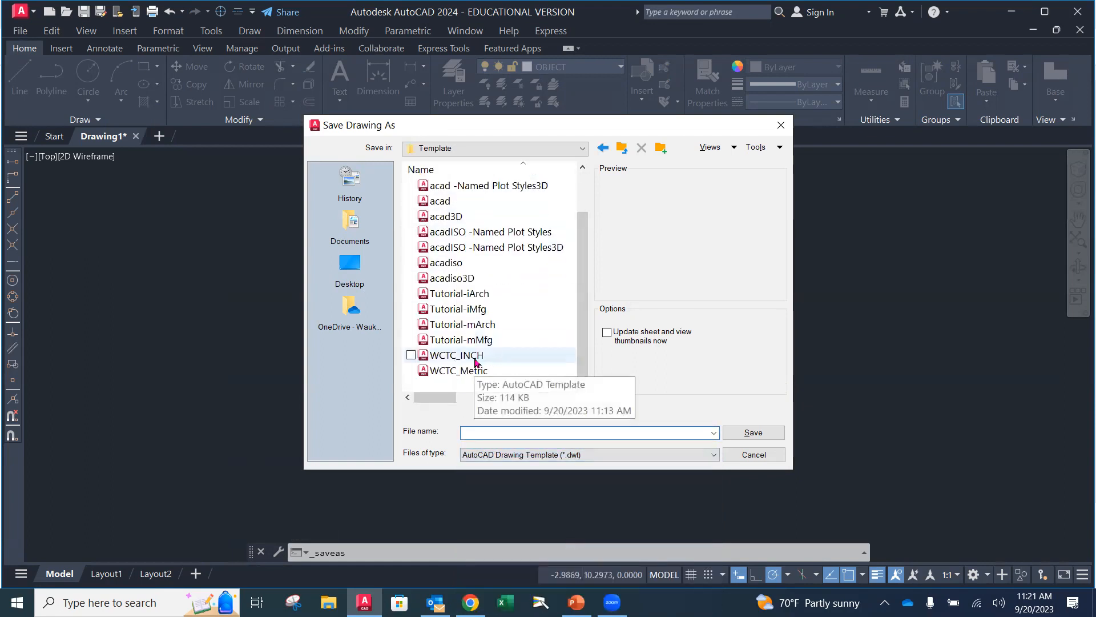
left_click(477, 361)
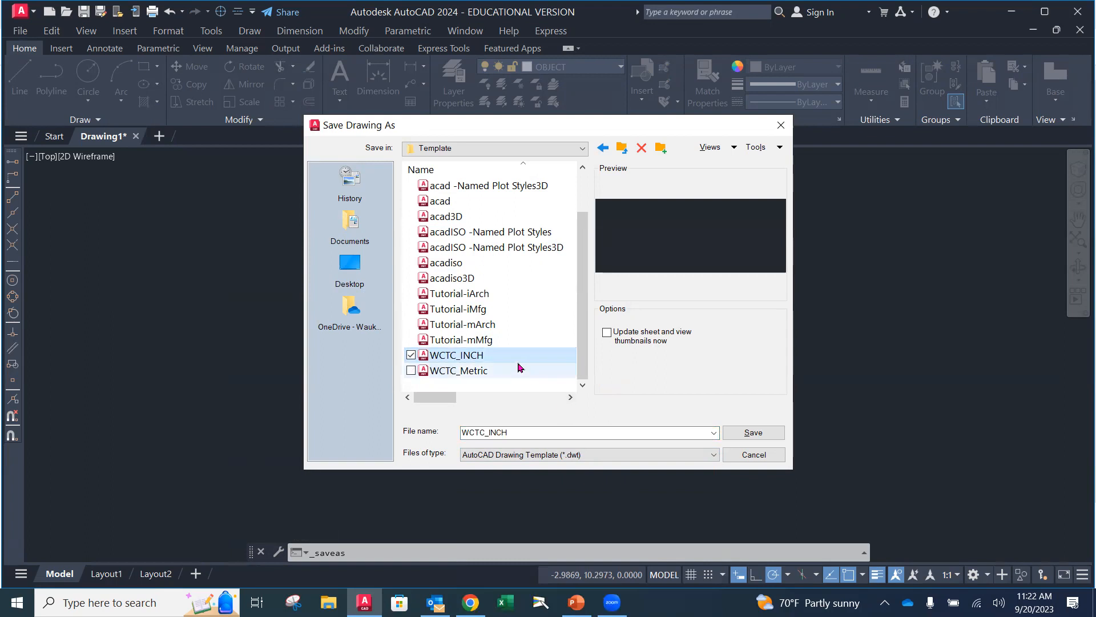
left_click(744, 432)
left_click(512, 340)
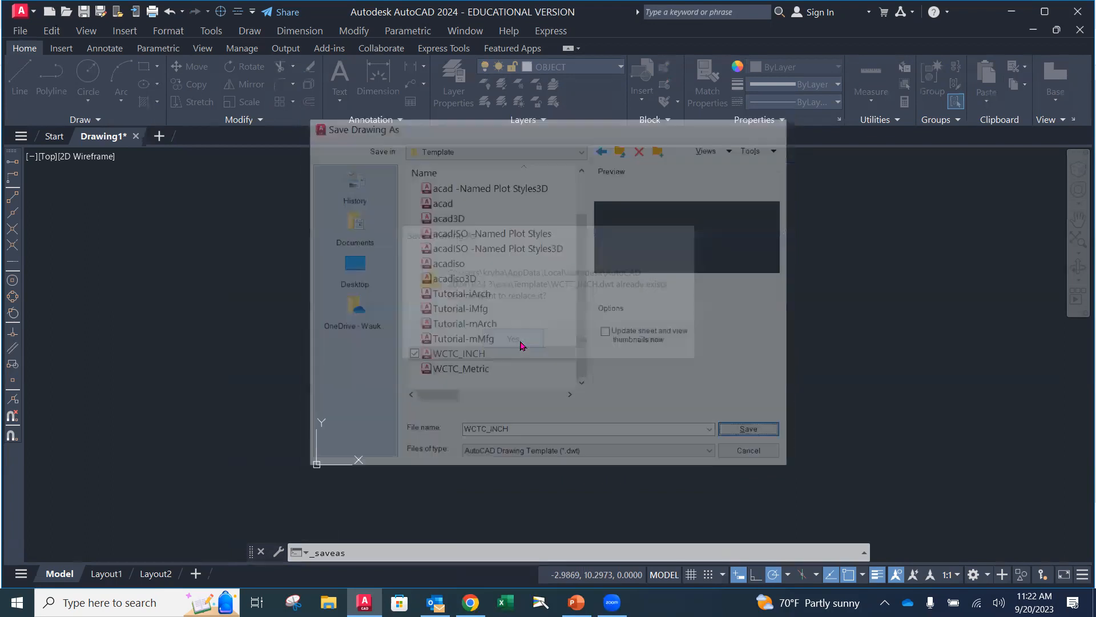
left_click(297, 156)
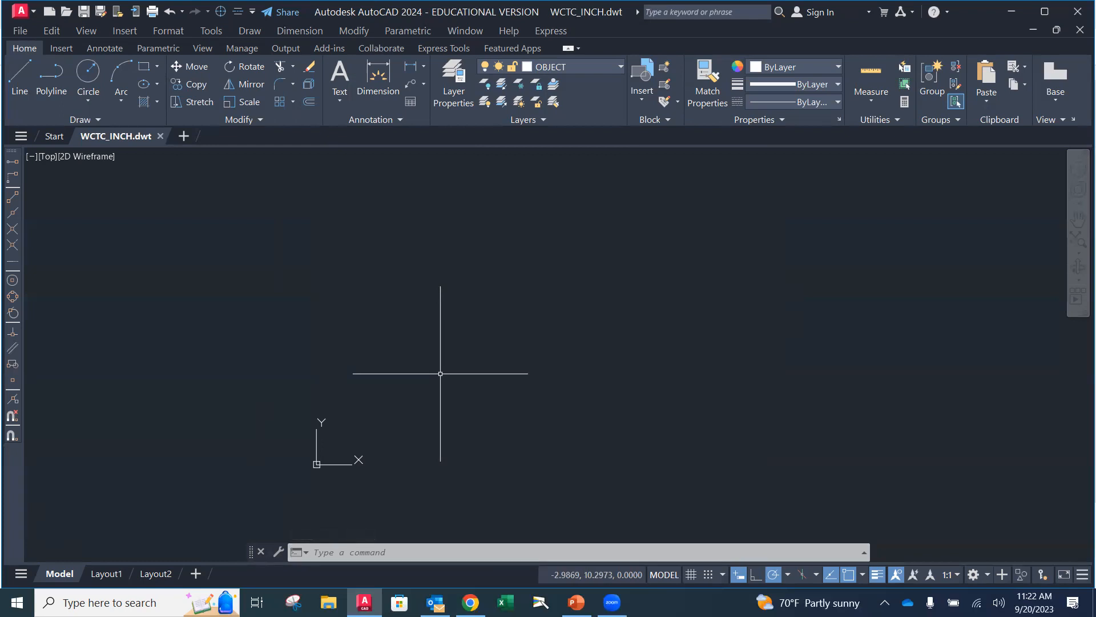
Create a new drawing from the Wctc_metric.dwt template and make DIMENSION its current layer
left_click(21, 32)
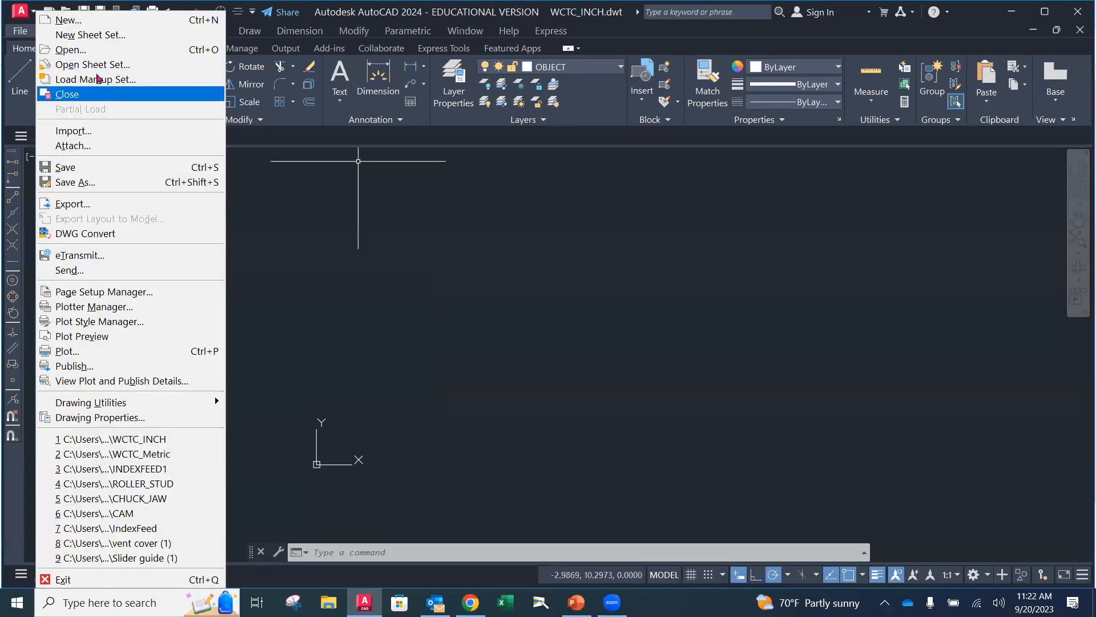
left_click(97, 23)
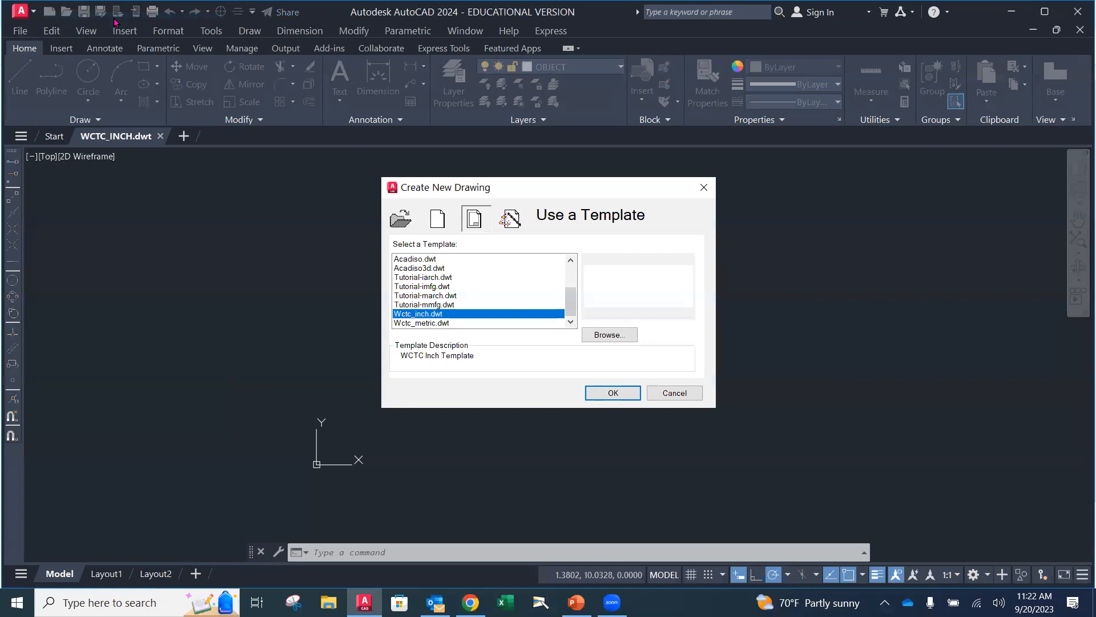
left_click(412, 322)
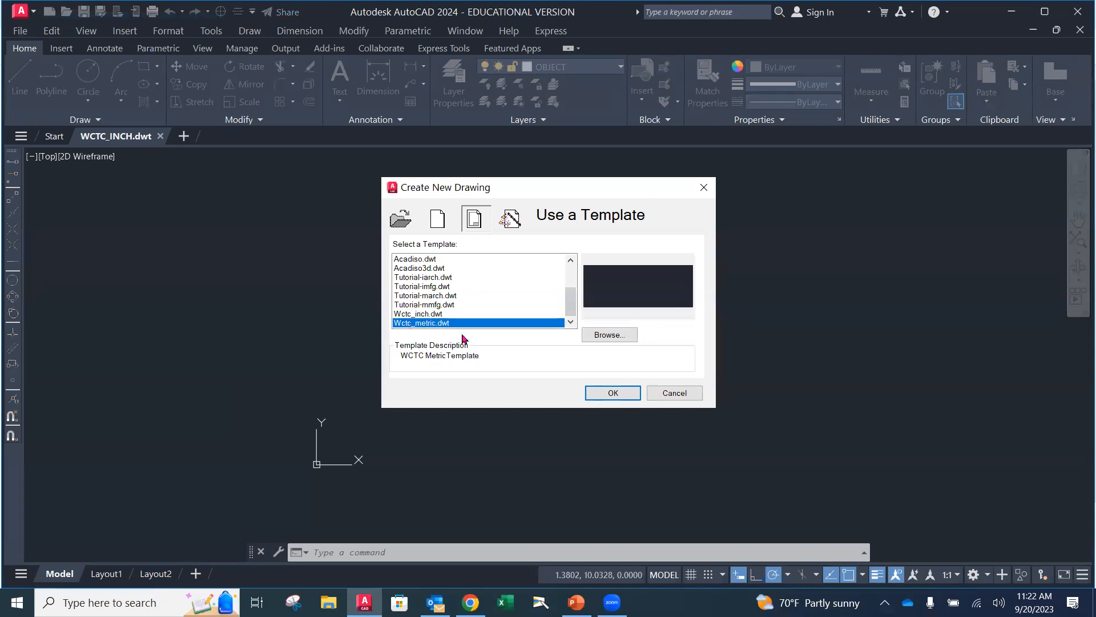
left_click(627, 393)
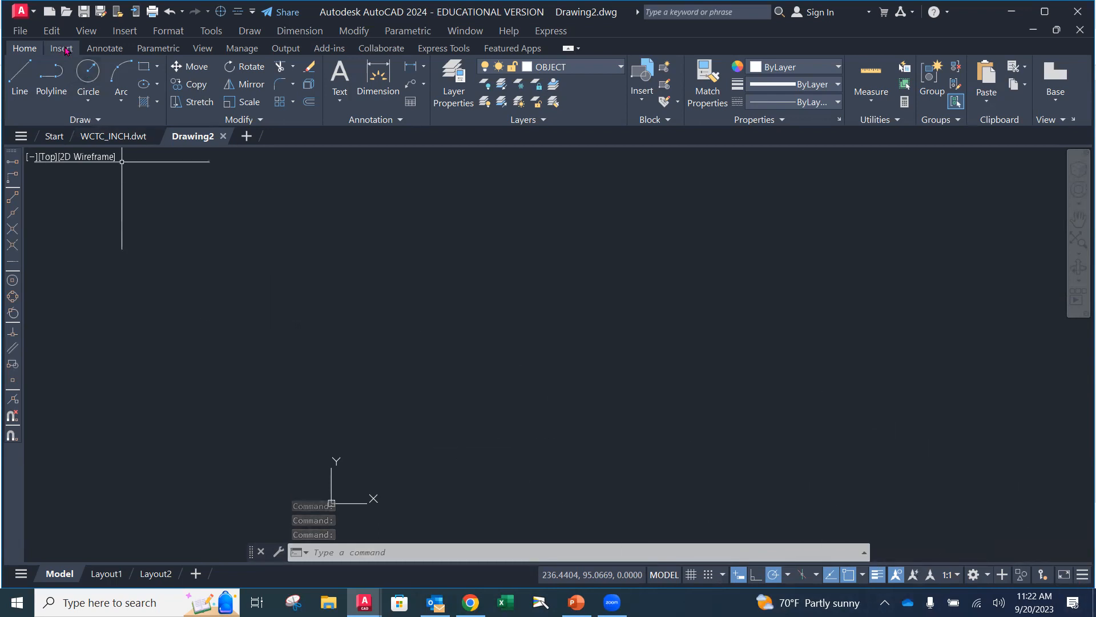
left_click(615, 70)
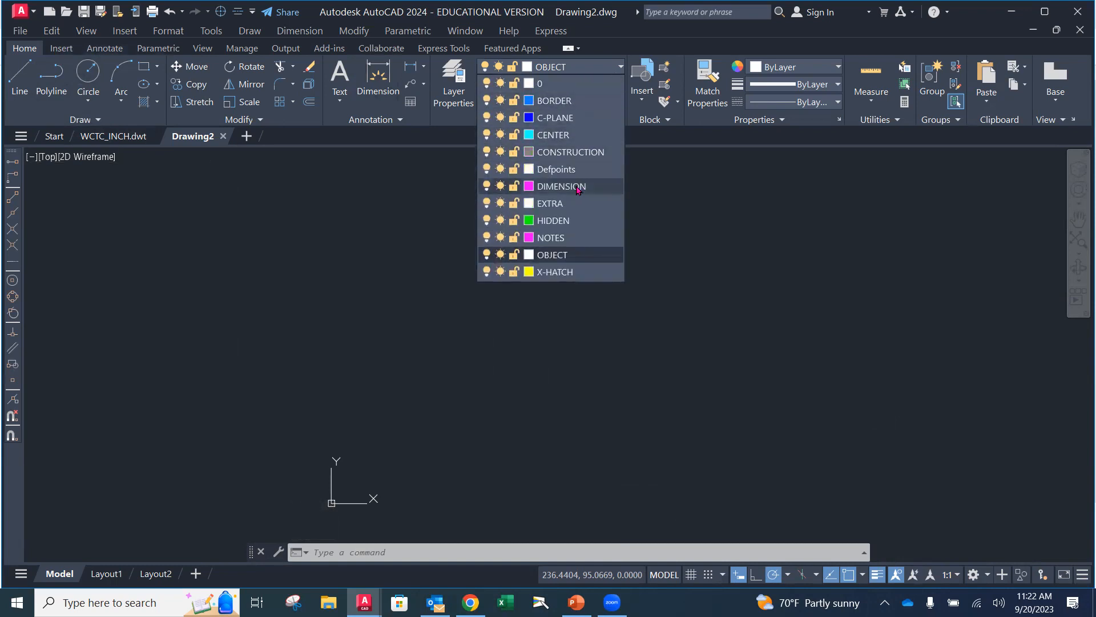
left_click(579, 188)
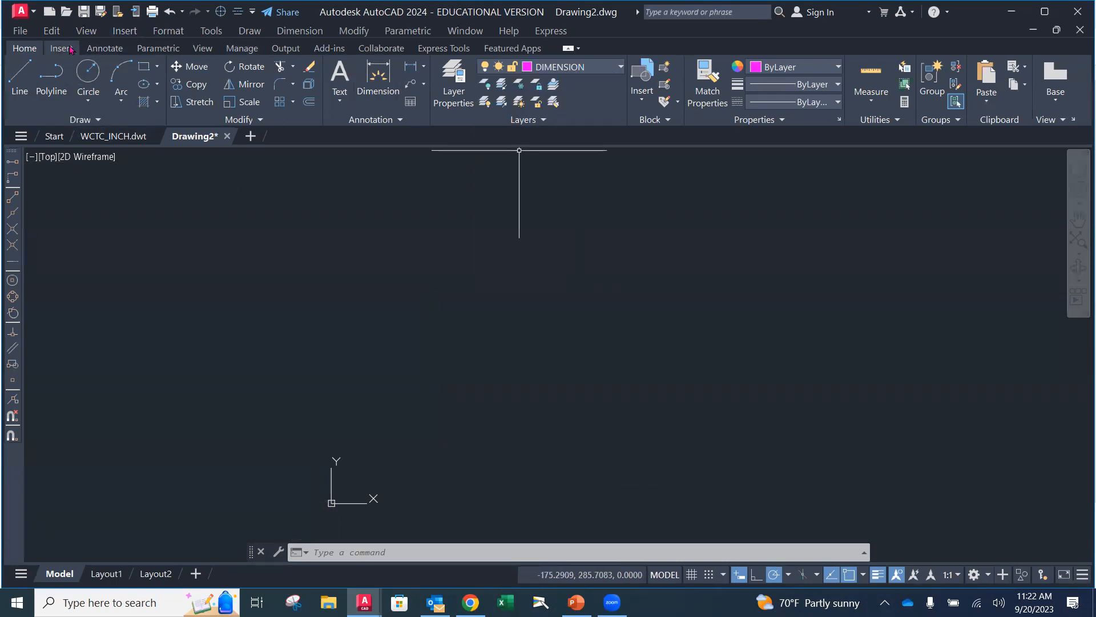
Create a new dimension style named 0PL_mm based on Standard for all dimensions and open its settings
left_click(105, 48)
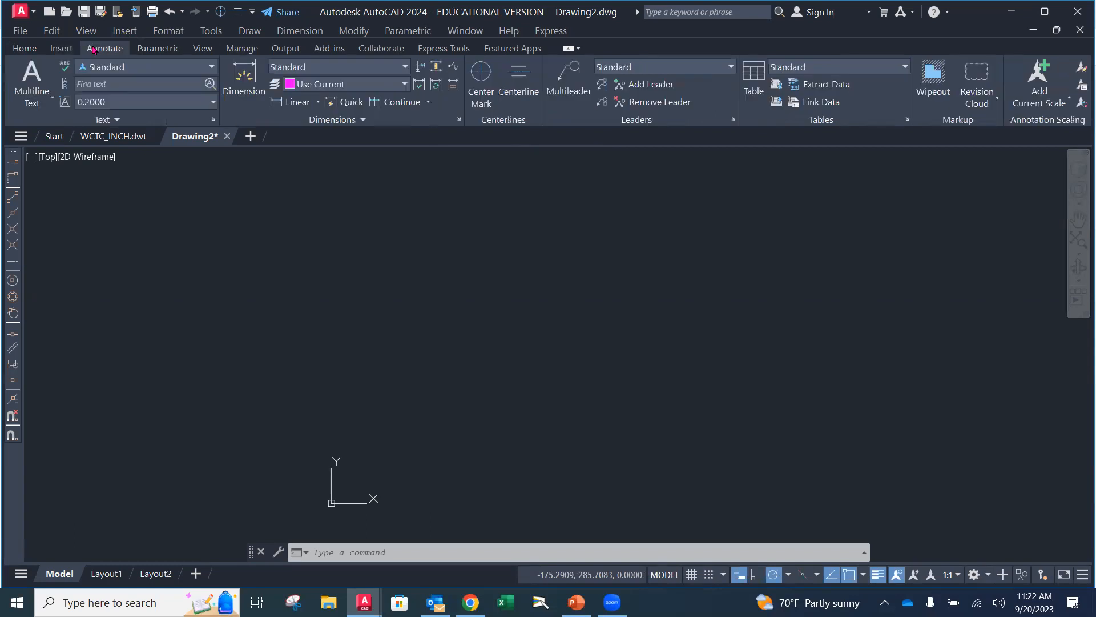
left_click(458, 120)
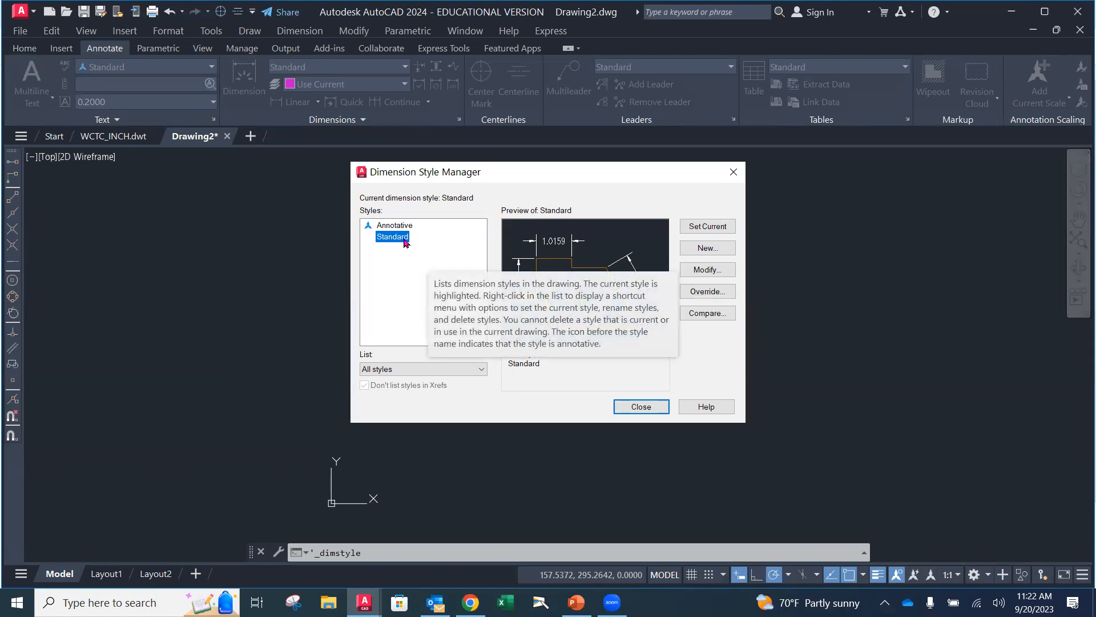
left_click(706, 249)
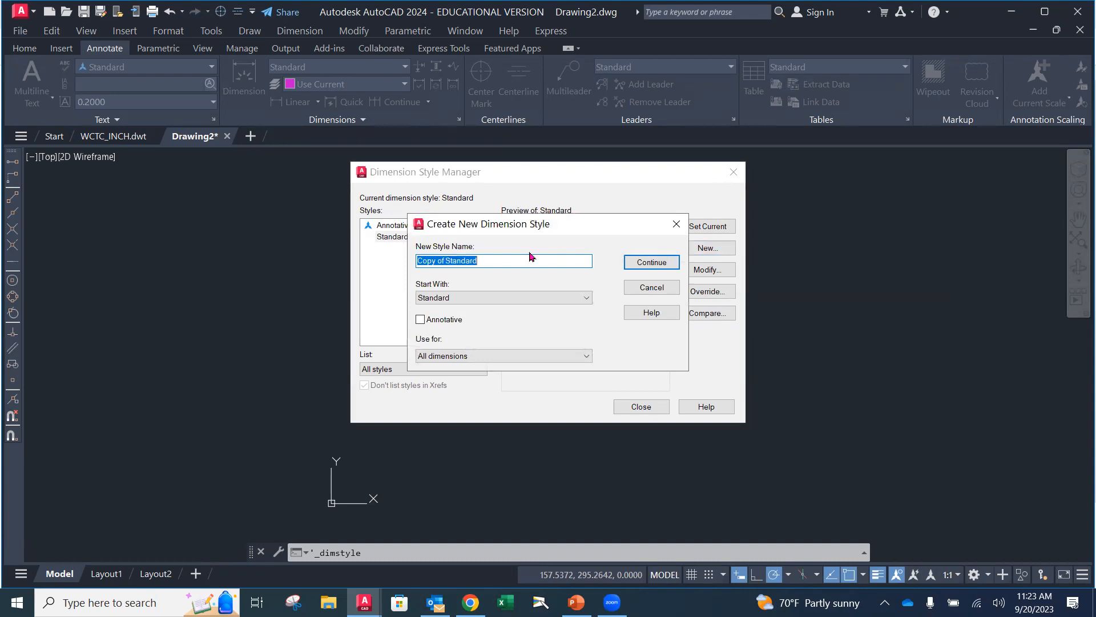
type("0PL_mm")
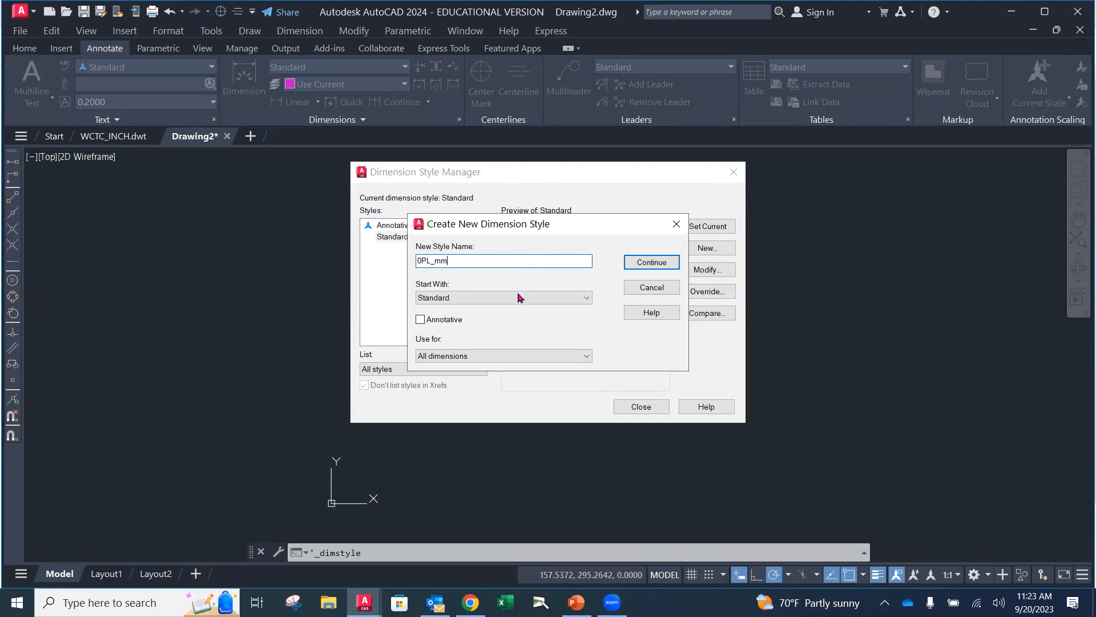
left_click(644, 264)
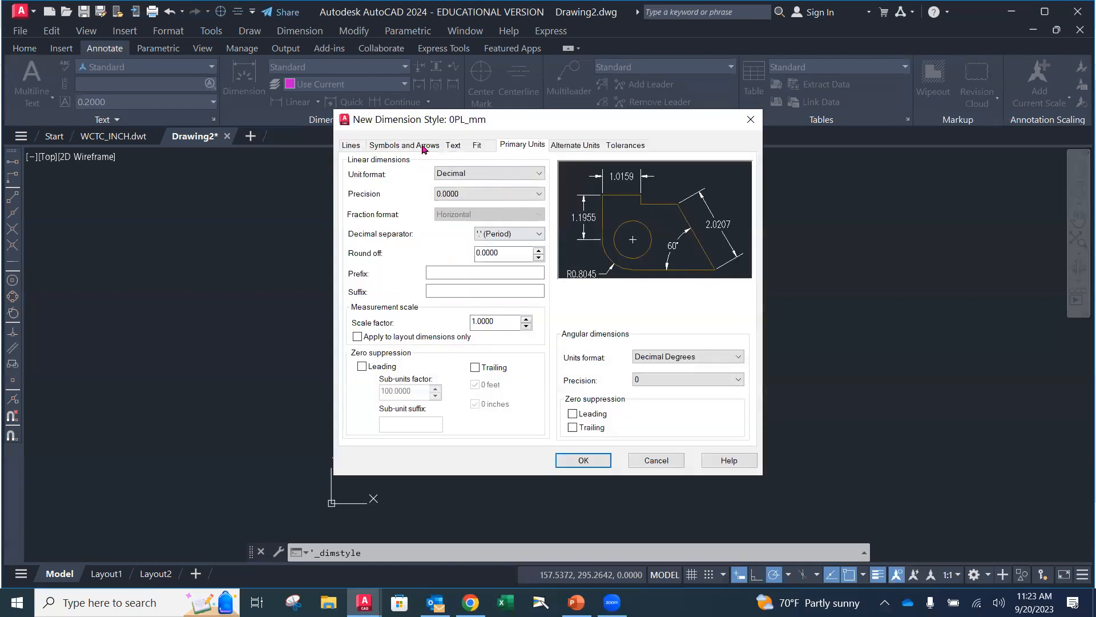
Set the color, linetype and lineweight of the 0PL_mm style's dimension lines to ByLayer
left_click(354, 144)
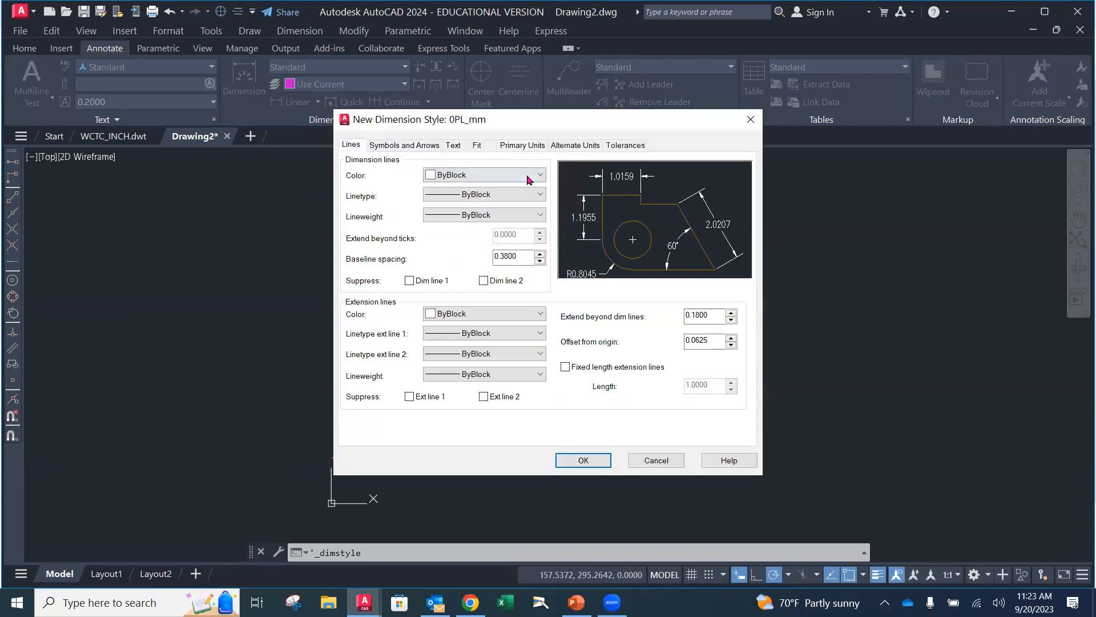
left_click(485, 175)
left_click(514, 189)
left_click(503, 194)
left_click(491, 205)
left_click(494, 215)
left_click(491, 229)
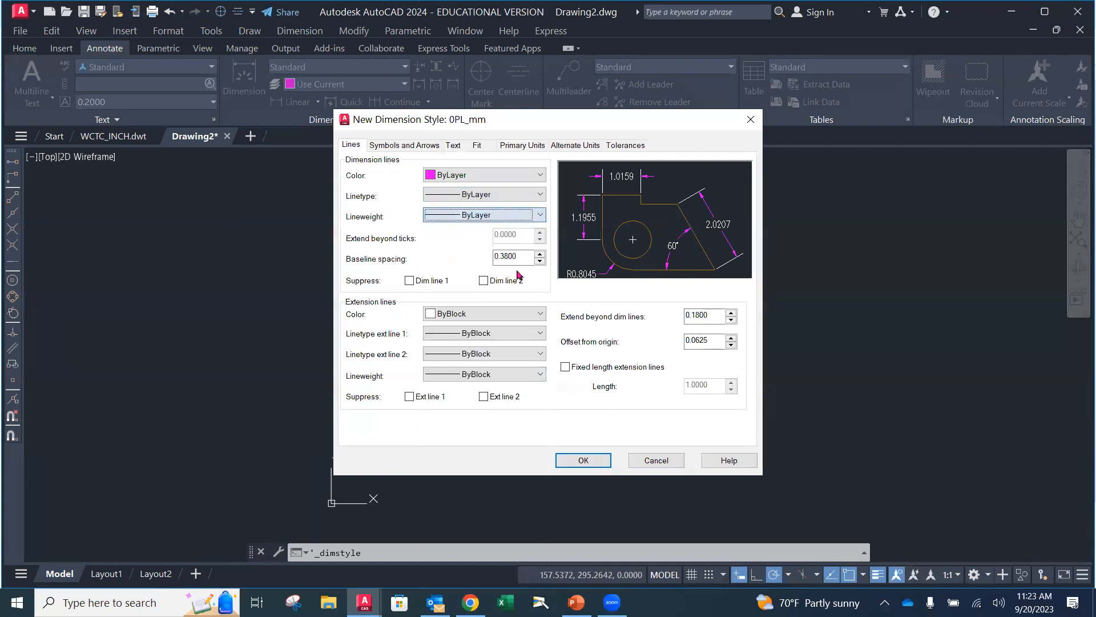
Set the extension lines' color, both extension linetypes and the lineweight to ByLayer in the 0PL_mm style
left_click(487, 314)
left_click(474, 330)
left_click(480, 334)
left_click(477, 347)
left_click(478, 354)
left_click(479, 368)
left_click(484, 375)
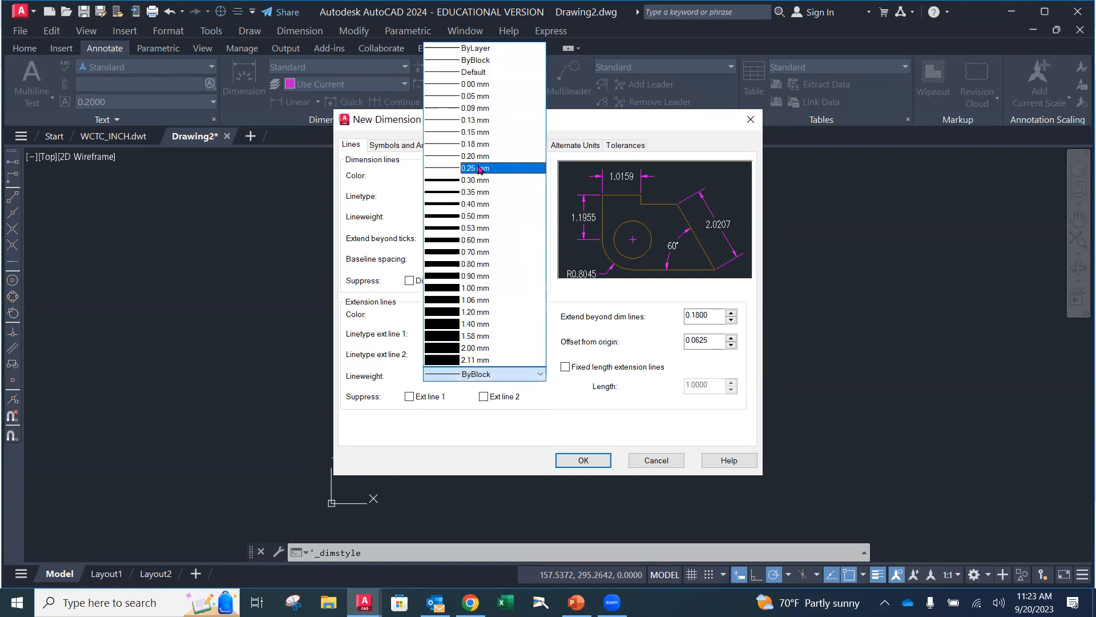
left_click(478, 47)
Set the distance that extension lines extend beyond the dimension lines to 3.175
left_click(708, 314)
left_click_drag(713, 315, 679, 316)
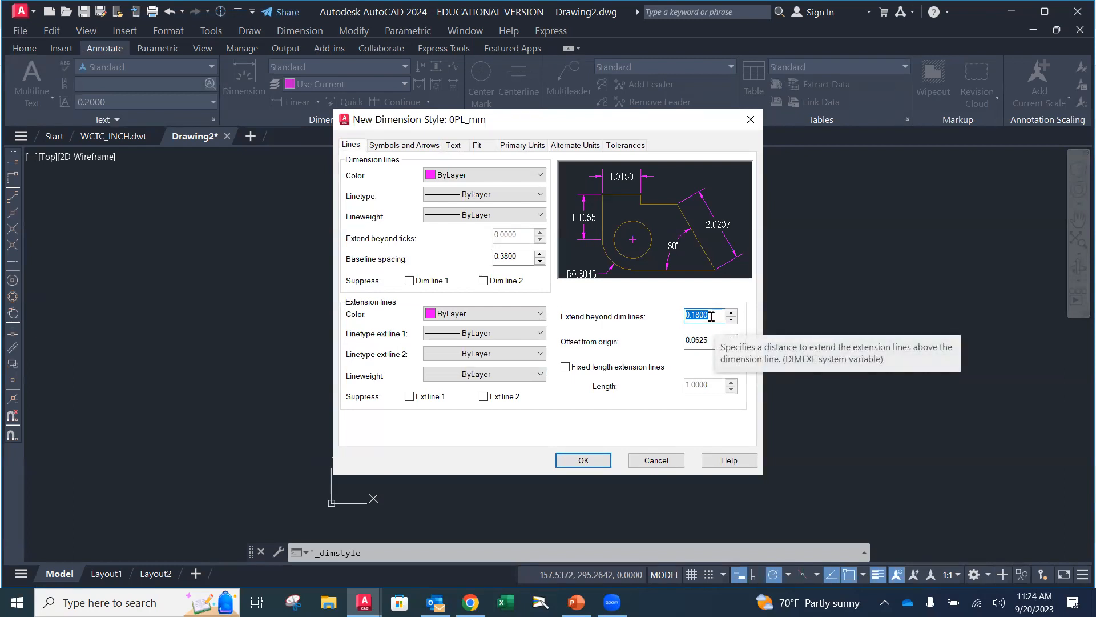
type("3.175")
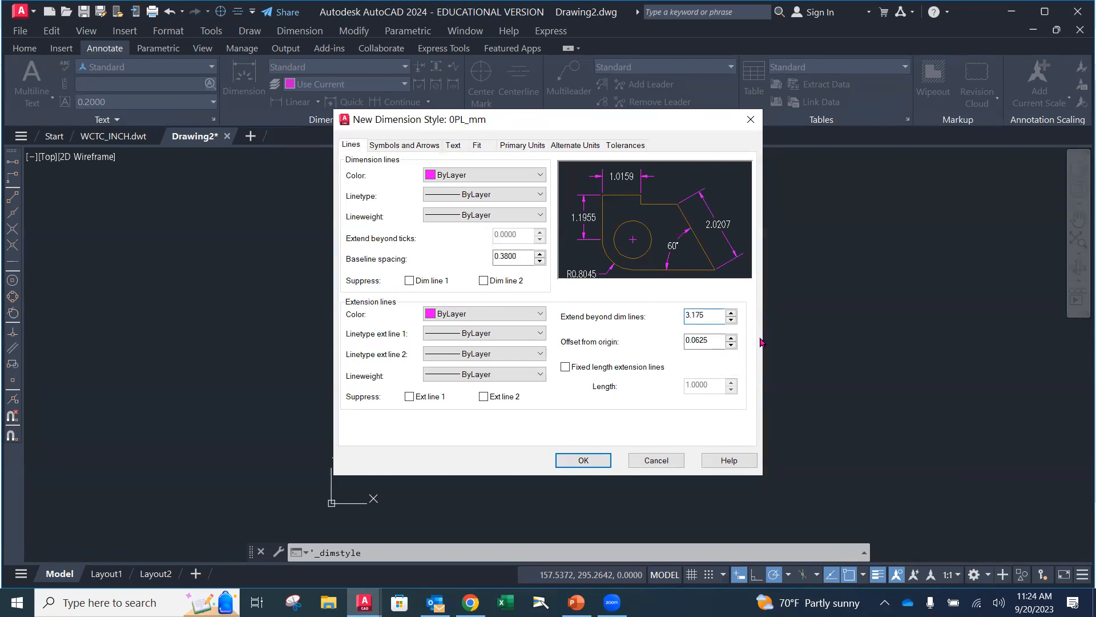
key("Tab")
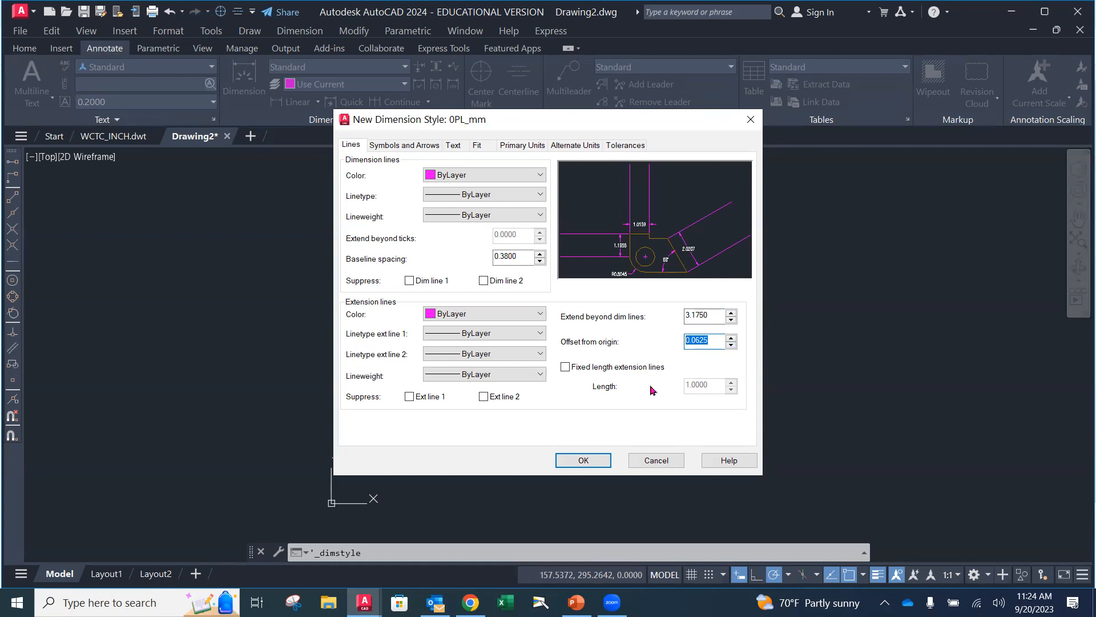
Set the extension lines' offset from origin to 1.5875 in the 0PL_mm style
type("1.5875")
Set the 0PL_mm style's arrow size to 3.175 and its center marks to None
left_click(403, 145)
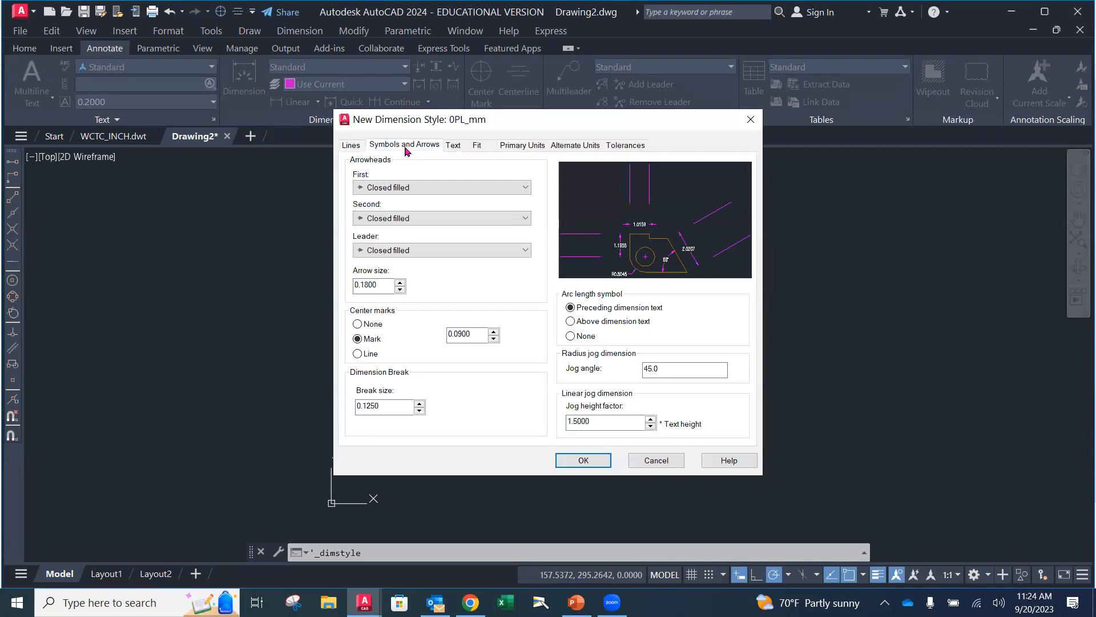
left_click_drag(393, 285, 328, 285)
type("3.175")
left_click(358, 324)
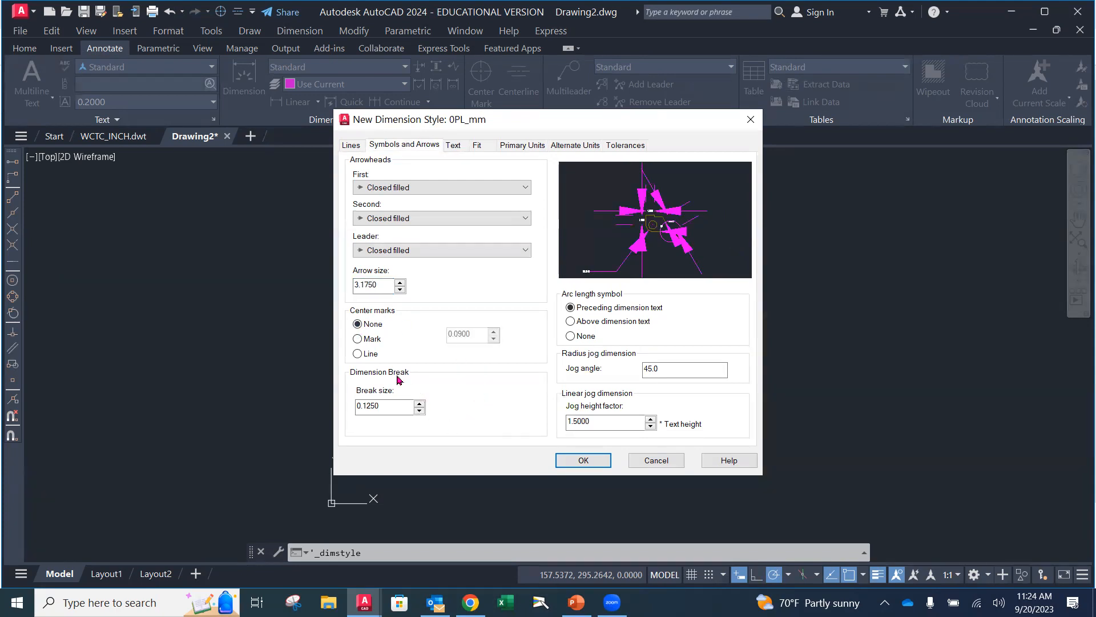
Set the dimension text color of the 0PL_mm style to ByLayer
left_click(453, 146)
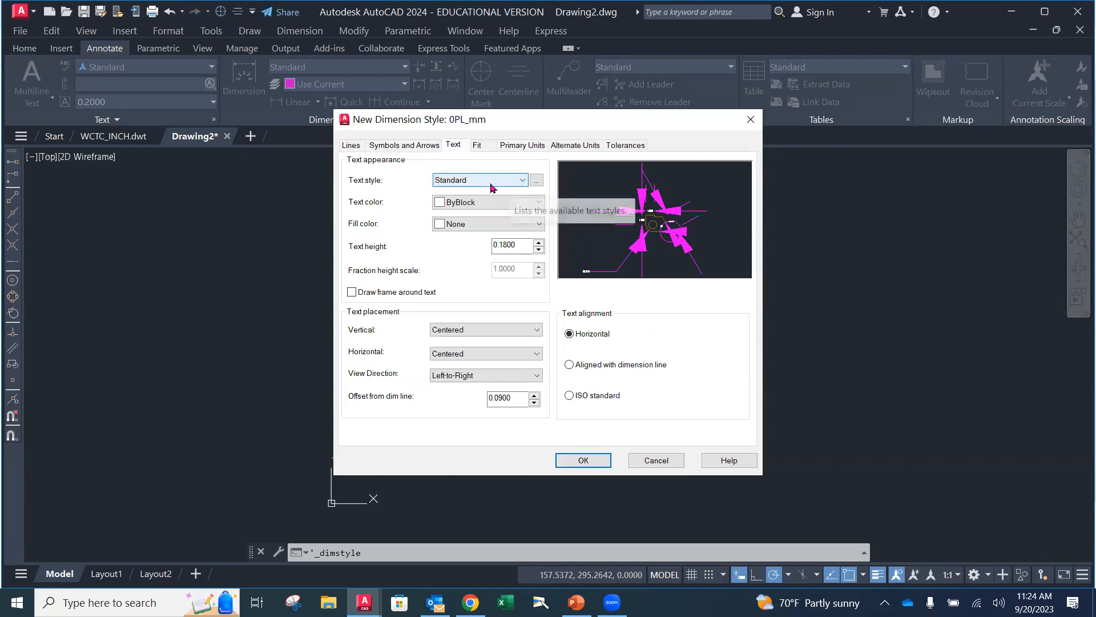
left_click(502, 202)
left_click(484, 222)
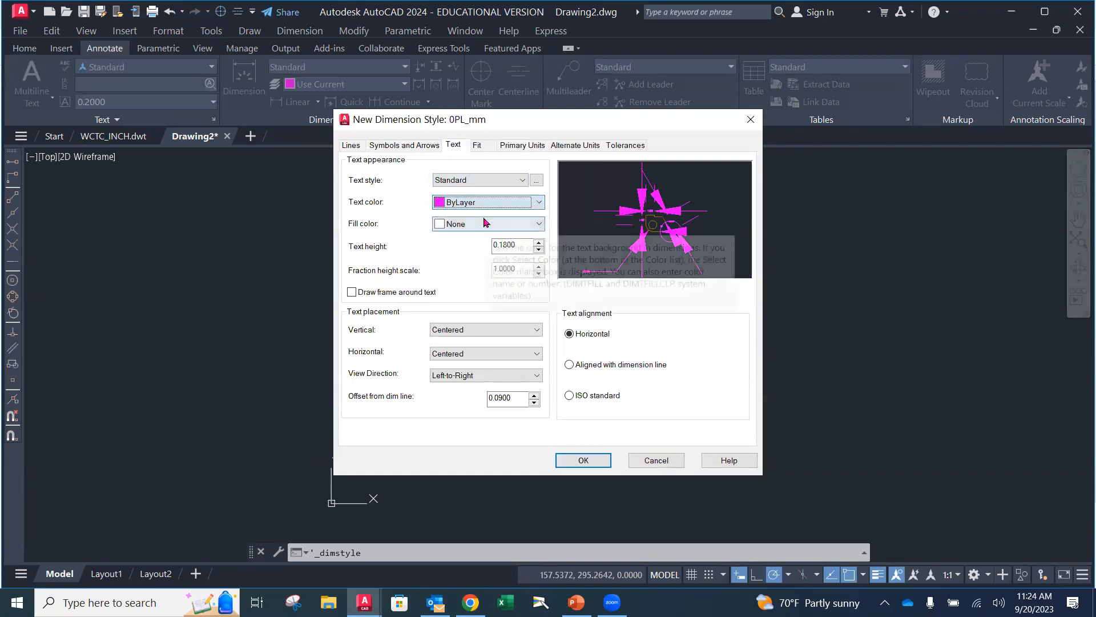
Set the 0PL_mm dimension text height to 3.175 and its offset from the dimension line to 2.286
left_click_drag(520, 246, 467, 249)
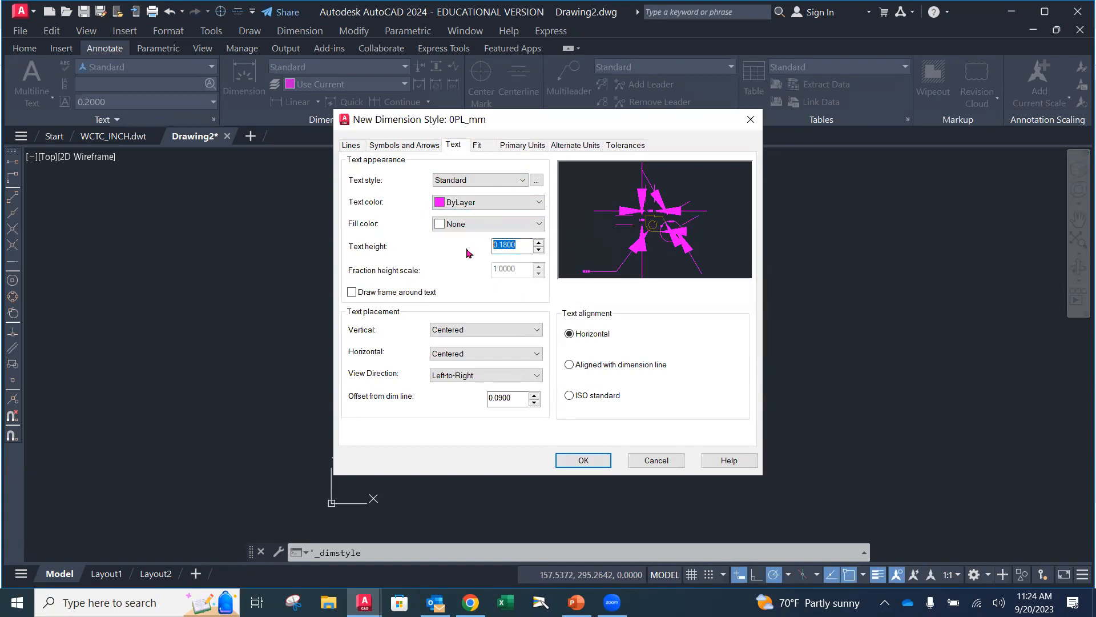
type("3.175")
double_click(497, 397)
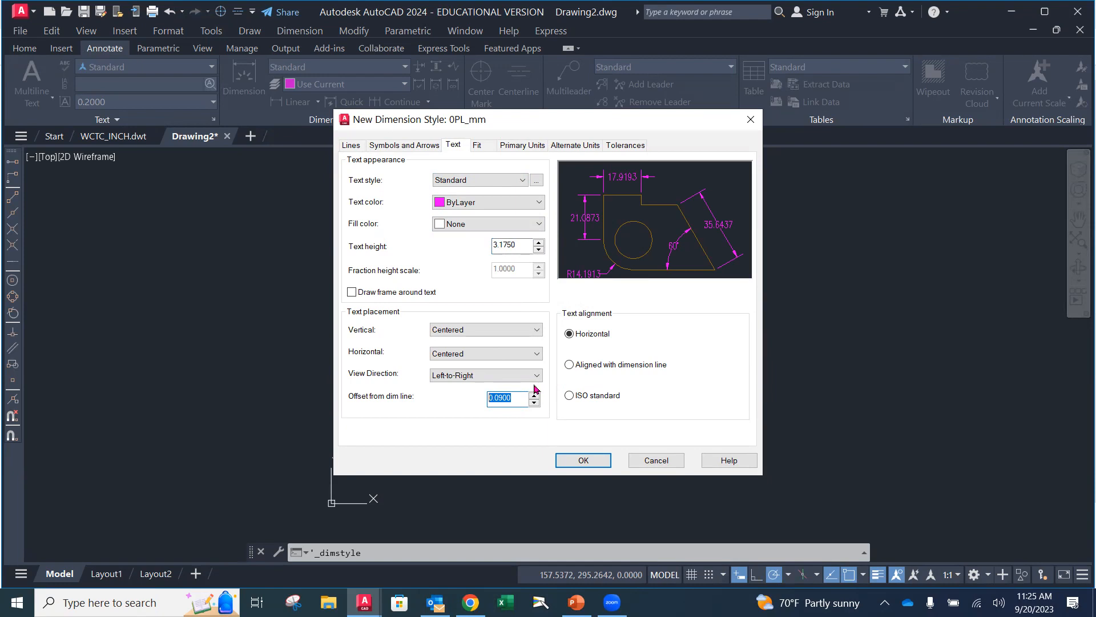
type("2.286")
Set the linear dimension precision of the 0PL_mm style to 0 and save the style
left_click(483, 148)
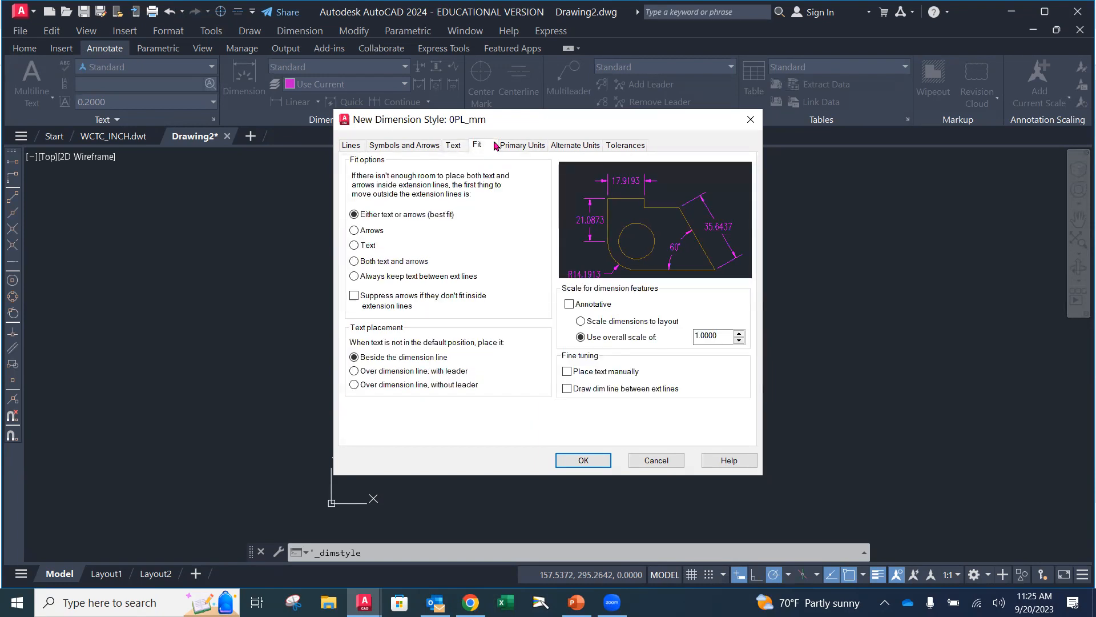
left_click(516, 148)
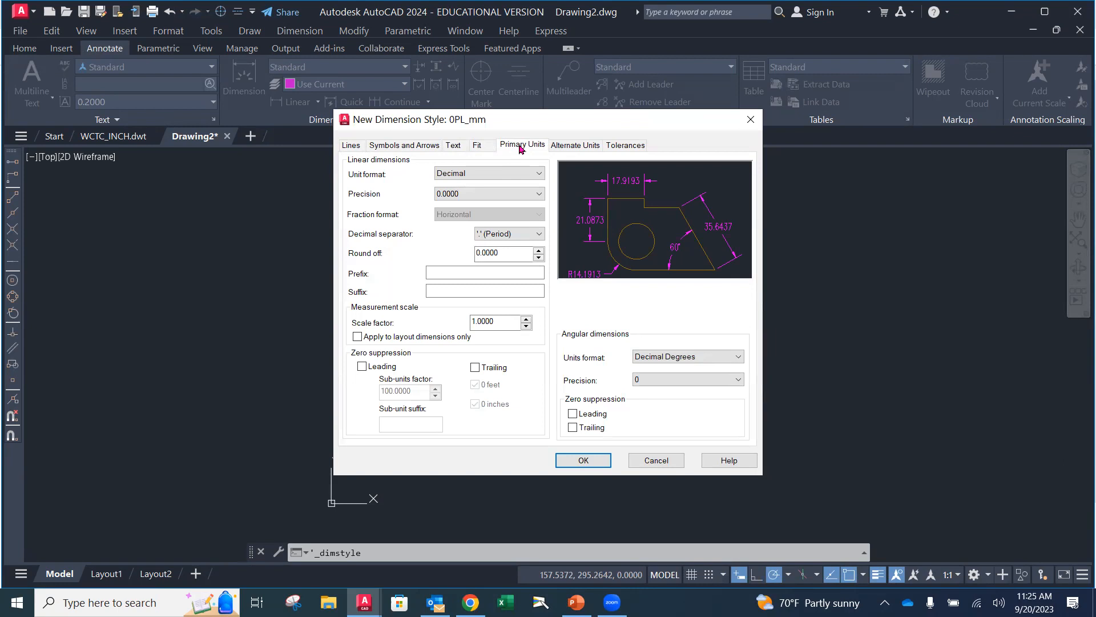
left_click(535, 194)
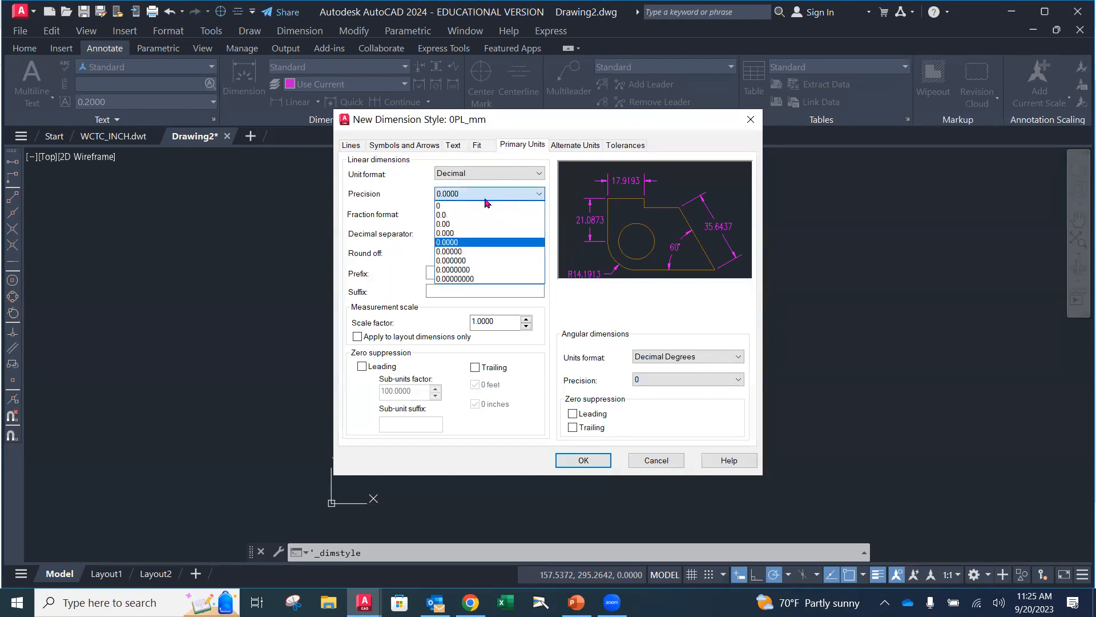
left_click(448, 206)
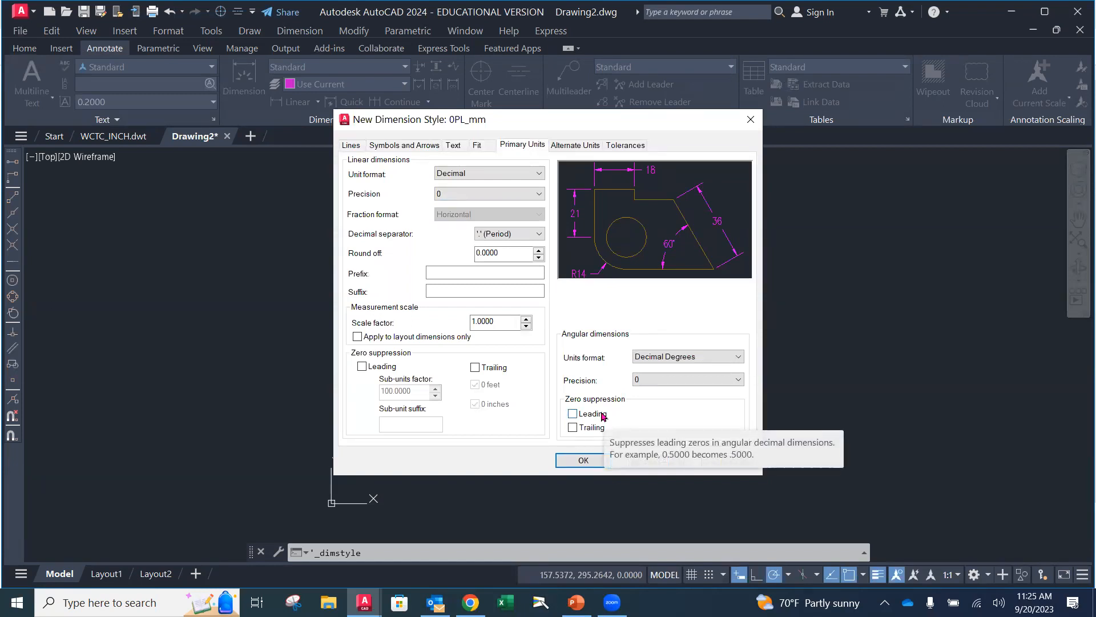
left_click(356, 148)
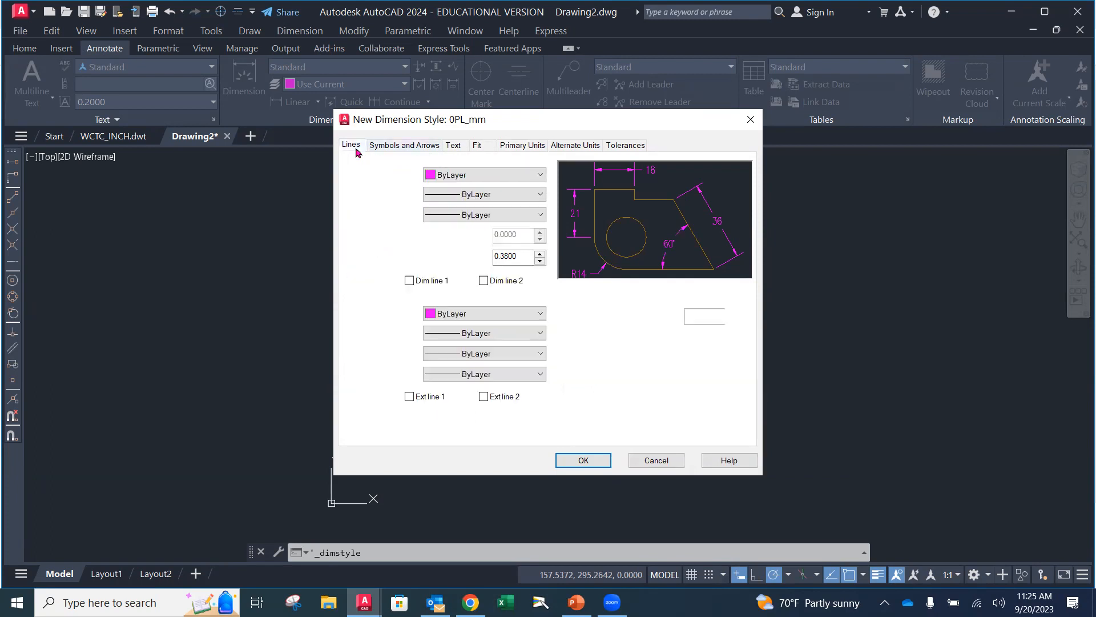
left_click(585, 461)
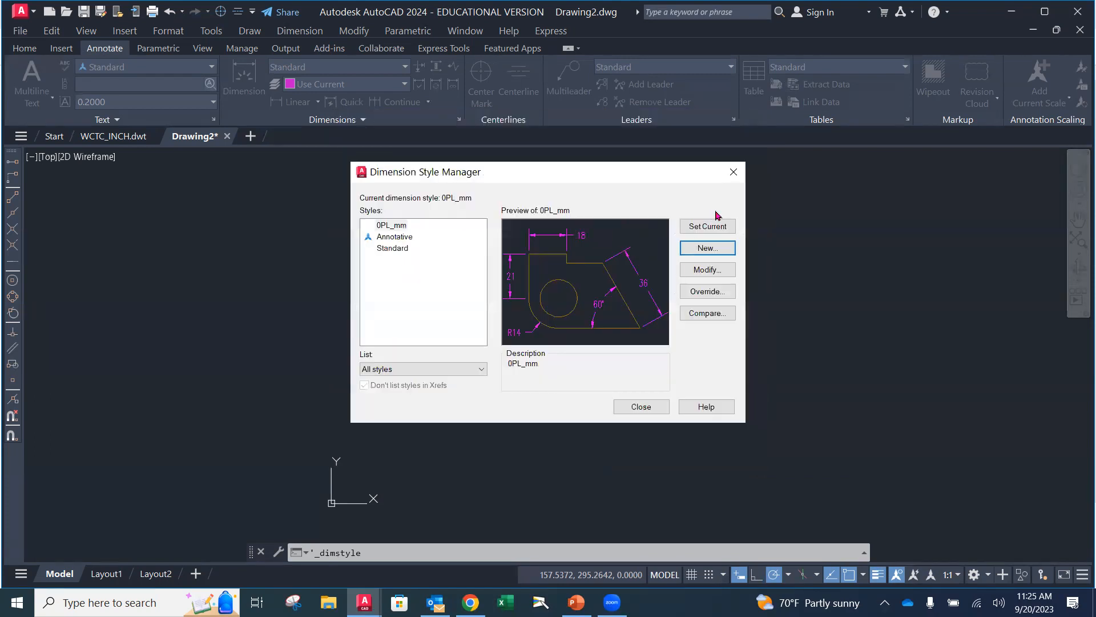
Make 0PL_mm the current dimension style and create a new style named 1PL_mm based on it for all dimensions
left_click(711, 228)
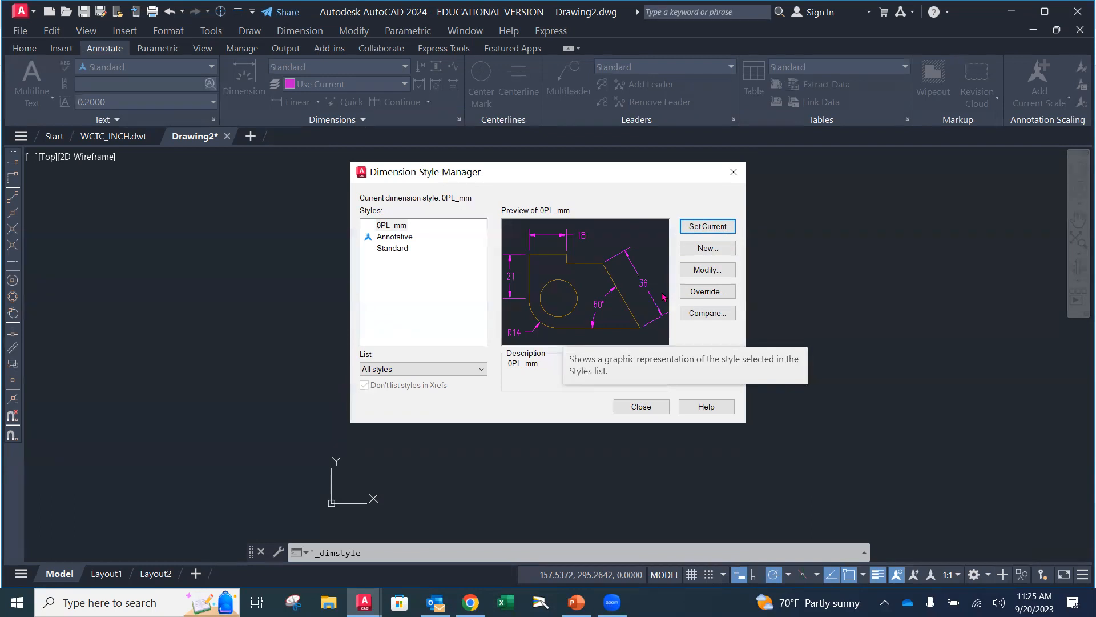
left_click(393, 225)
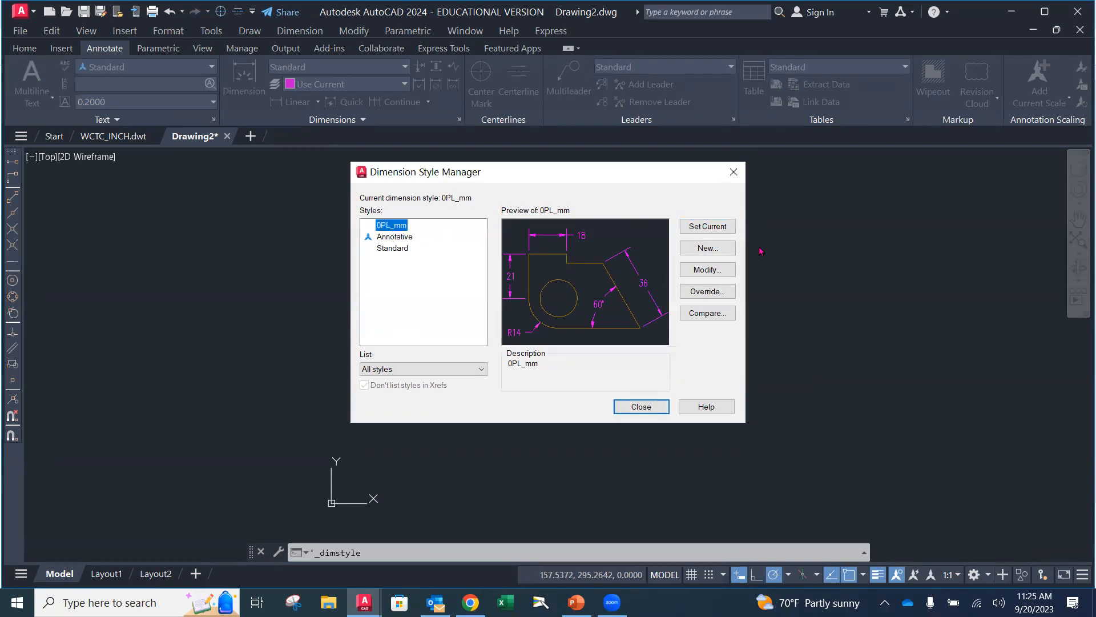
left_click(720, 248)
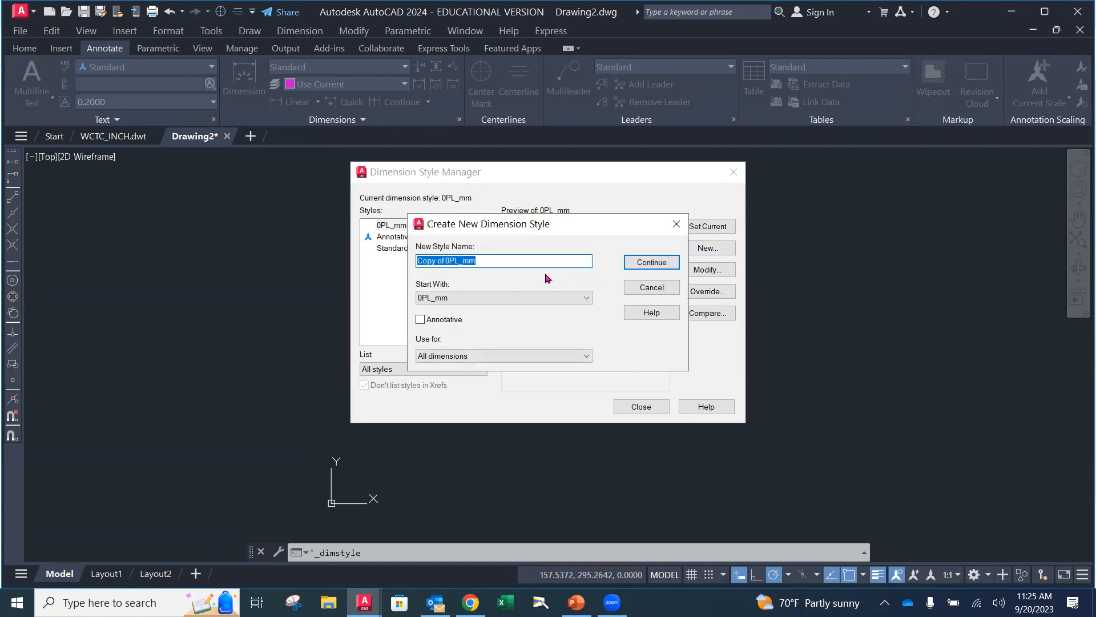
type("1")
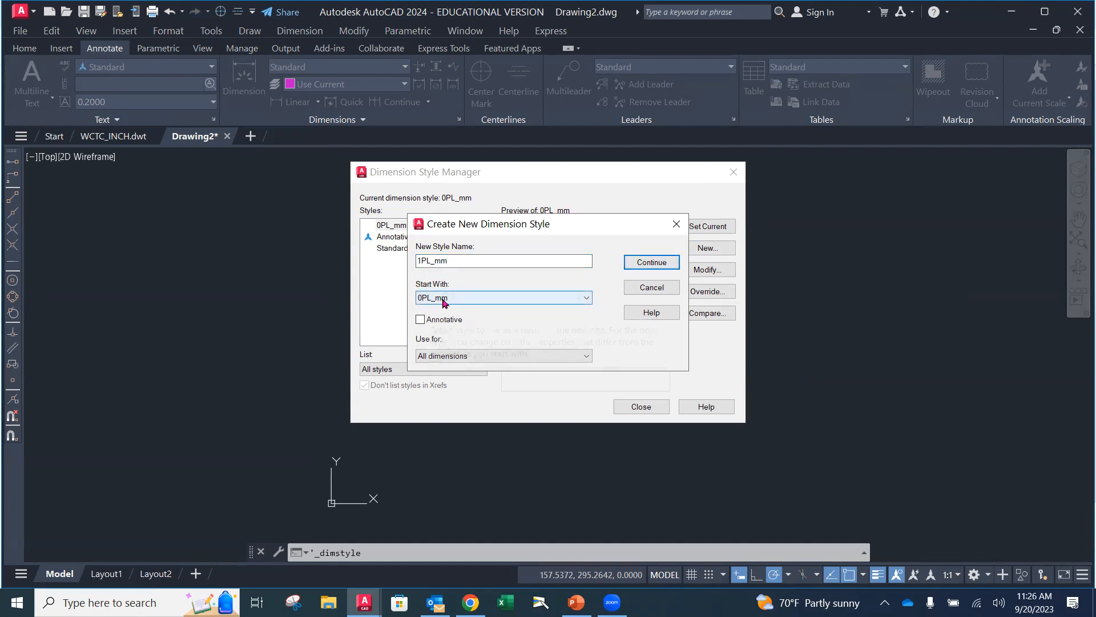
left_click(659, 267)
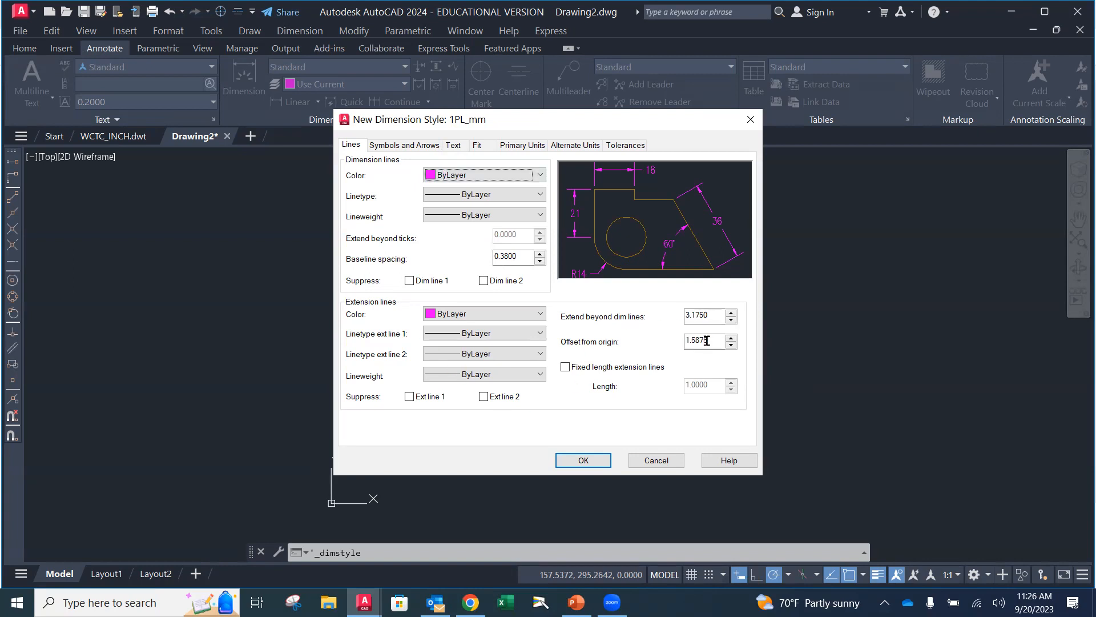
Review the settings inherited by the 1PL_mm style, set its linear precision to 0.0 and save the style
left_click(403, 145)
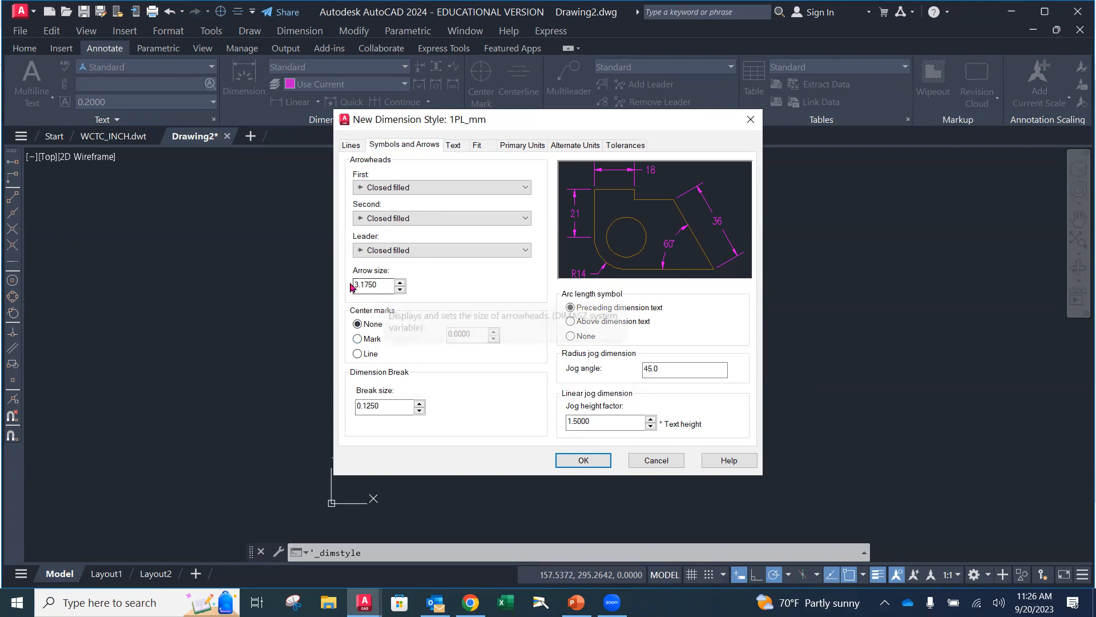
left_click(454, 146)
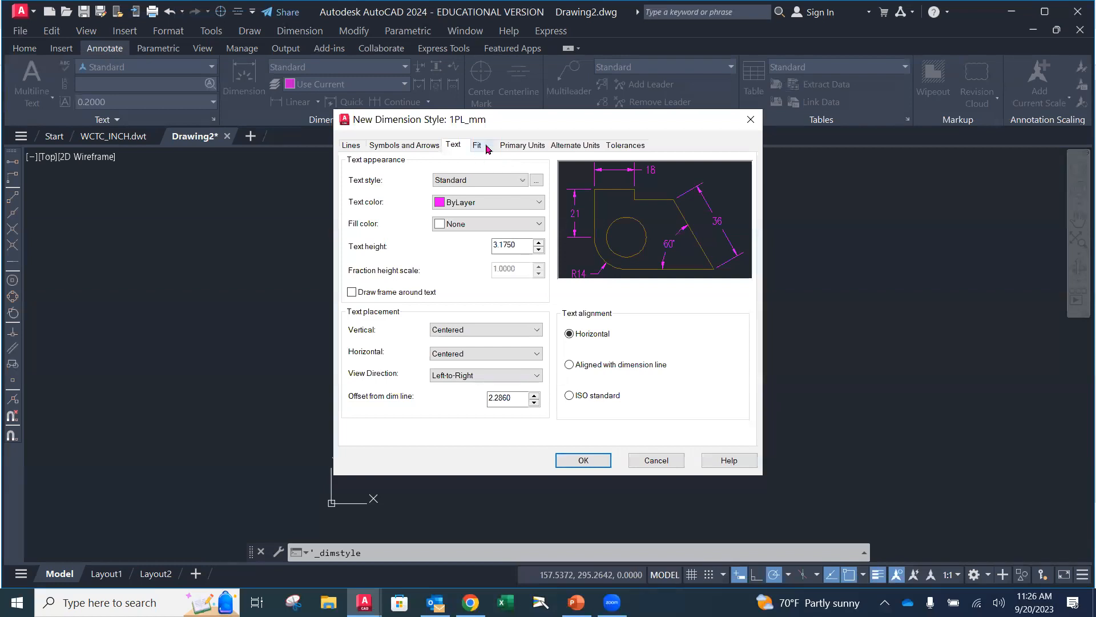
left_click(485, 146)
left_click(522, 146)
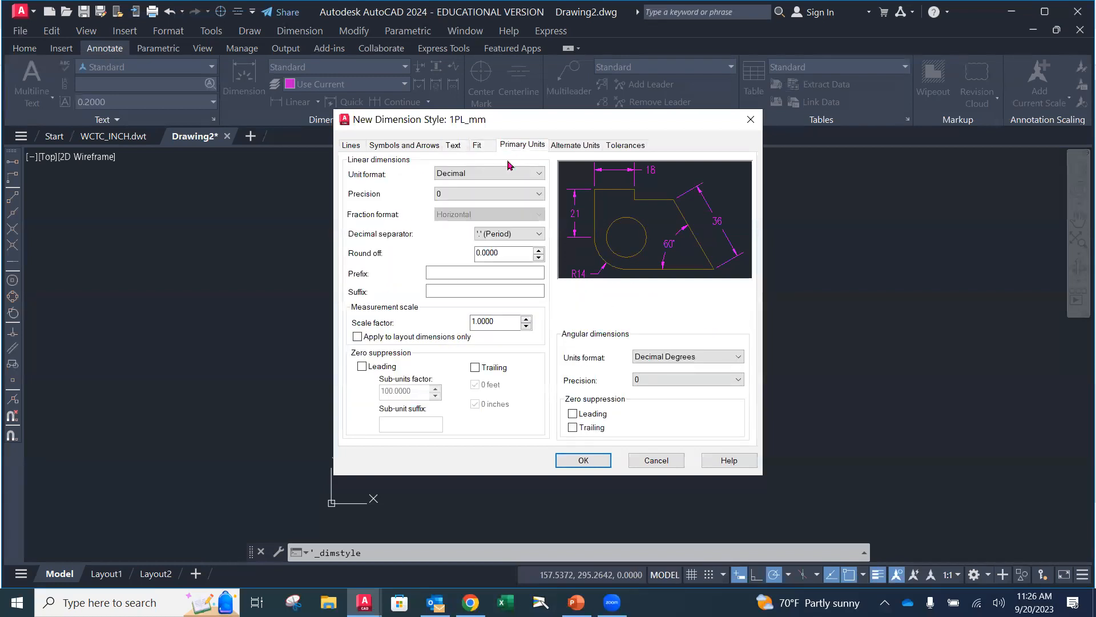
left_click(531, 194)
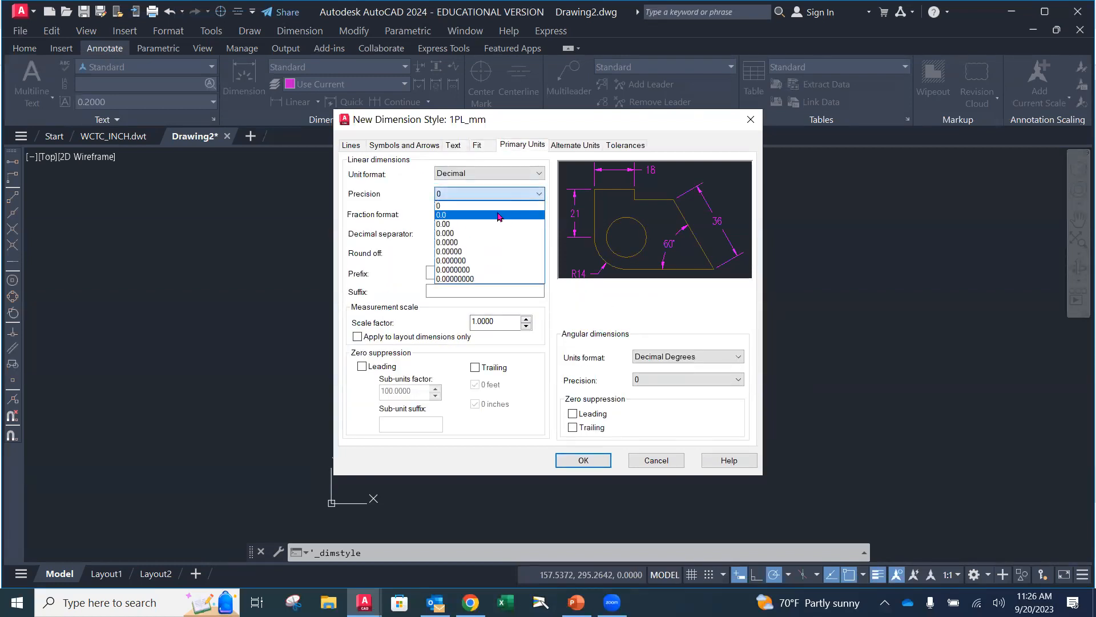
left_click(498, 215)
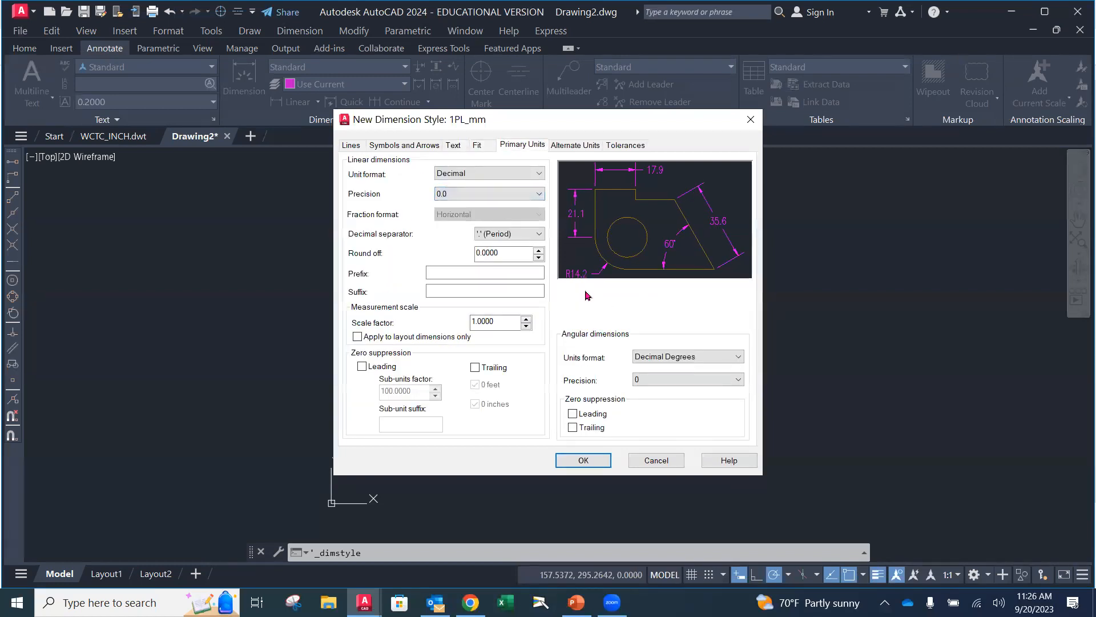
left_click(583, 460)
Make 0PL_mm the current dimension style again and close the Dimension Style Manager
left_click(396, 228)
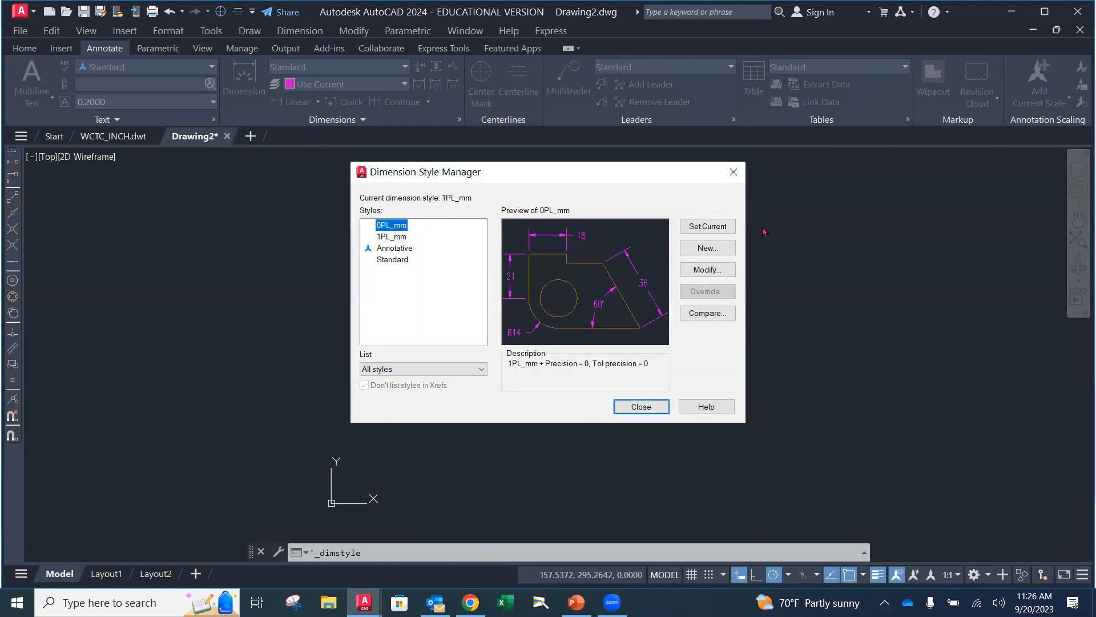
left_click(717, 228)
left_click(652, 408)
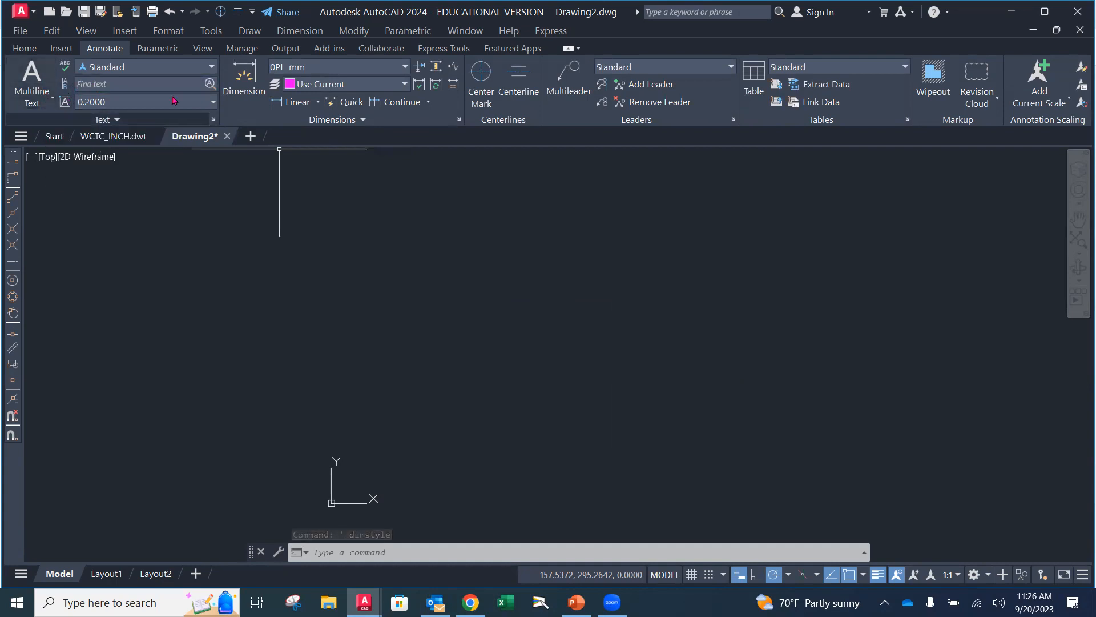
Open the text style settings and assign the romans.shx font to the Standard text style
left_click(214, 120)
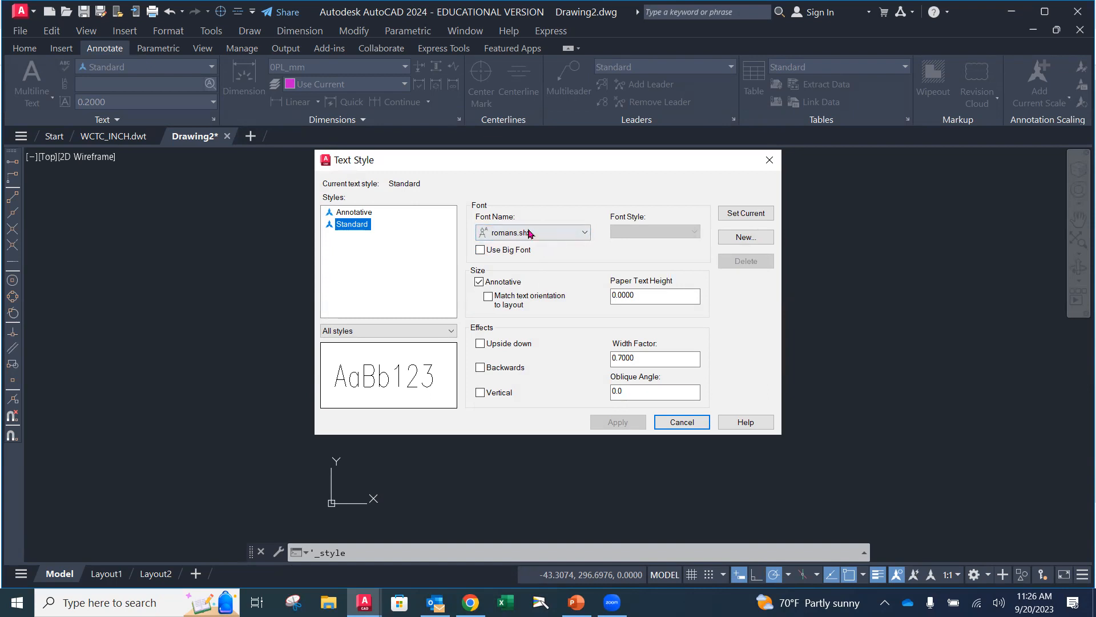
left_click(546, 235)
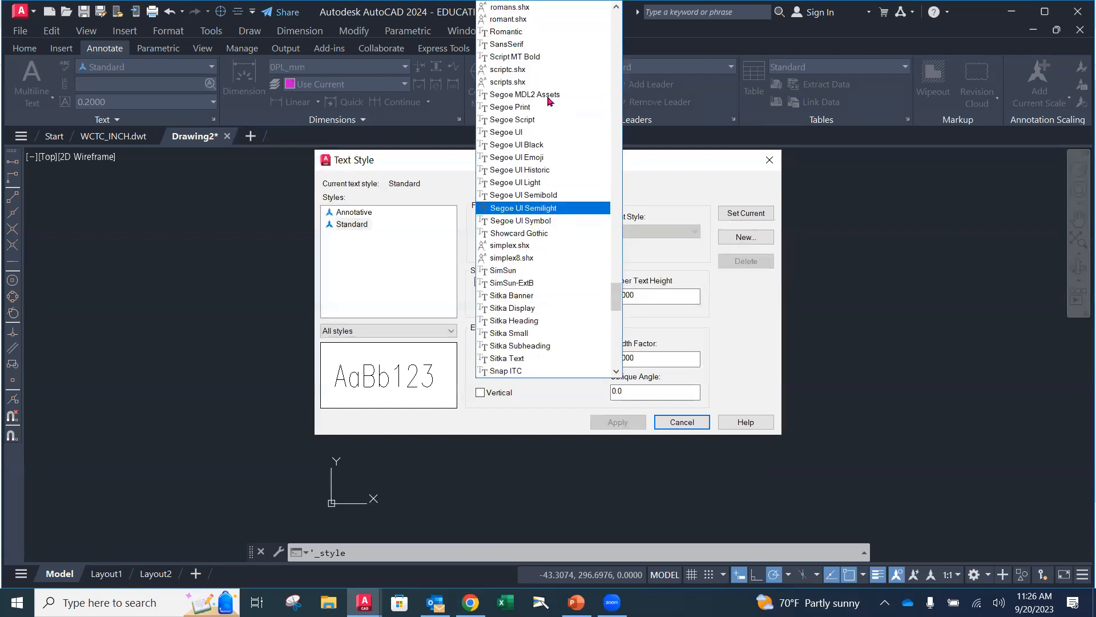
scroll(553, 199, "up", 1)
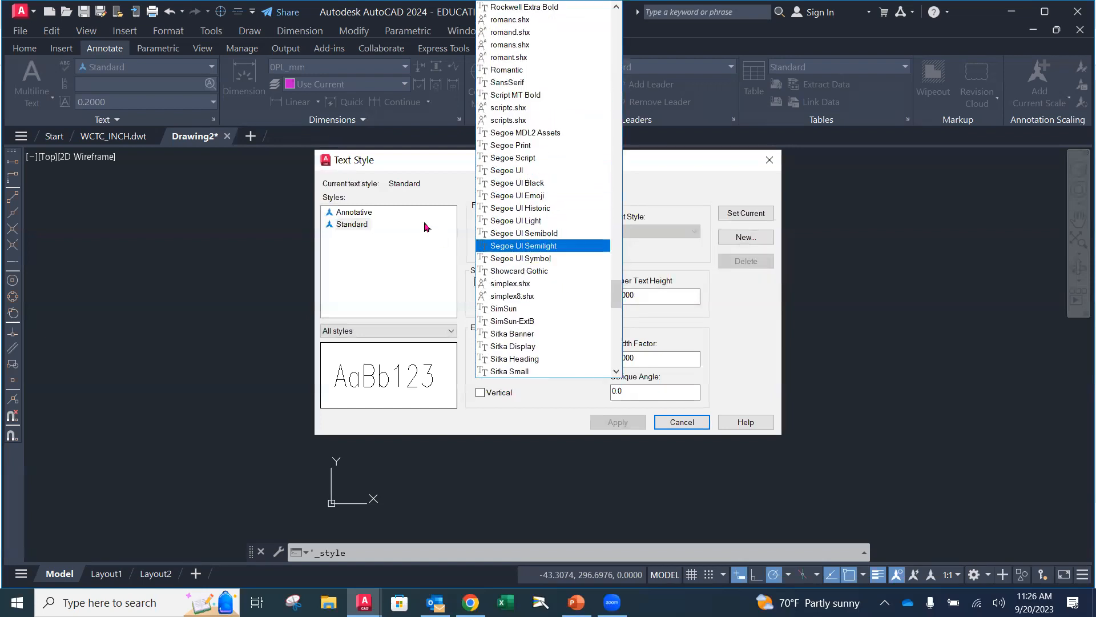
left_click(355, 225)
left_click(354, 225)
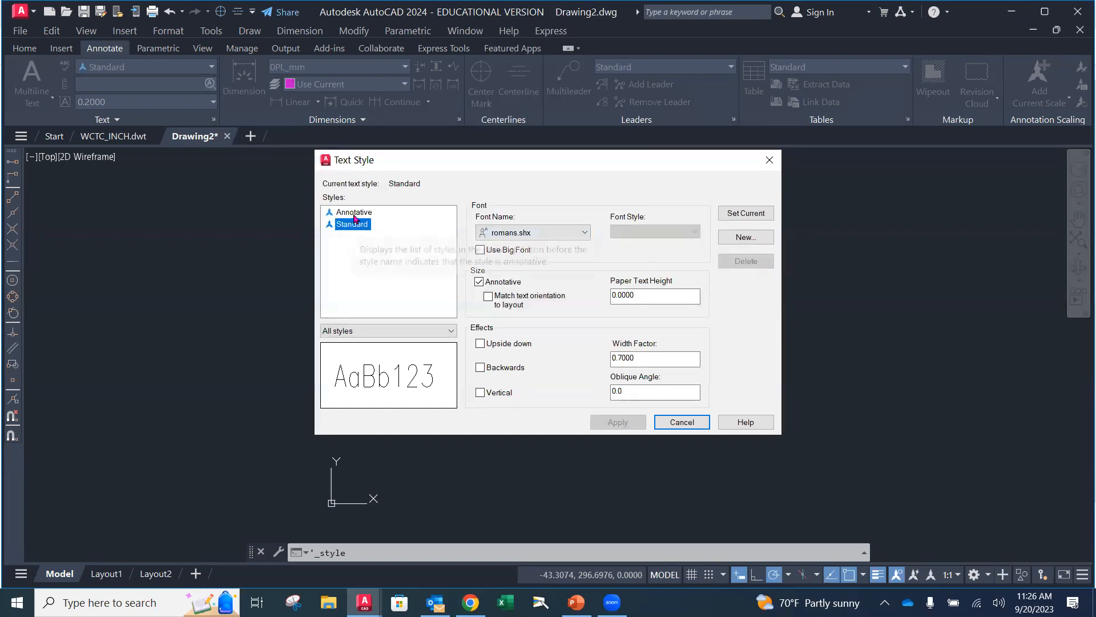
left_click(543, 236)
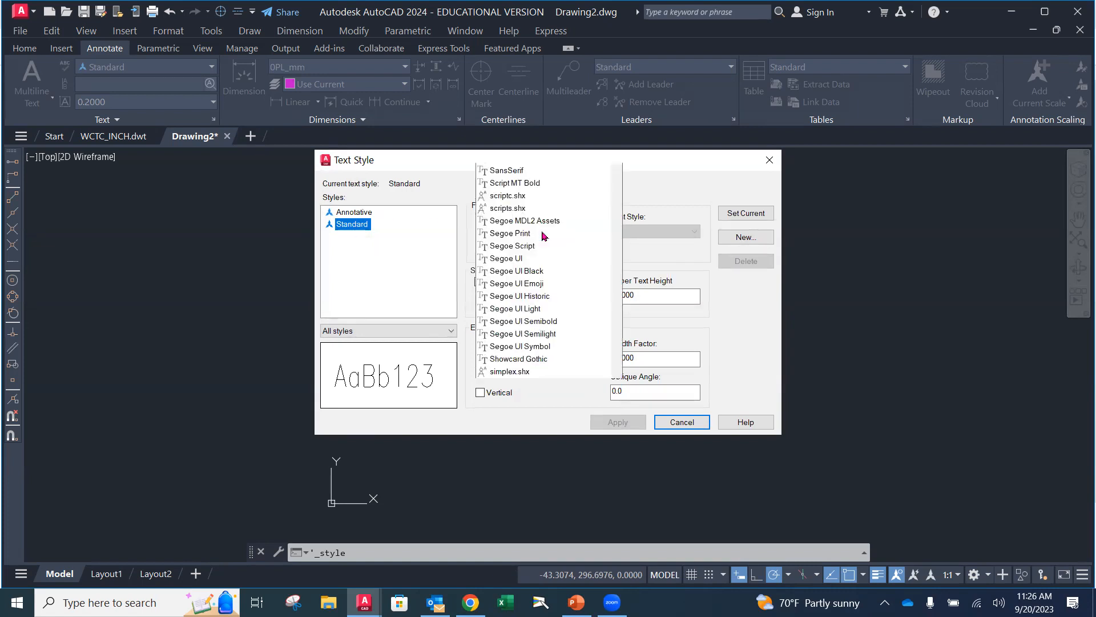
scroll(521, 150, "up", 3)
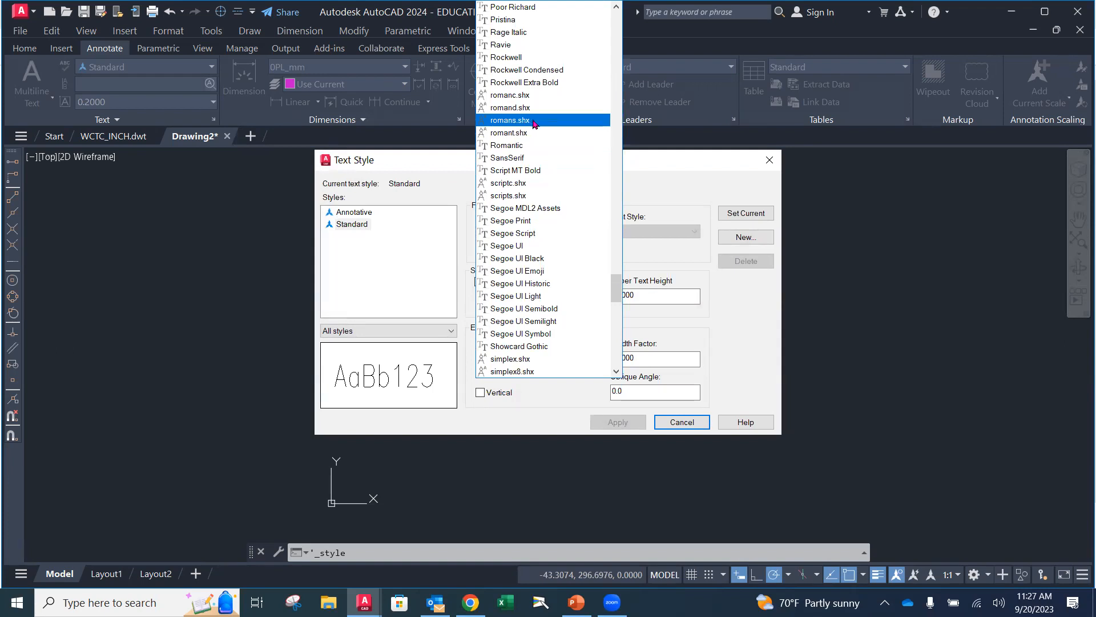
left_click(533, 121)
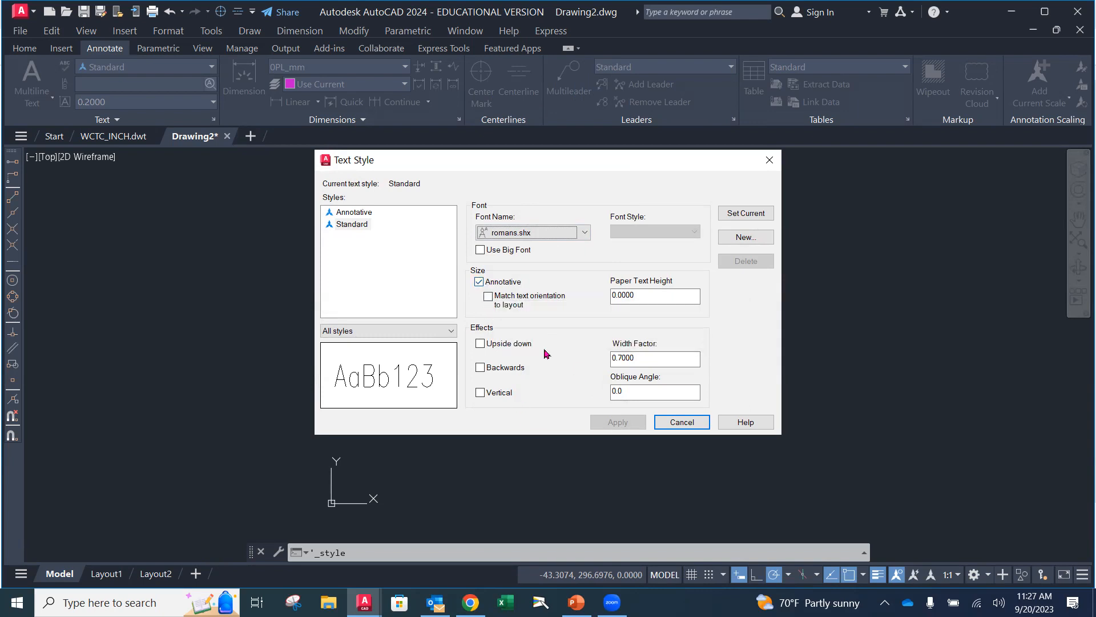
Set the Standard text style's width factor to 0.7, make the style current and close the text style settings
left_click_drag(654, 365, 598, 363)
key("BackSpace")
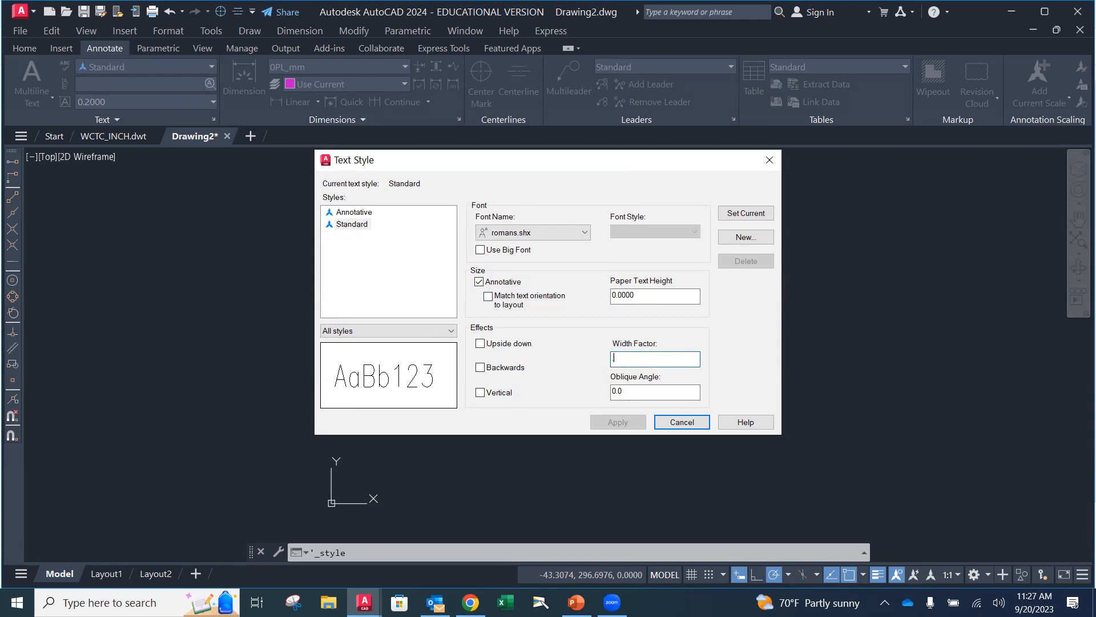
left_click(760, 215)
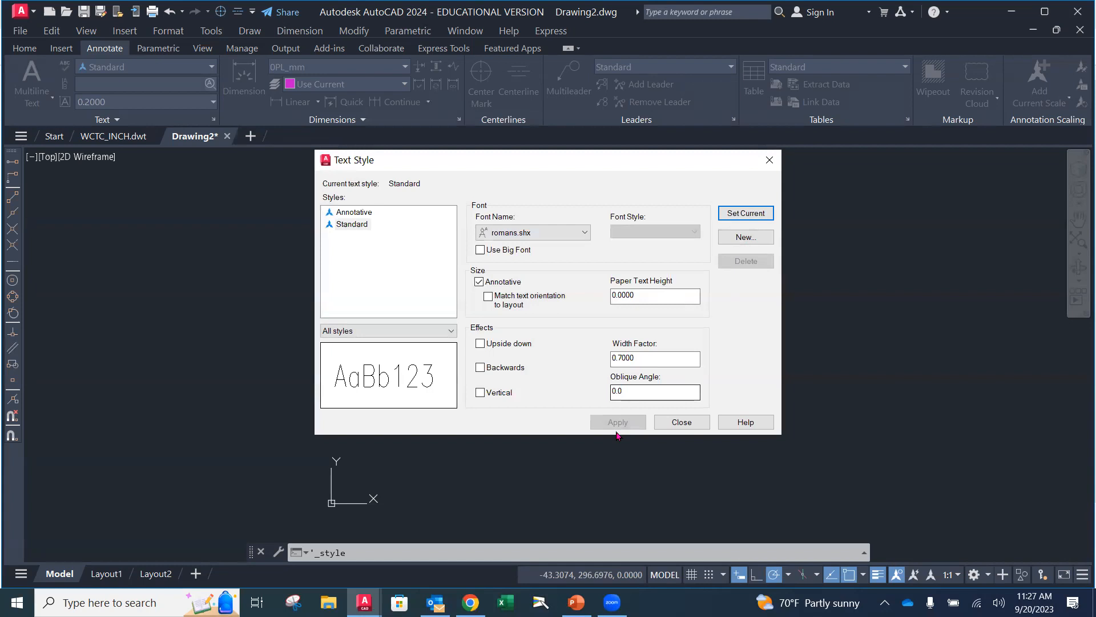
left_click(675, 424)
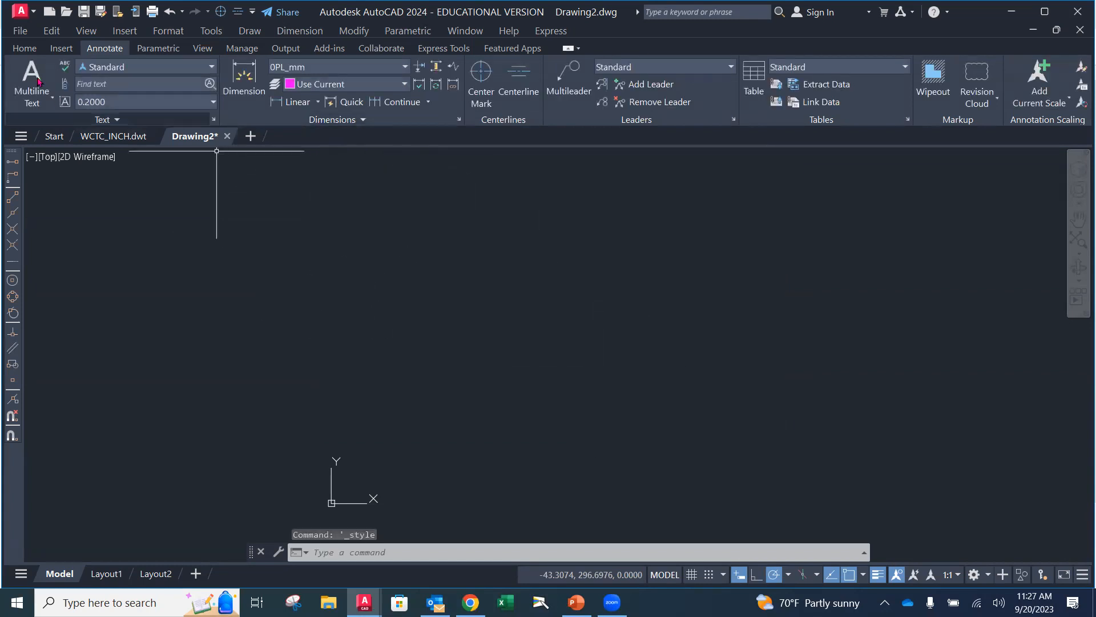
left_click(25, 48)
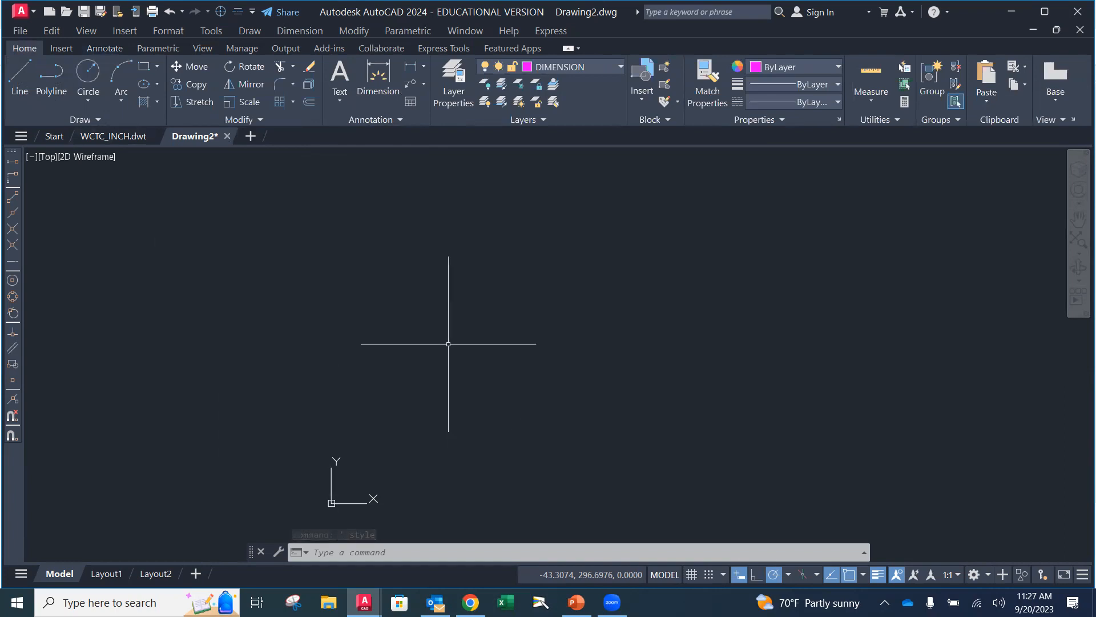
left_click(20, 30)
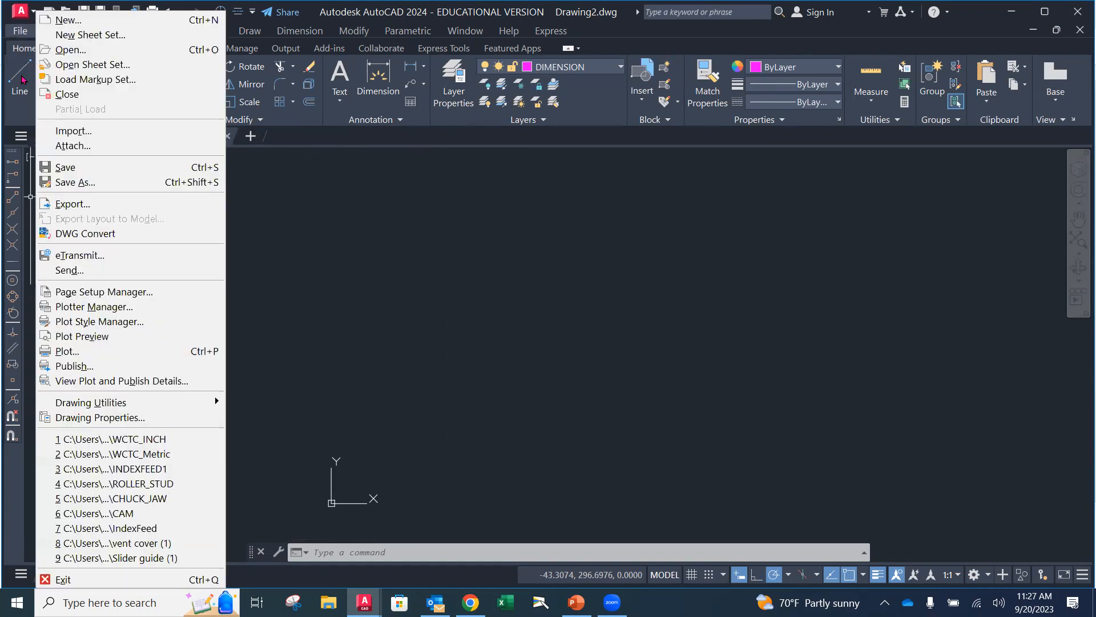
left_click(84, 182)
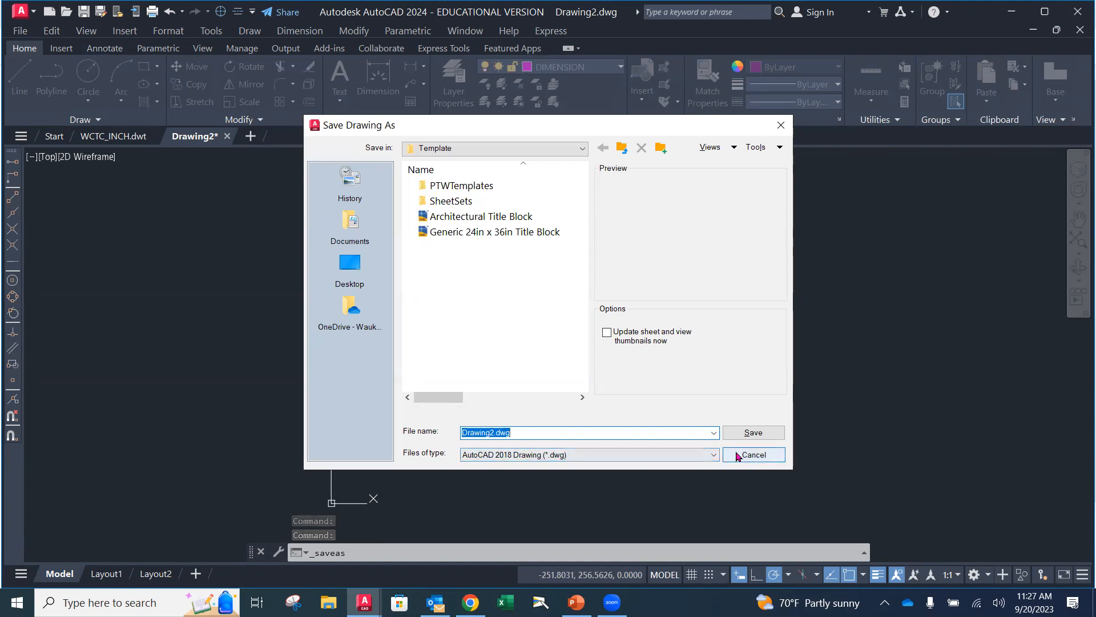
left_click(736, 455)
Make OBJECT the current layer of the metric drawing
left_click(594, 67)
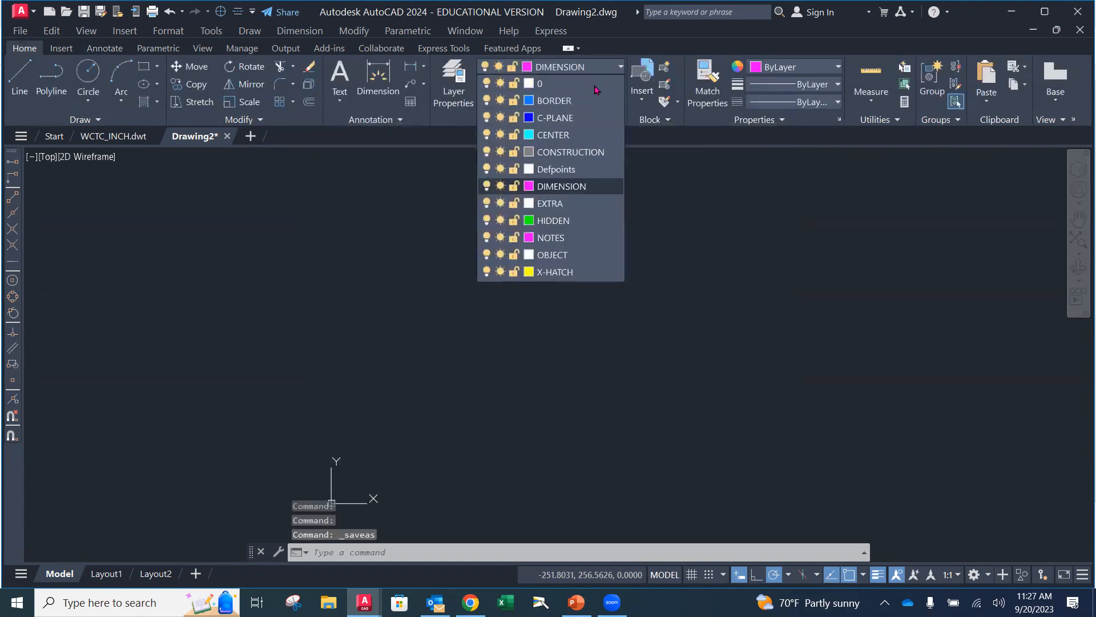
left_click(562, 255)
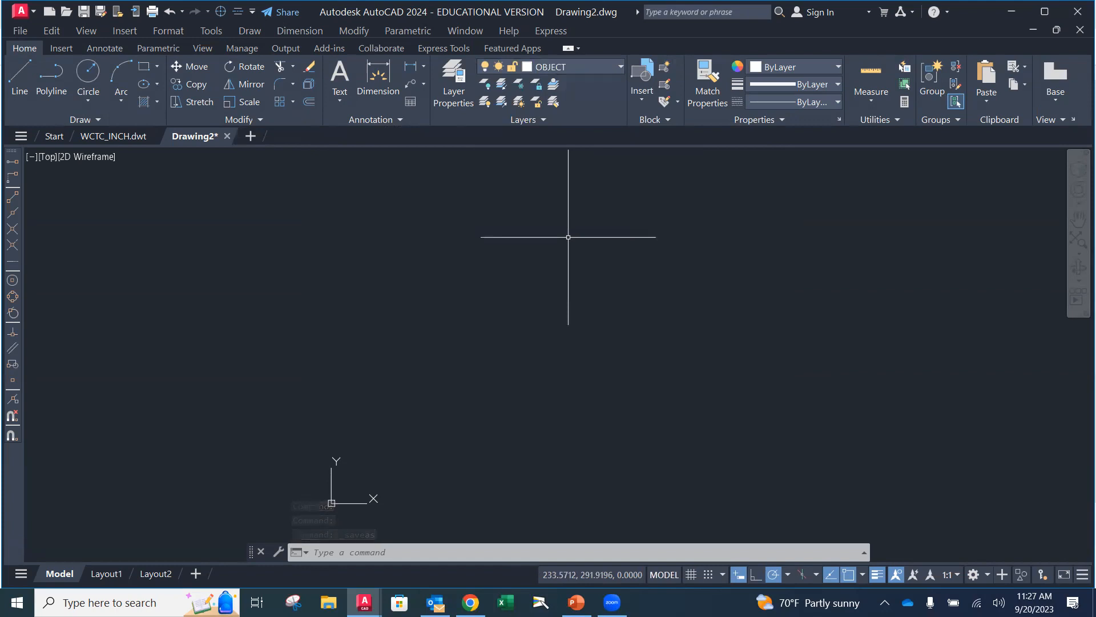
Save the drawing as an AutoCAD Drawing Template (*.dwt) over the existing WCTC_Metric file in the Template folder, accepting the existing template options
left_click(25, 33)
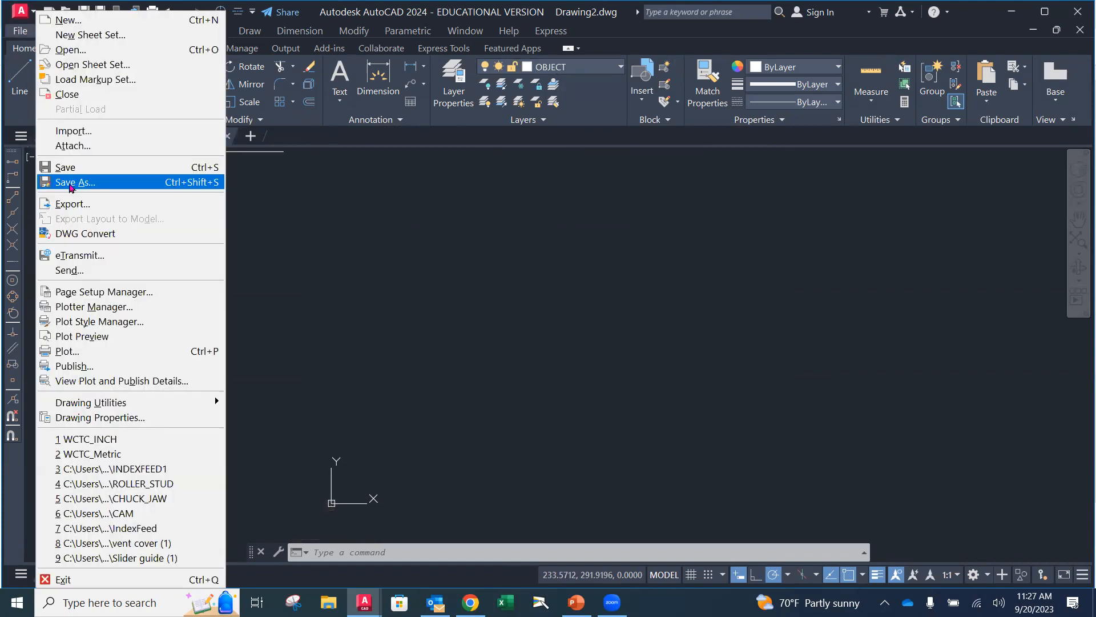
left_click(74, 182)
left_click(699, 453)
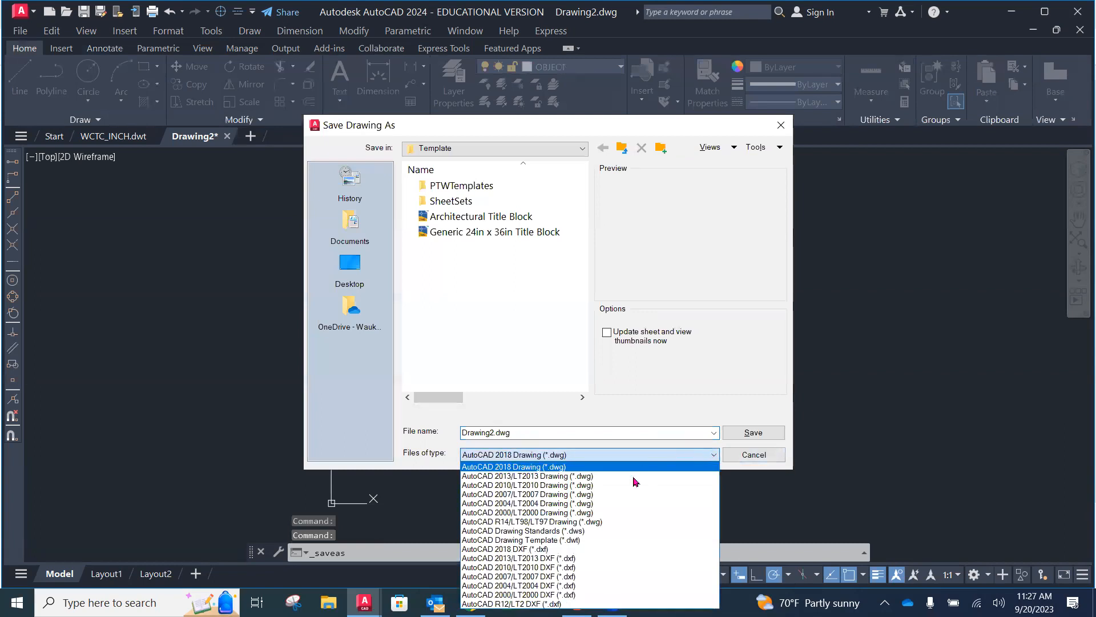
left_click(590, 540)
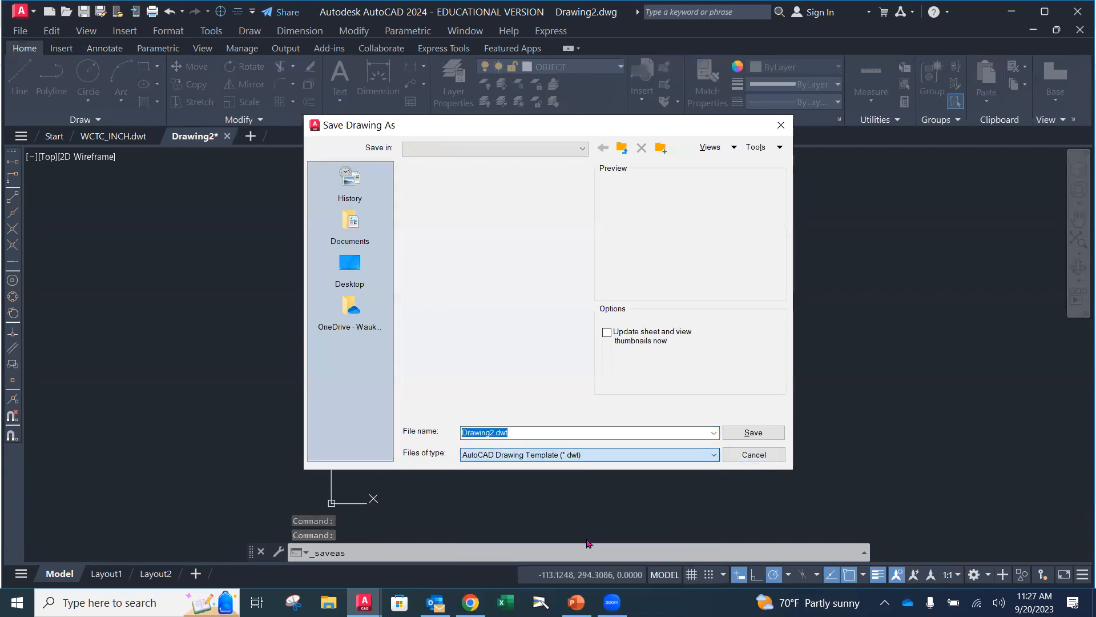
scroll(571, 296, "down", 1)
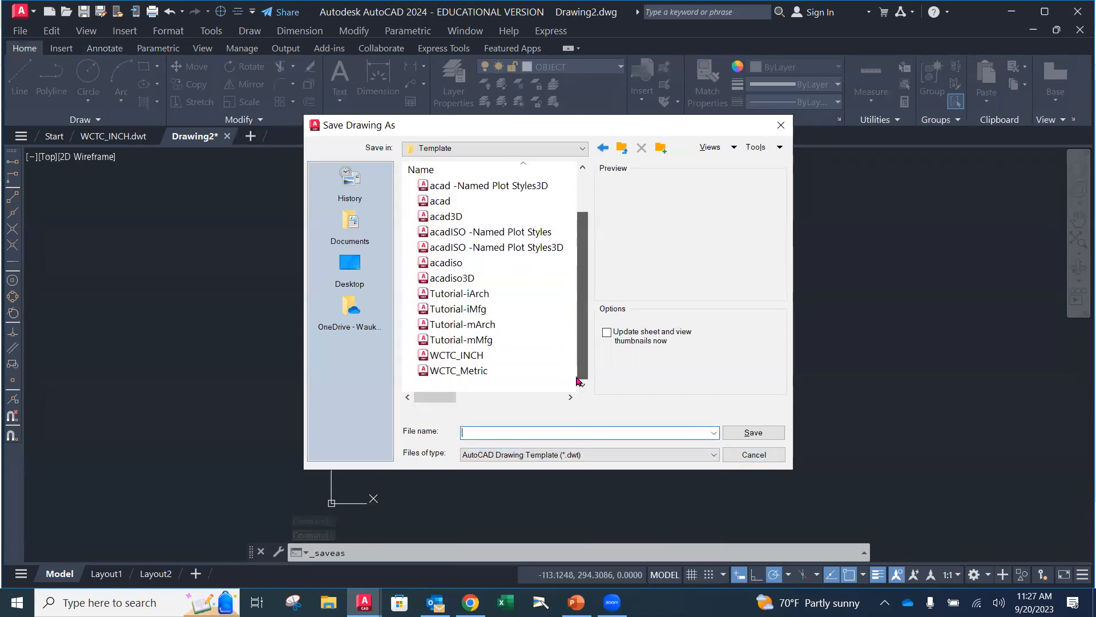
left_click(486, 370)
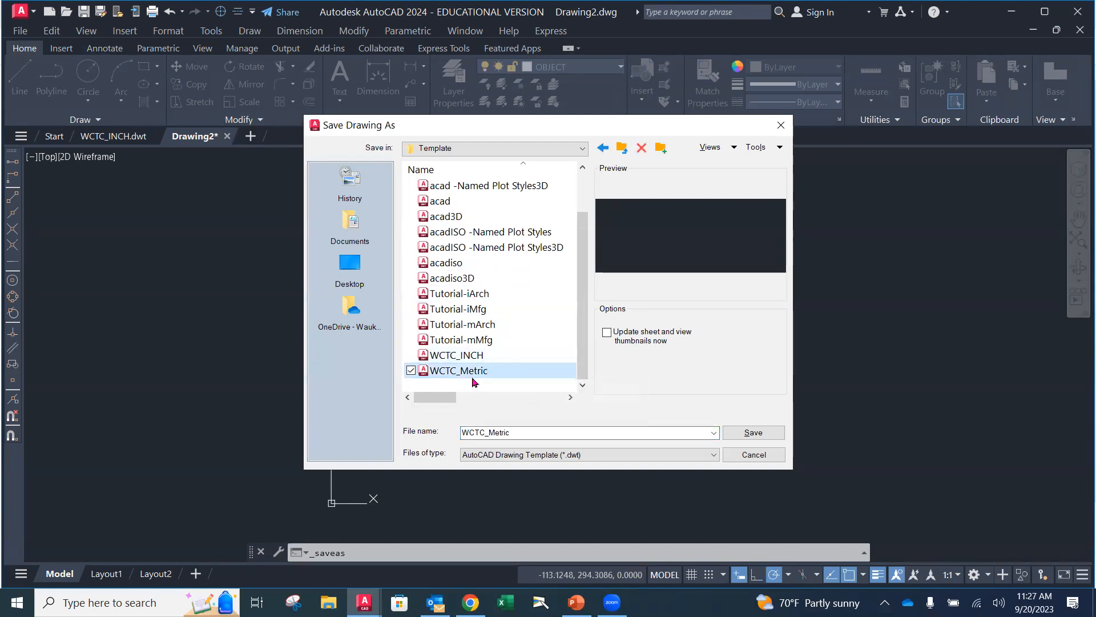
left_click(763, 434)
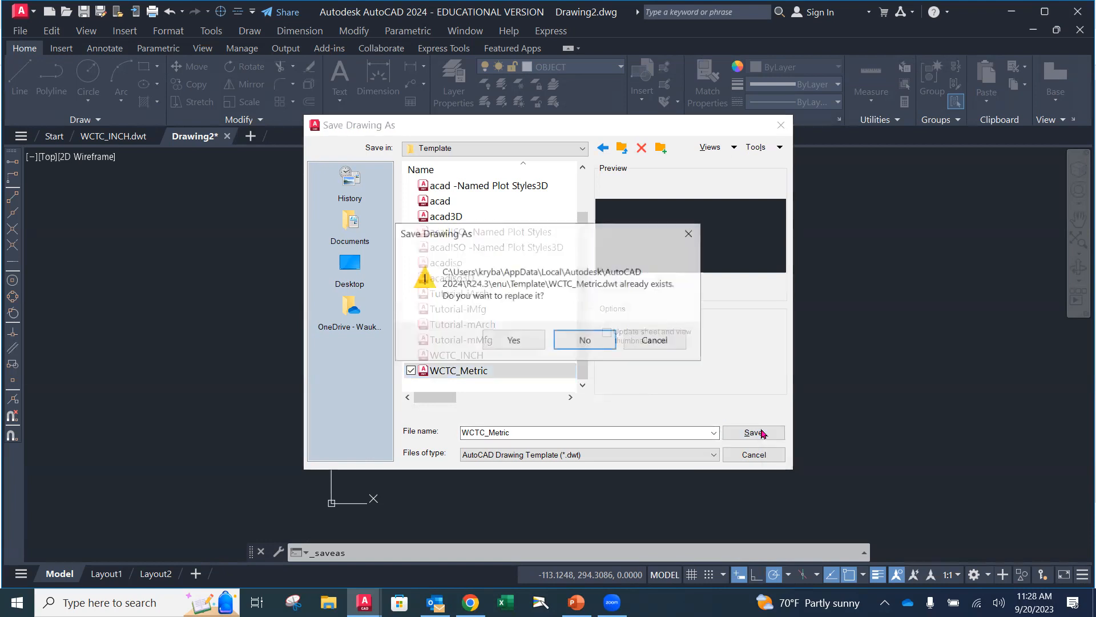
left_click(529, 340)
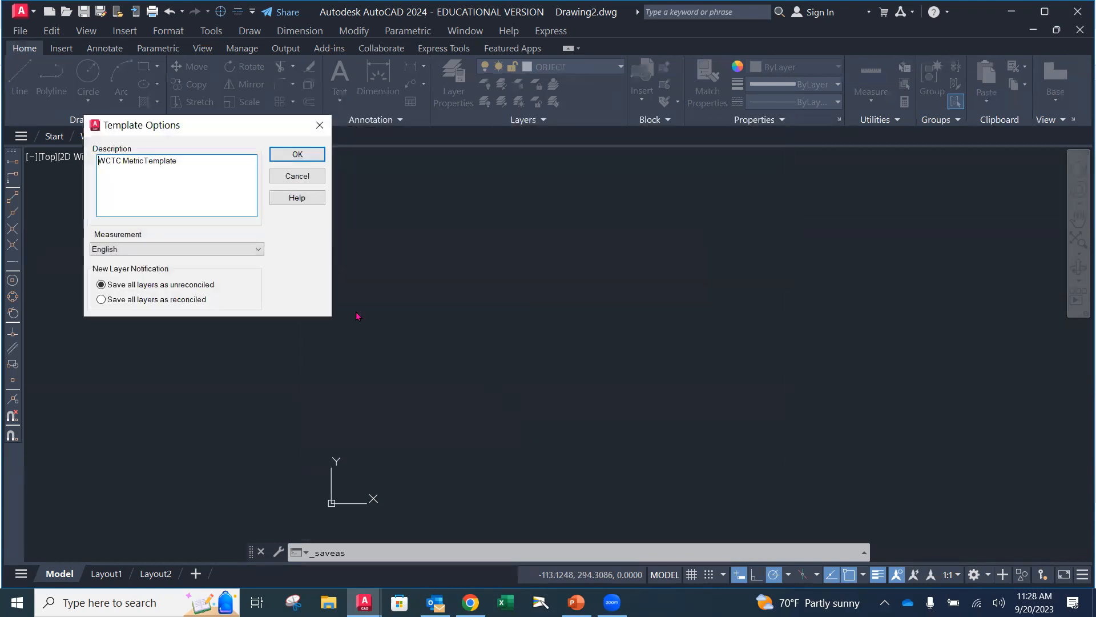
left_click(297, 155)
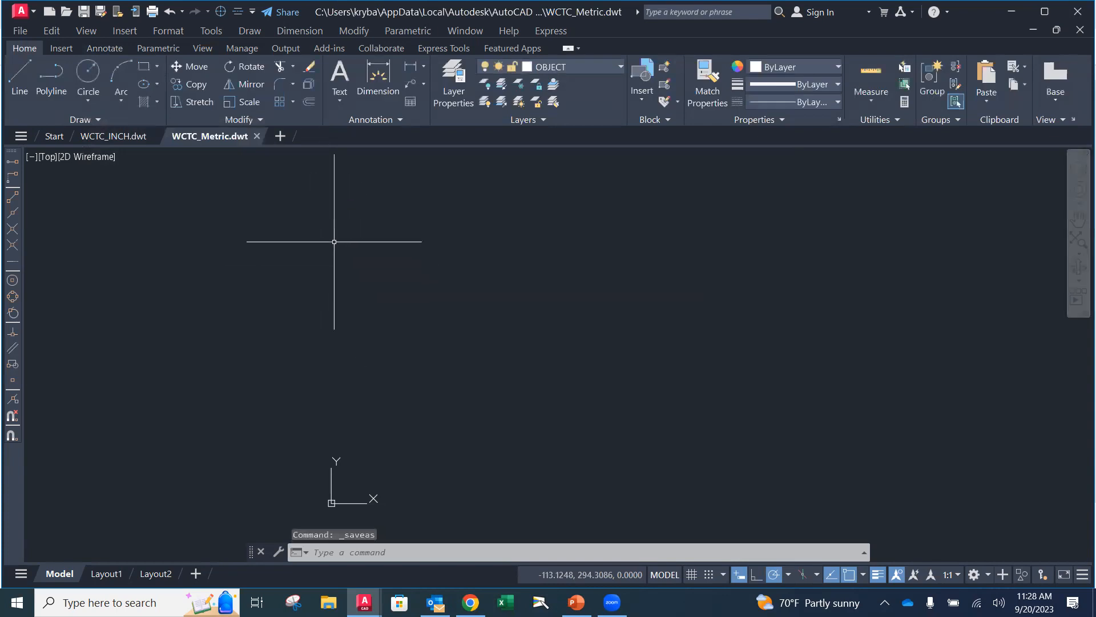